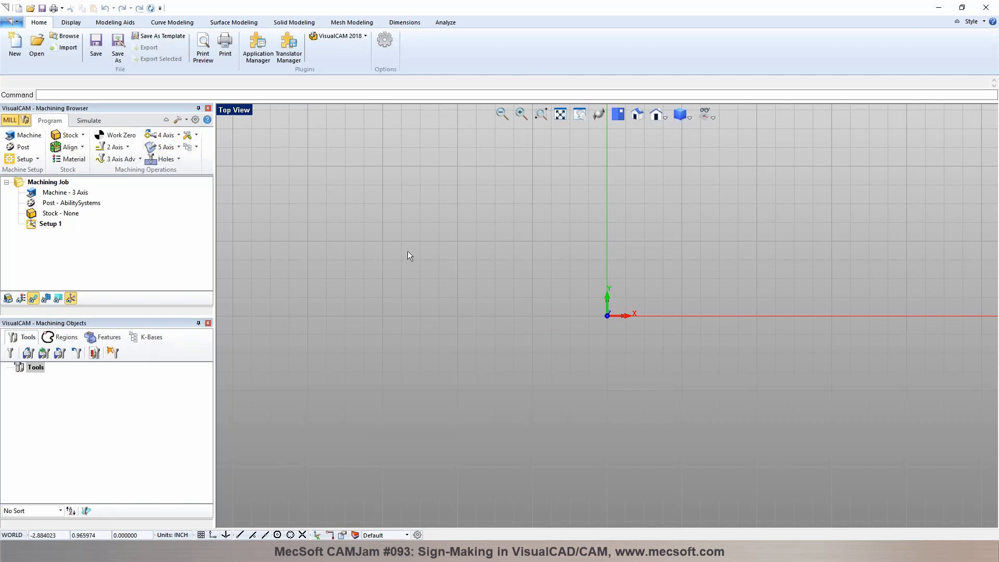
click(36, 55)
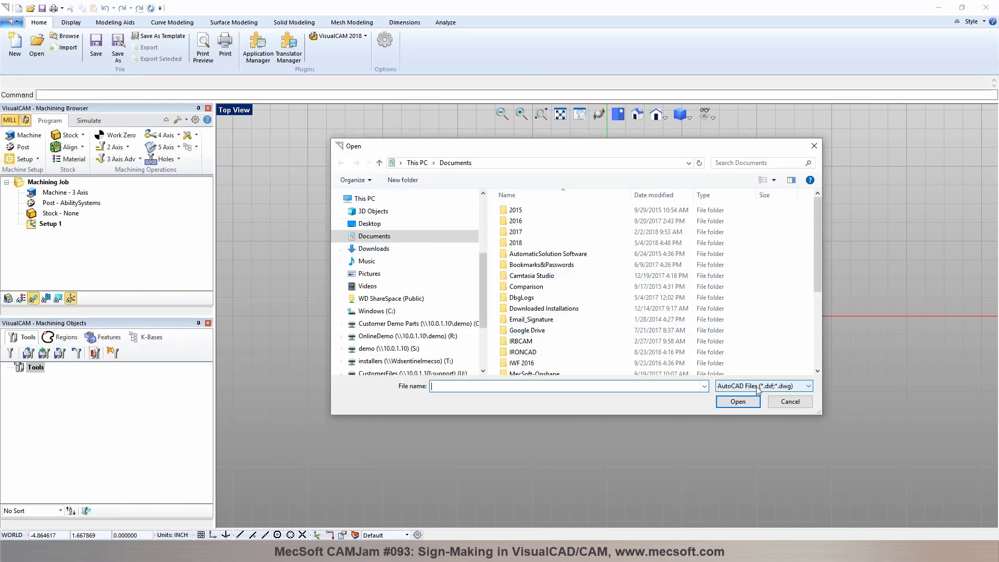
click(758, 388)
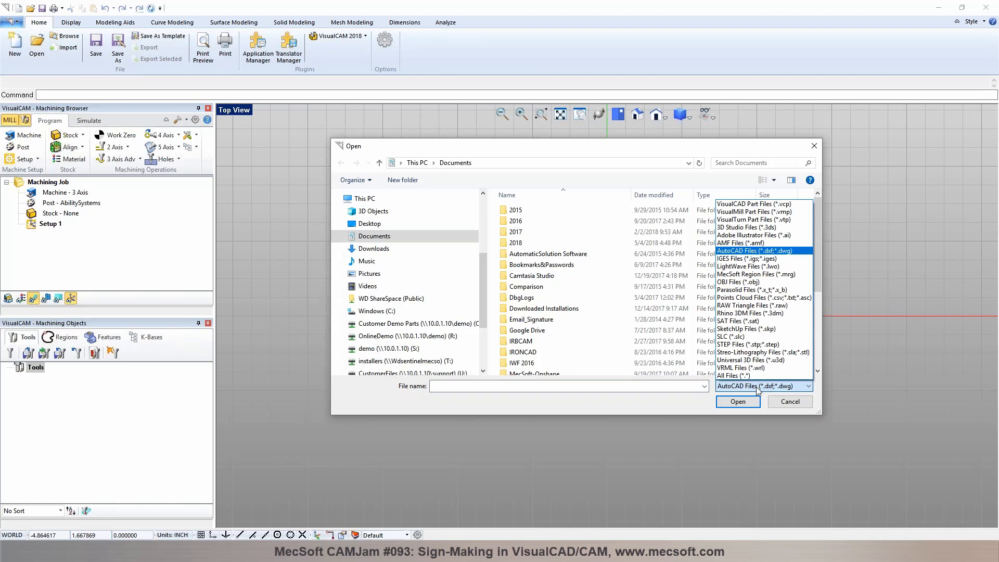
click(787, 404)
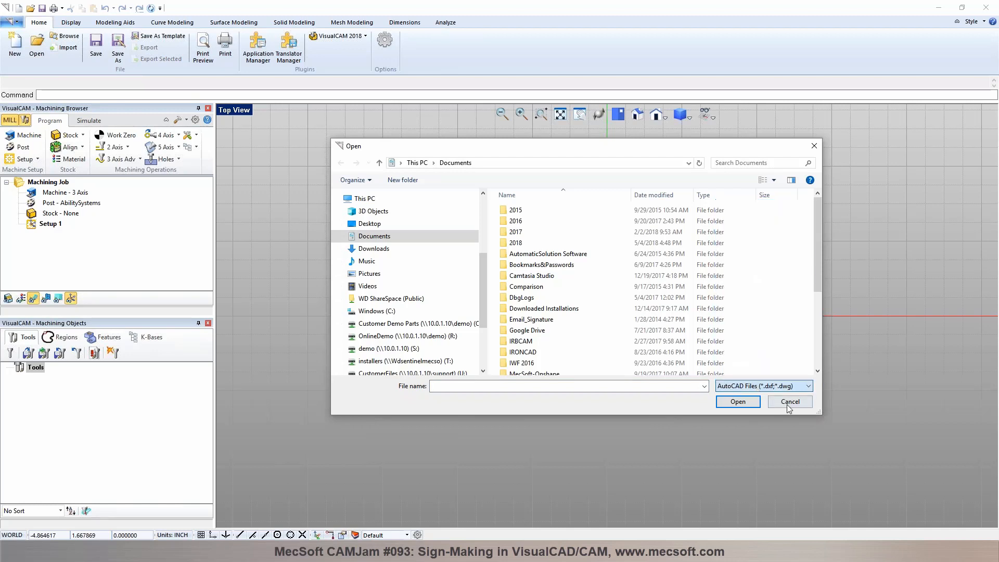
click(787, 404)
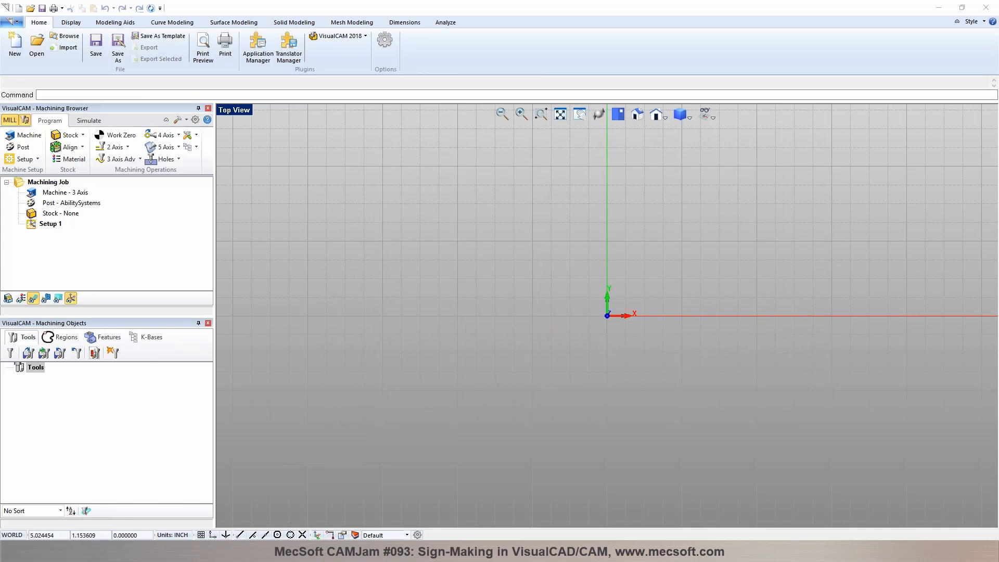
Step: Import the Segbefia Established Sign 1982 DXF file into the viewport and switch the model units to Metric
drag(998, 64, 539, 61)
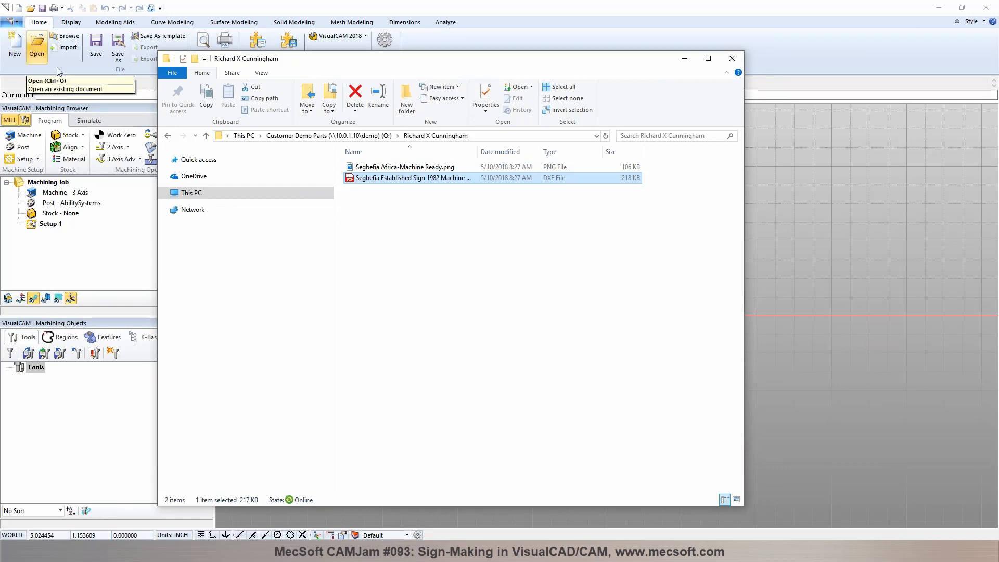
drag(382, 179, 789, 248)
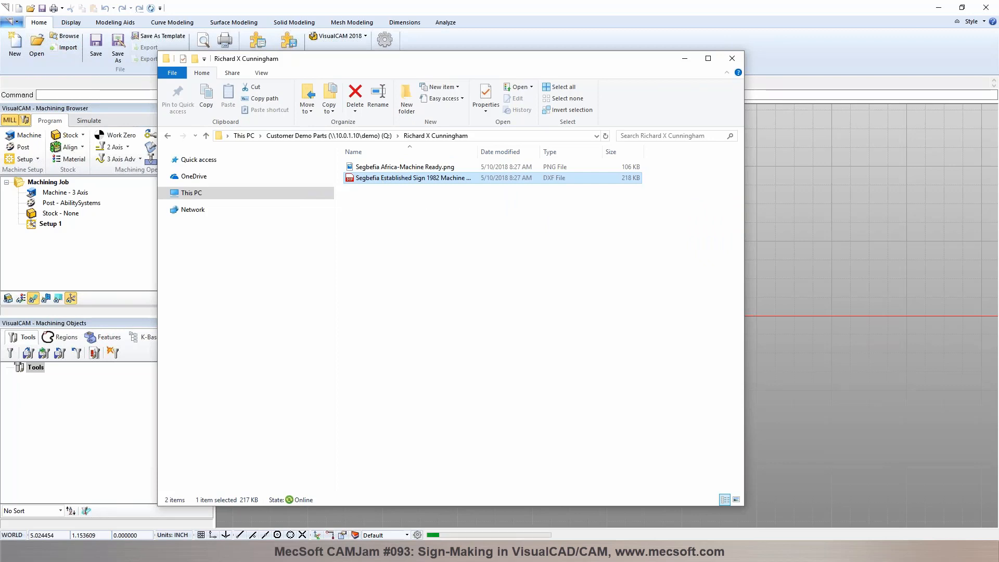
click(685, 61)
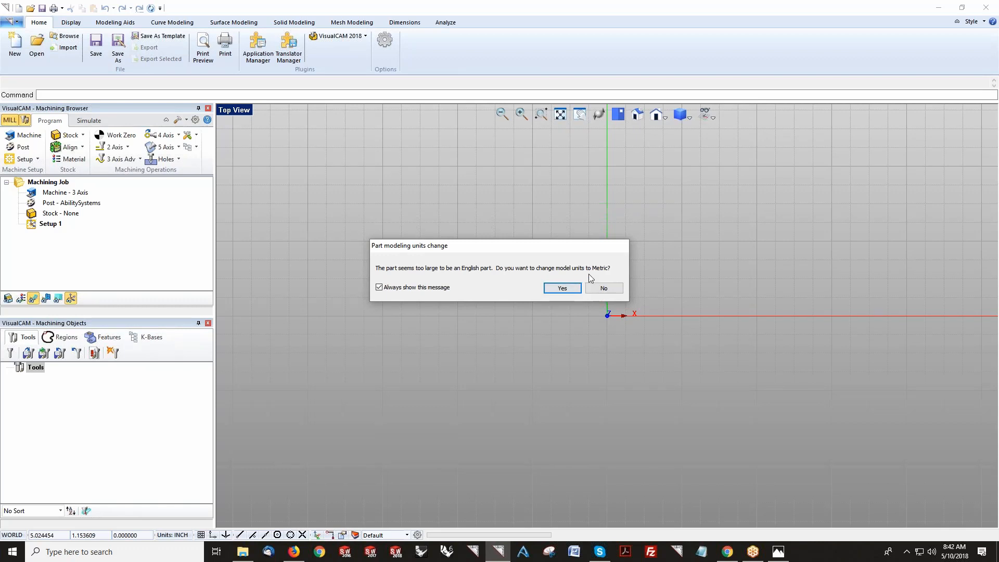
click(562, 289)
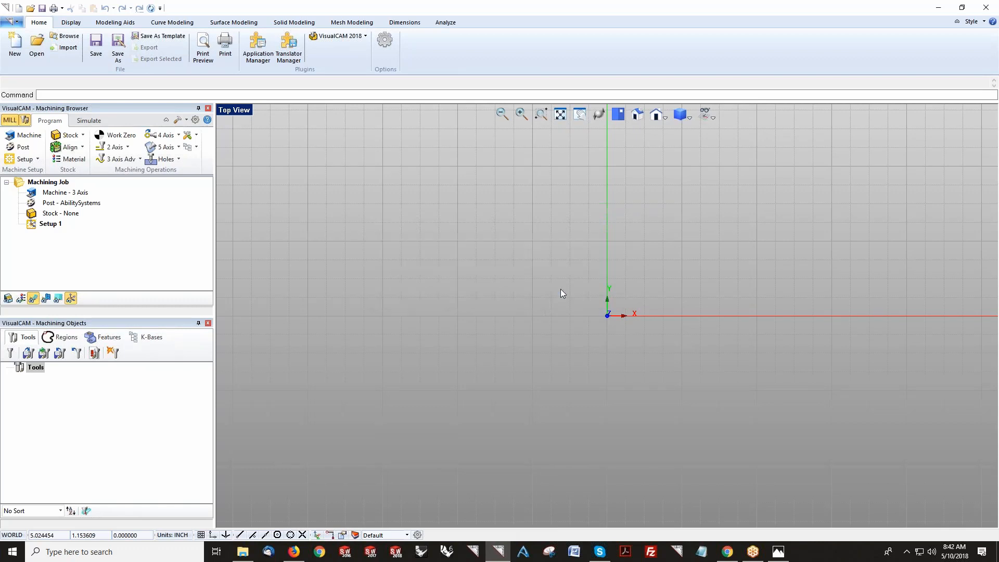
Step: Inspect the imported sign's part information, including its overall X, Y, Z lengths and center
scroll(680, 363, up, 1)
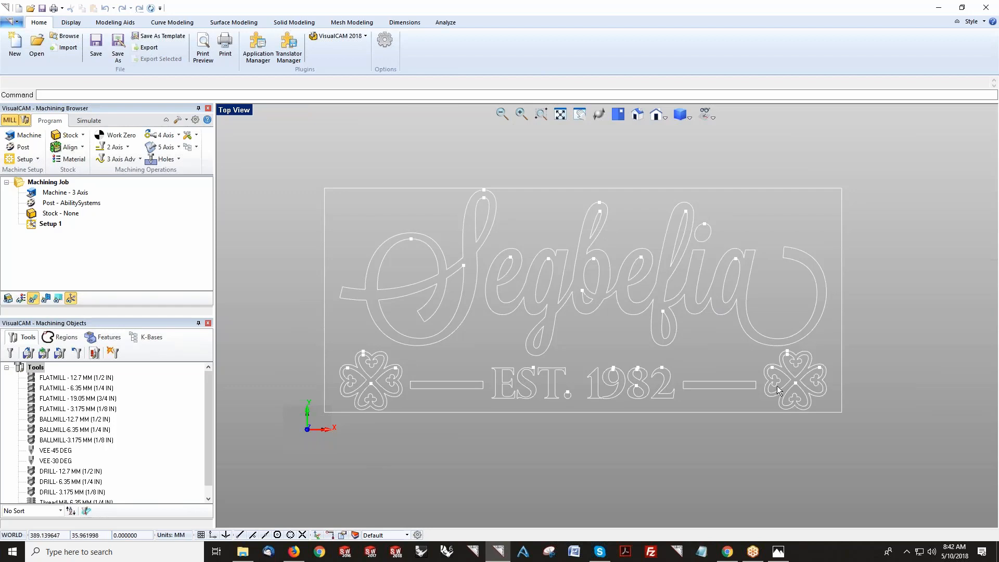
scroll(778, 391, up, 1)
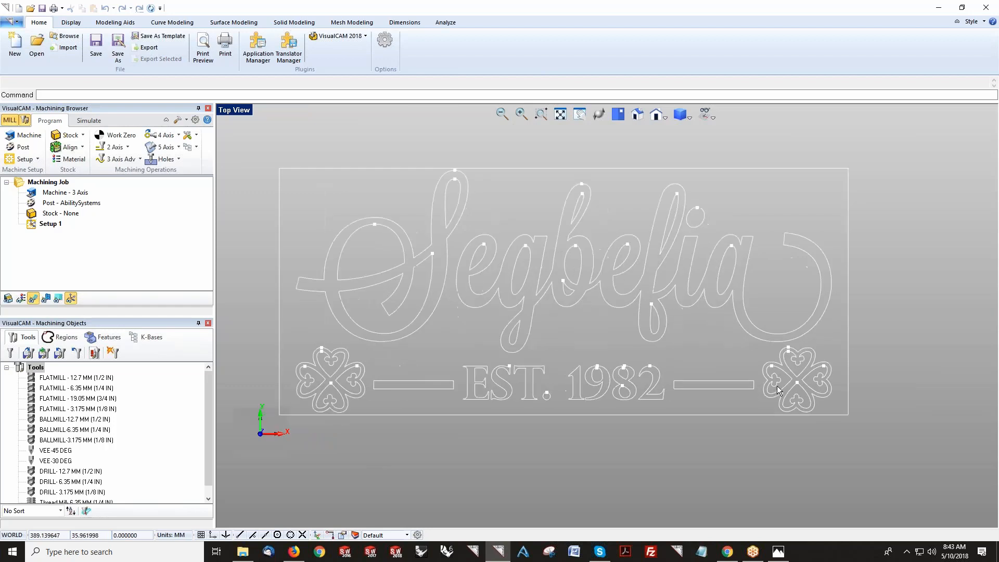
click(438, 23)
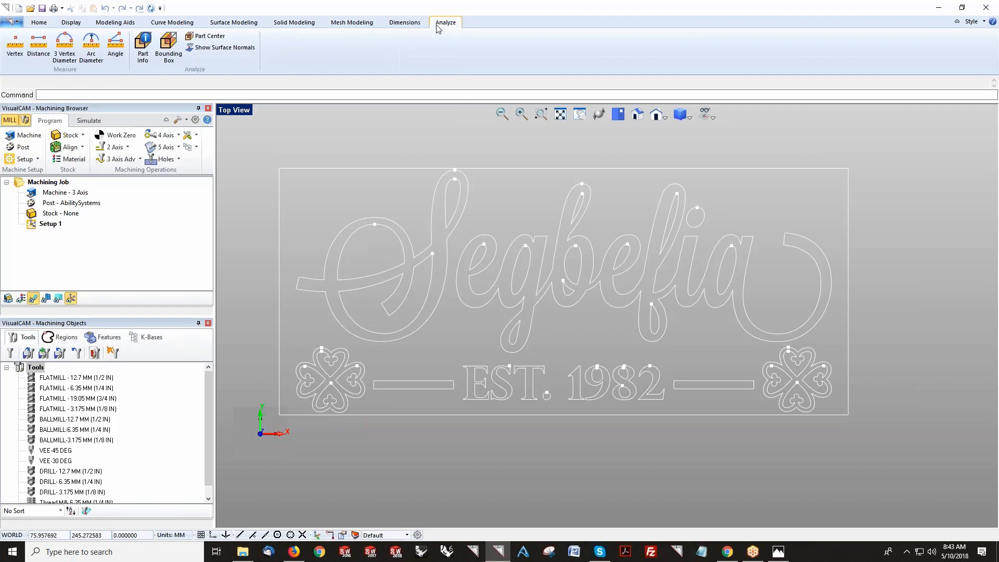
click(145, 62)
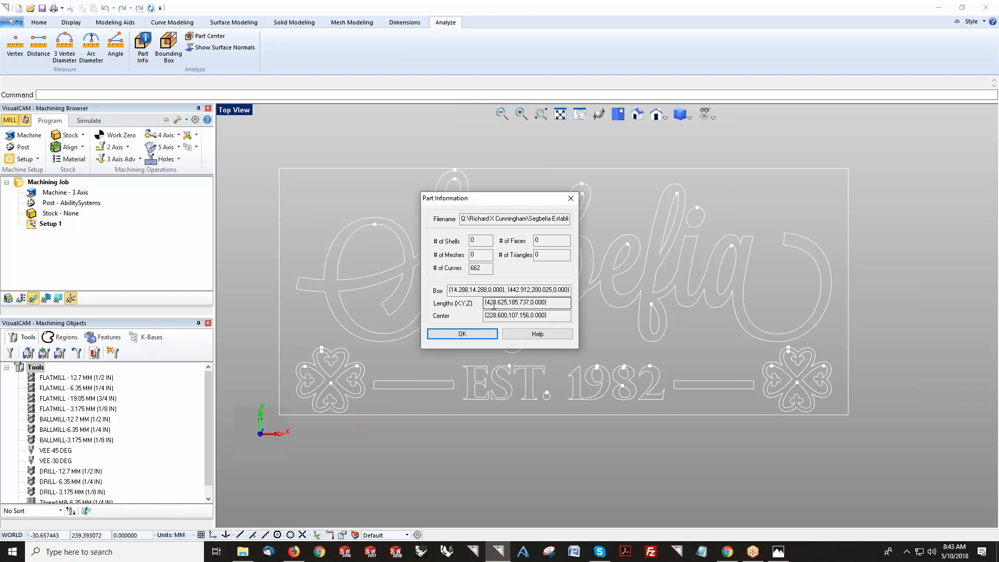
click(501, 315)
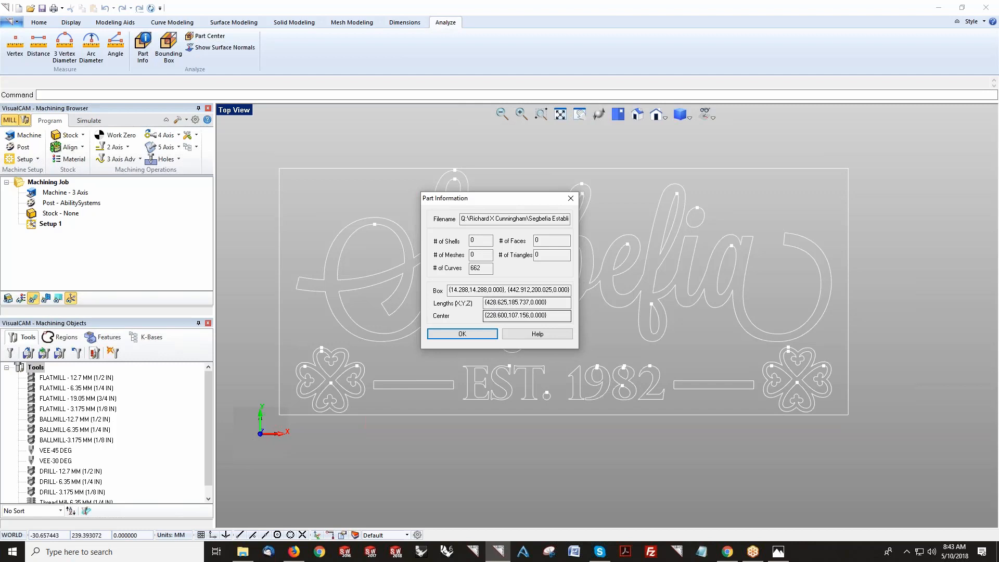
click(500, 304)
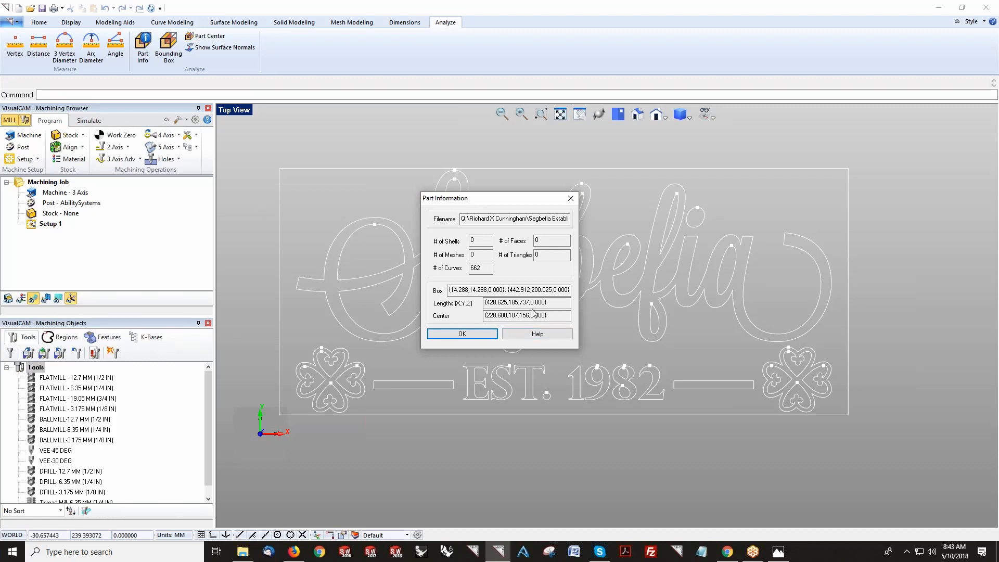
click(483, 339)
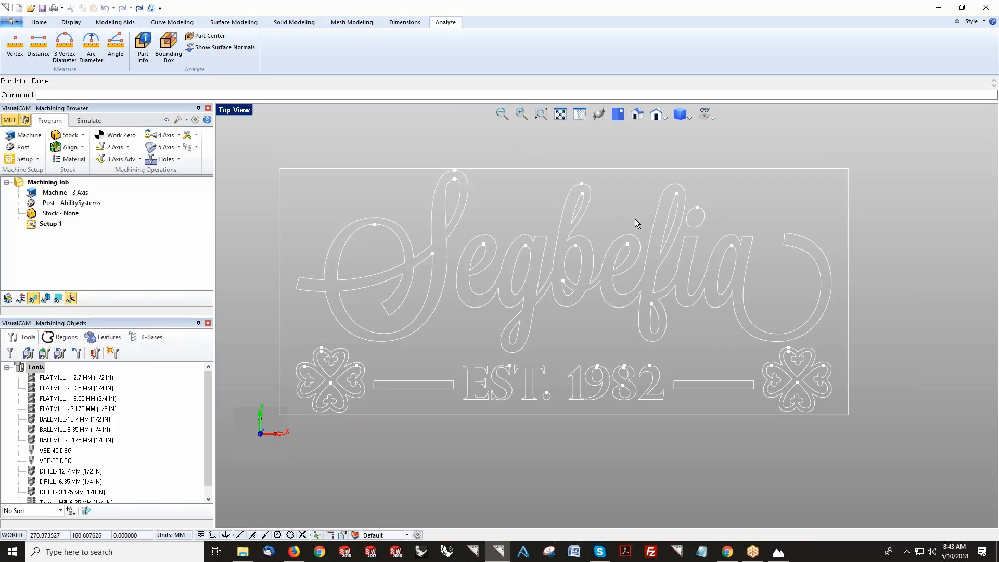
scroll(645, 222, down, 1)
scroll(645, 223, down, 1)
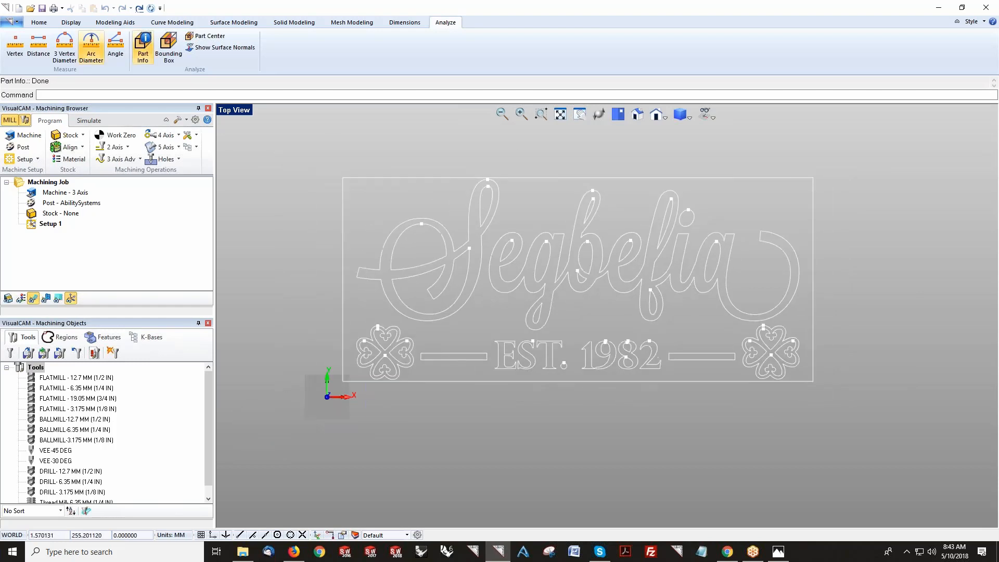
Step: Review the VisualCAM 2018 product module menu
click(39, 23)
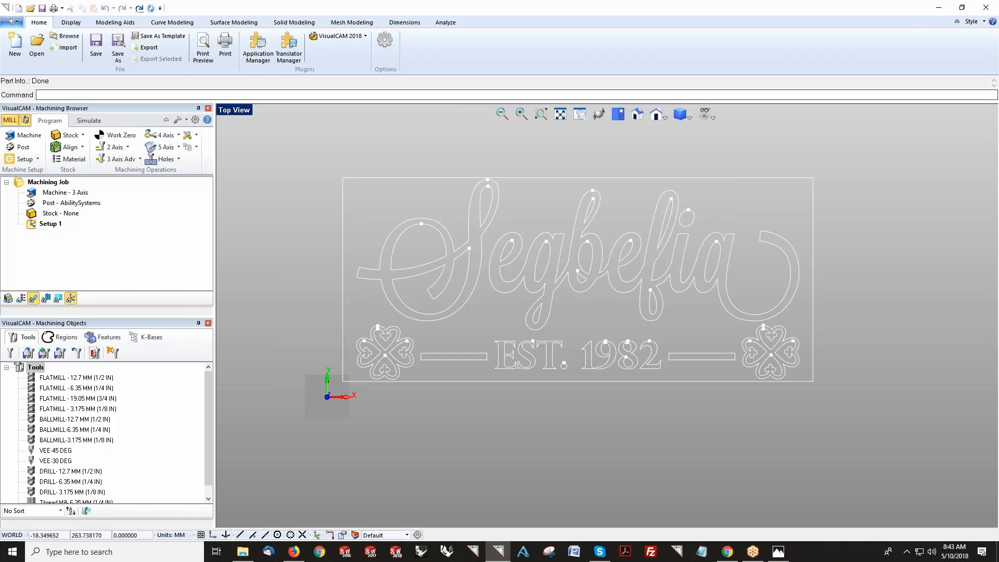
click(366, 35)
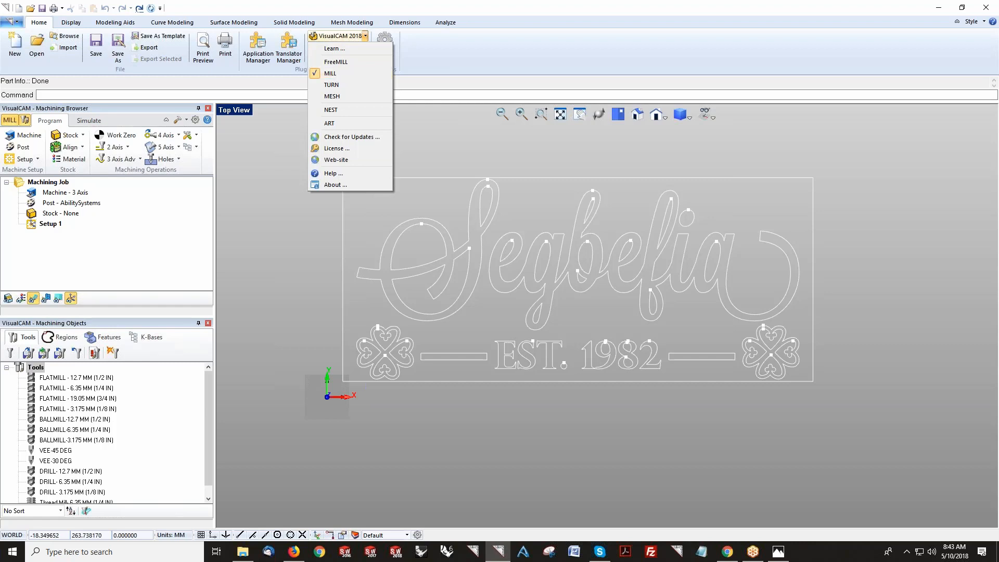
click(248, 169)
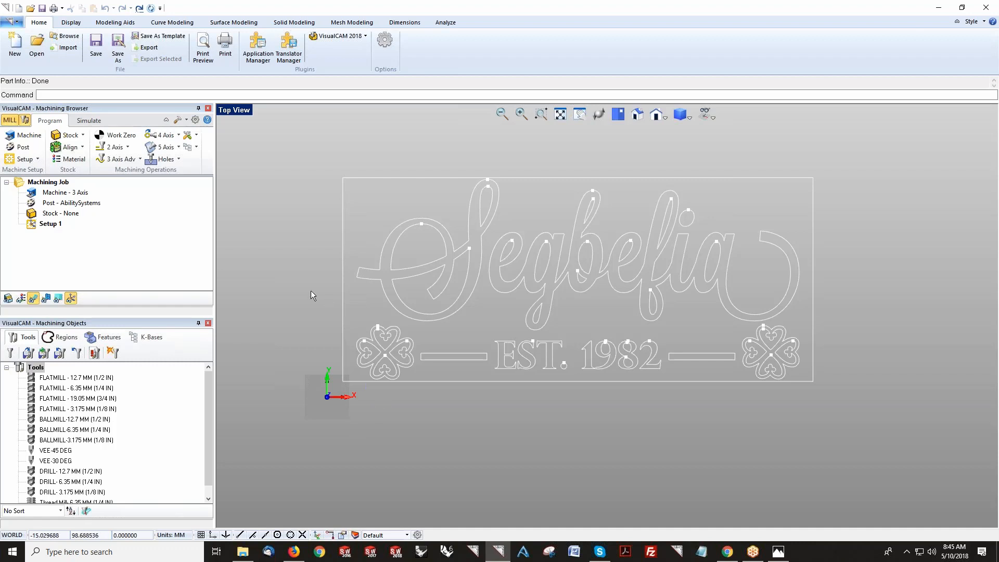
Step: Set the machine type to 3 Axis in the machine tool setup
click(29, 137)
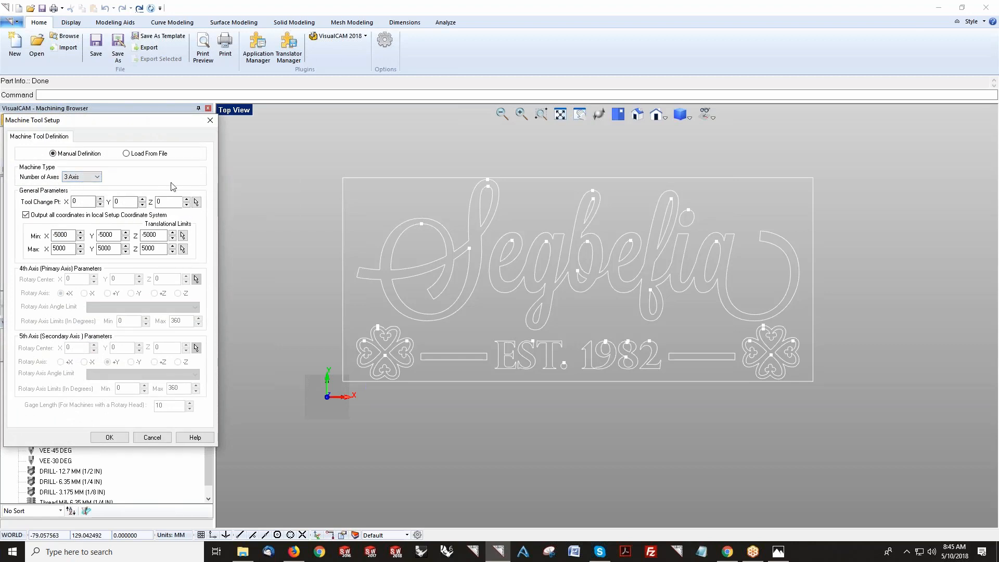
click(83, 177)
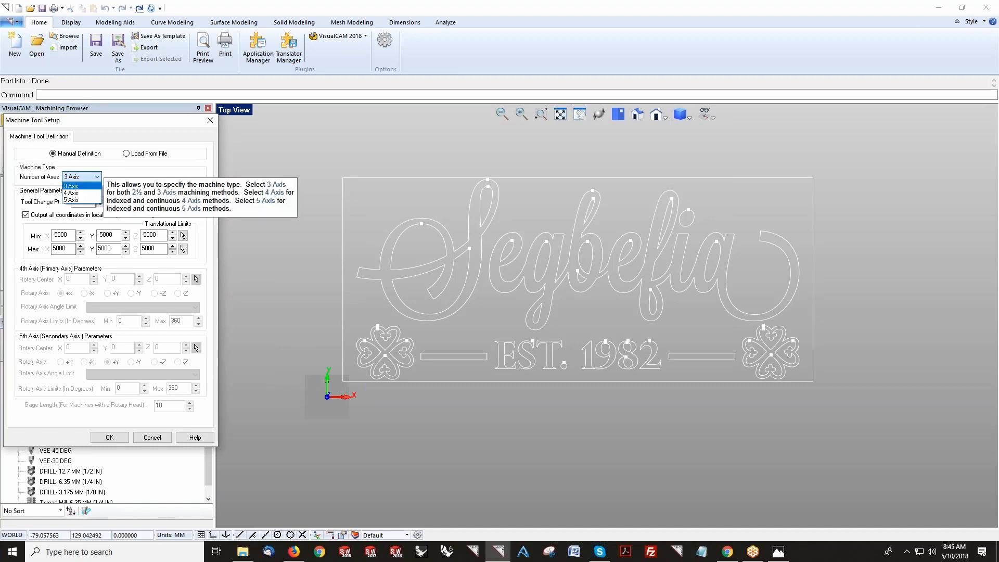
click(97, 187)
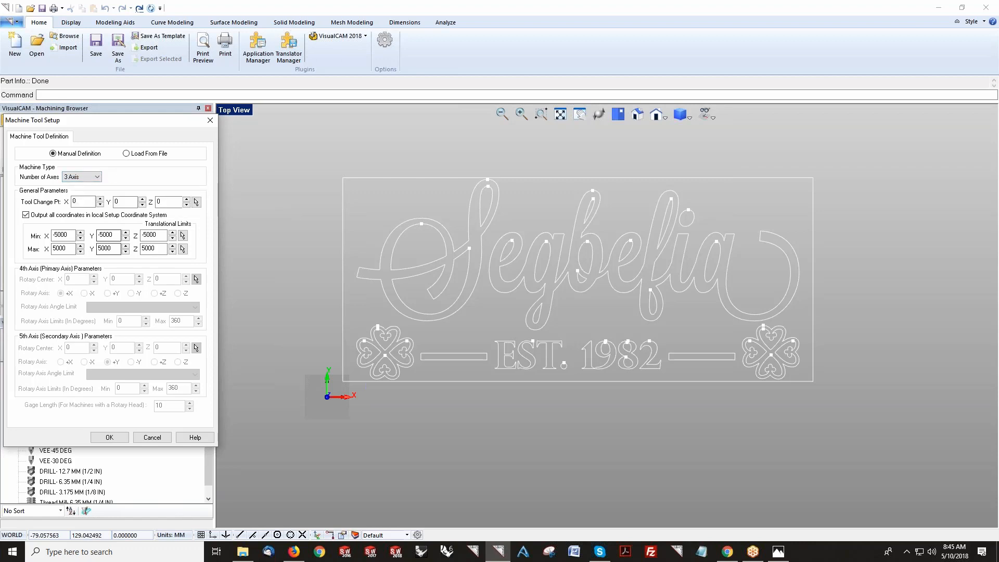
click(110, 438)
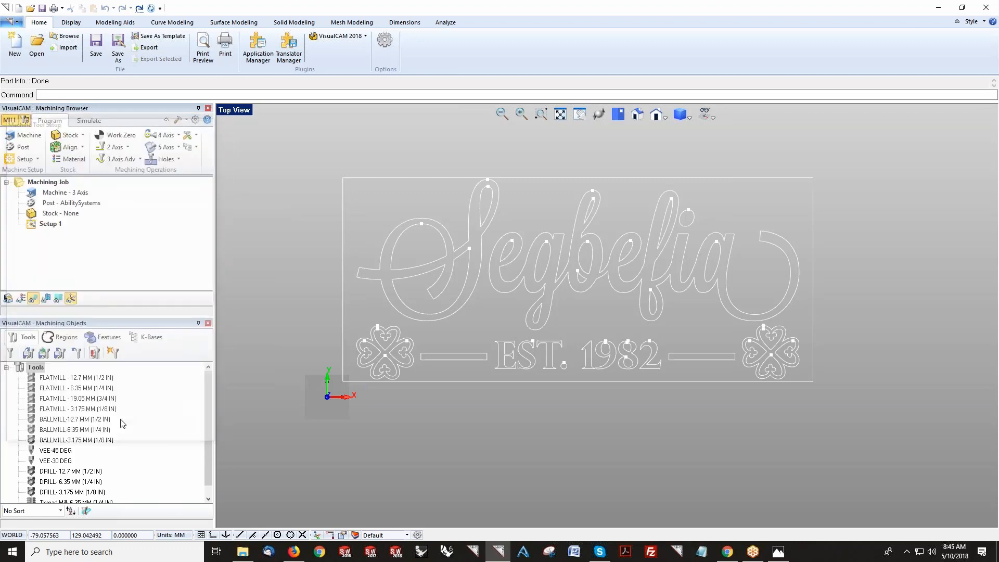
Step: Select X-Carve GRBL as the current post-processor, keeping the nc posted file extension
click(22, 148)
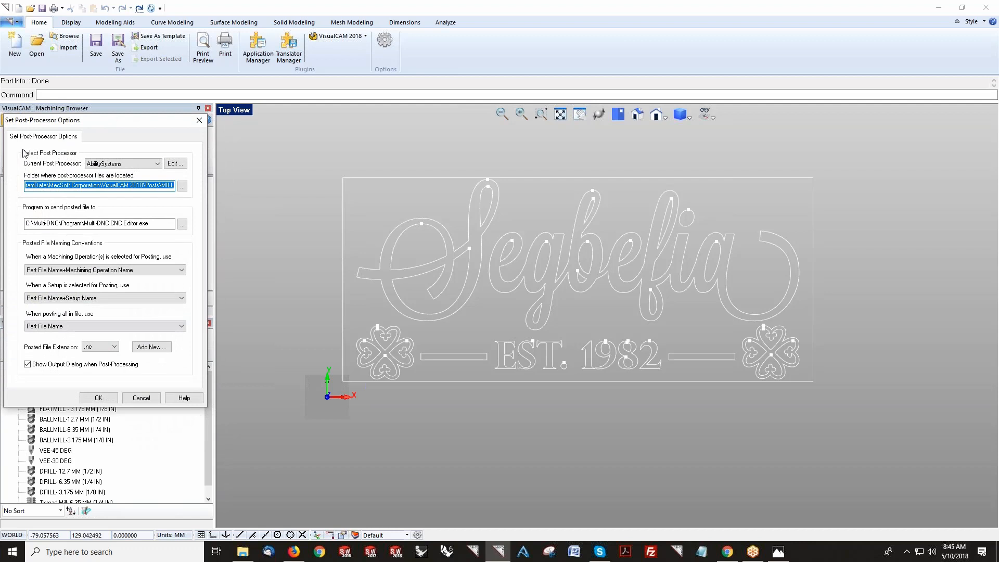
click(157, 165)
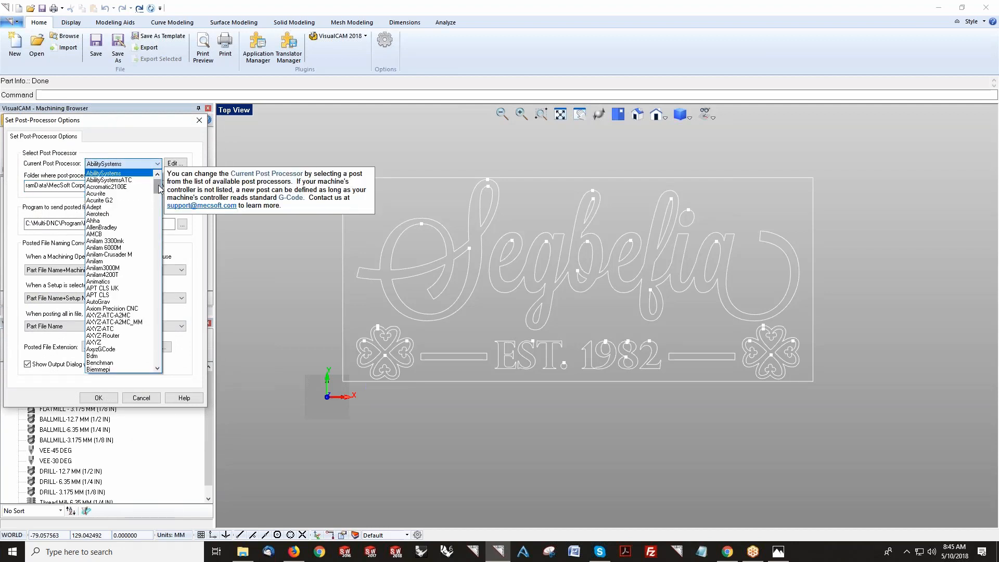
drag(159, 189, 151, 363)
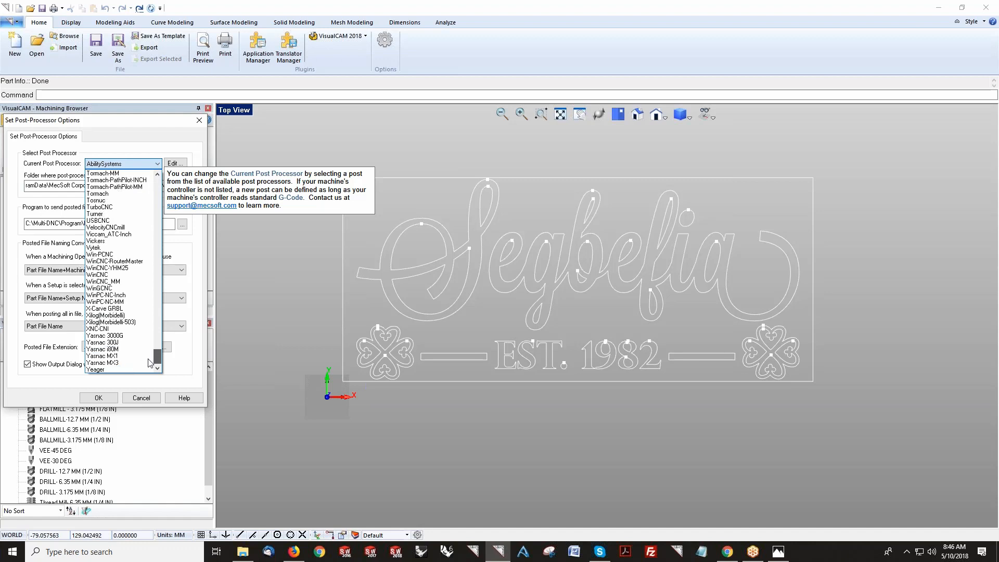
click(124, 309)
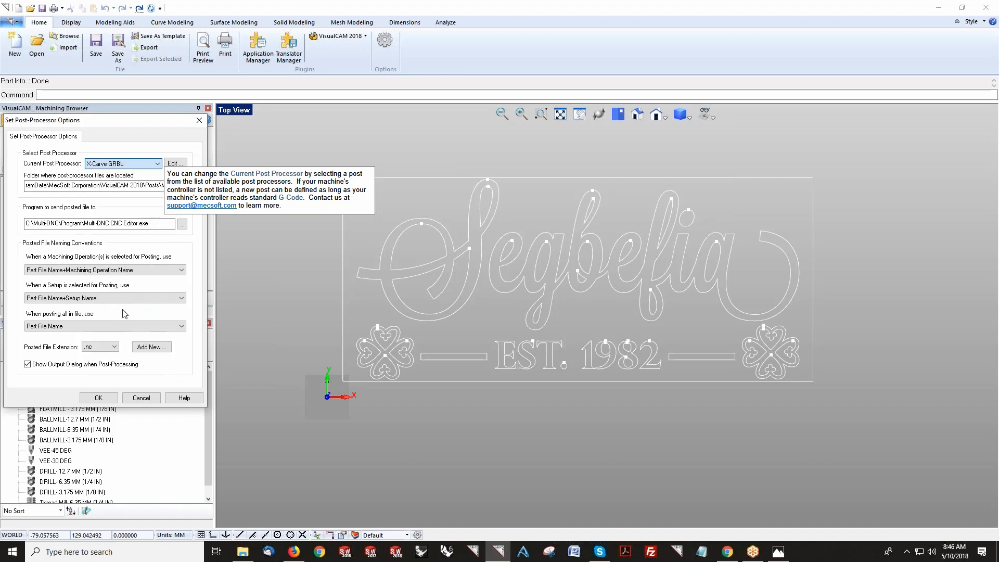
click(108, 346)
click(109, 347)
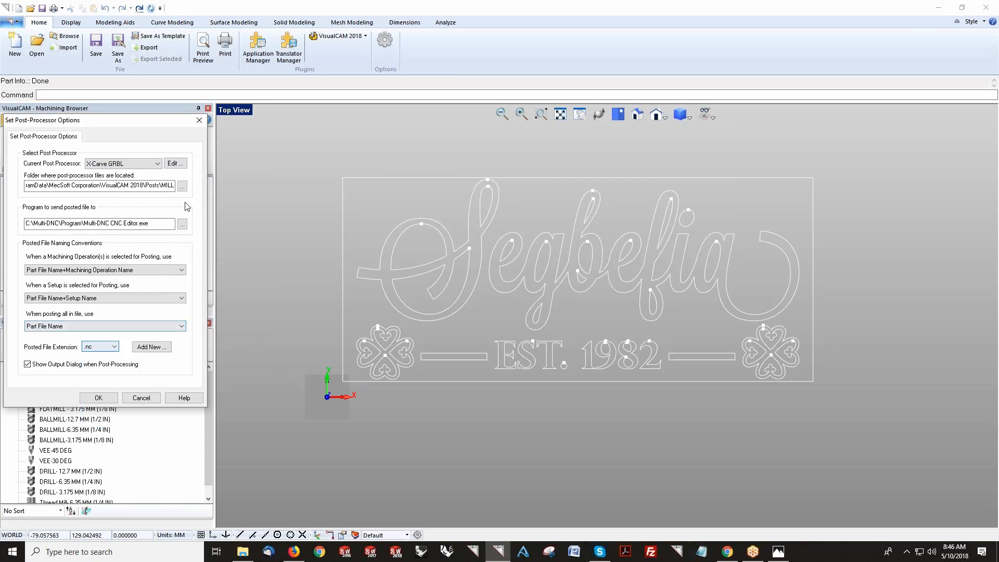
Step: Review the X-Carve GRBL post-processor's general and start/end code settings, then accept the post-processor options
click(175, 164)
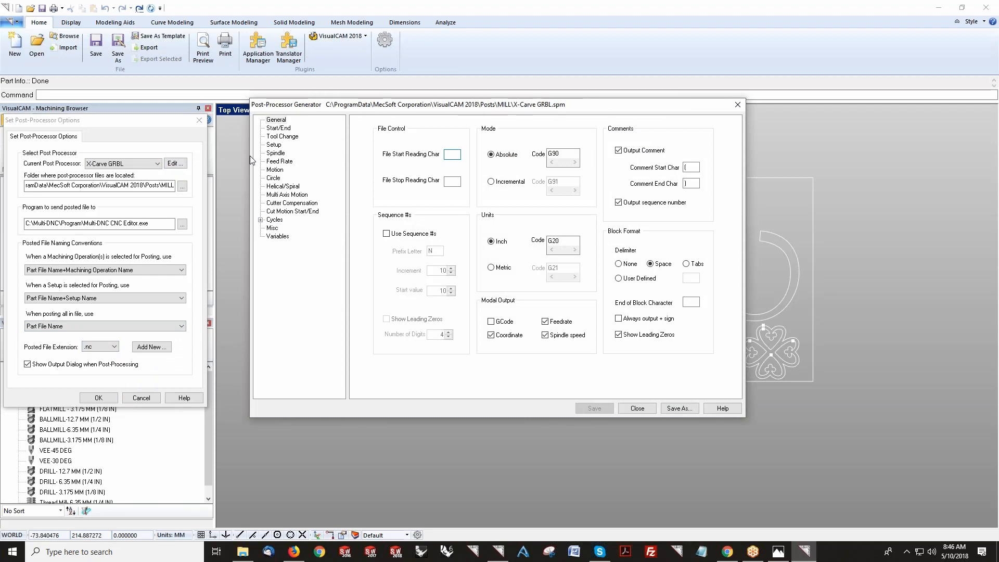
click(275, 129)
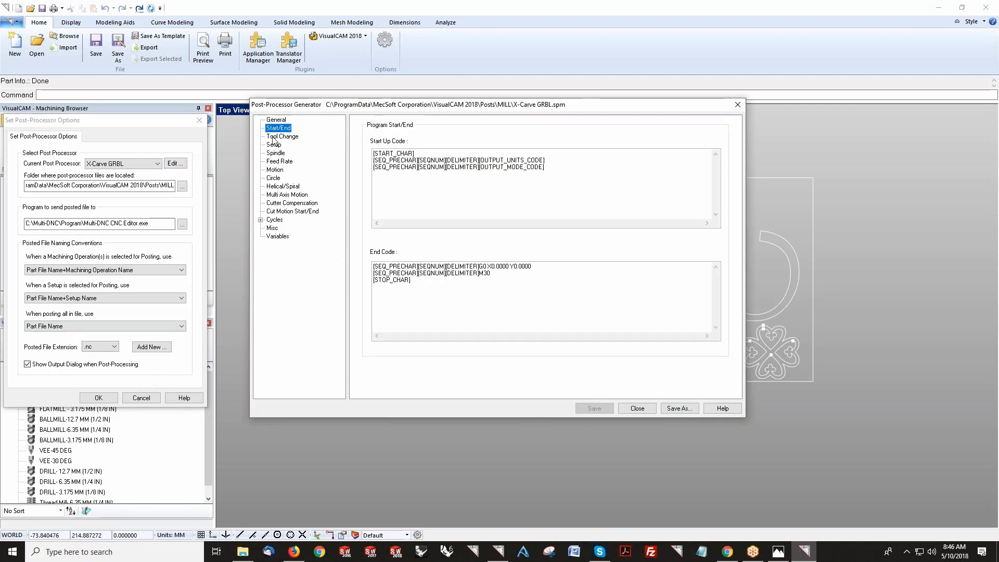
click(274, 121)
click(557, 245)
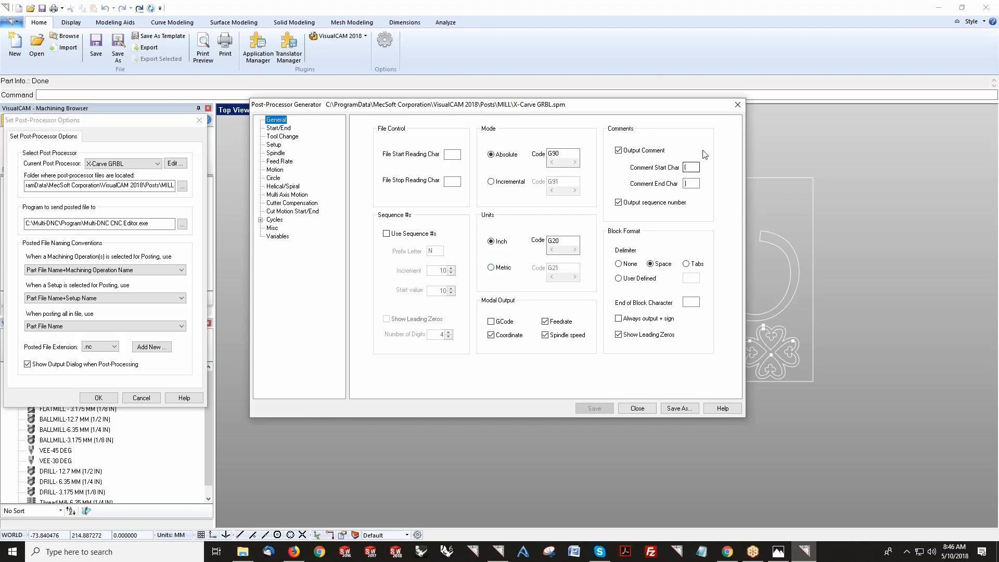
click(738, 105)
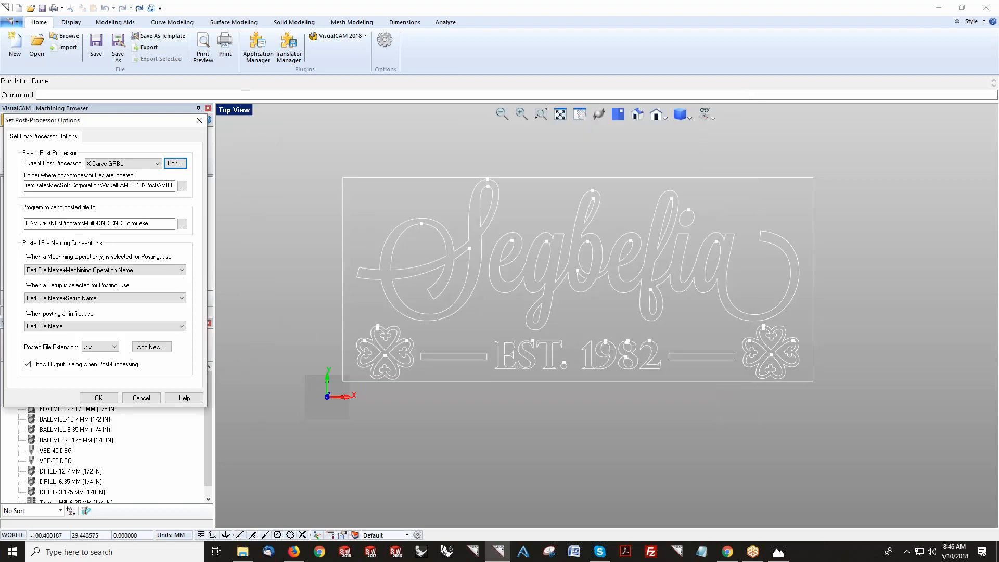
click(98, 398)
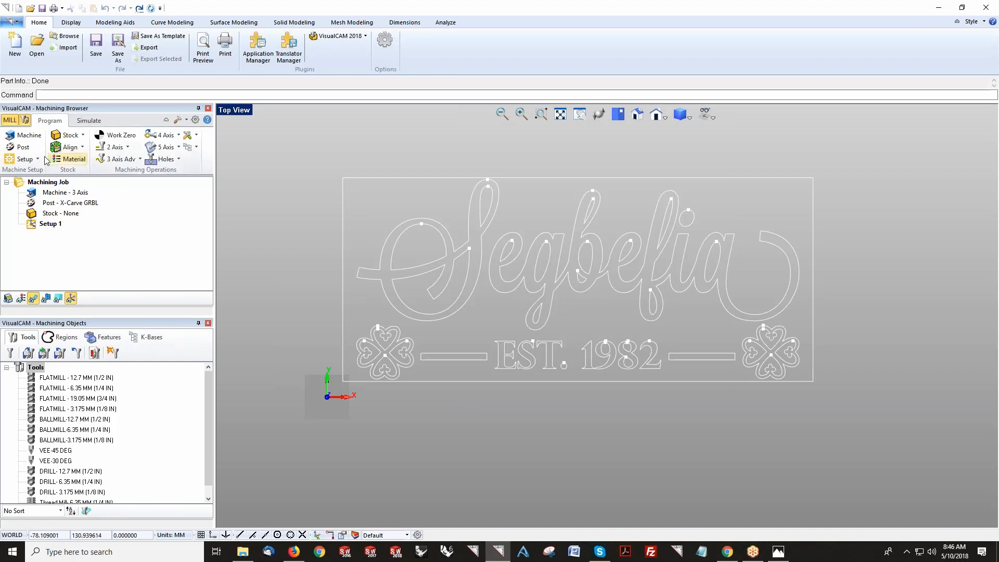
Step: Create a box stock sized from the model's bounding box with a height of 19.2 mm
click(68, 204)
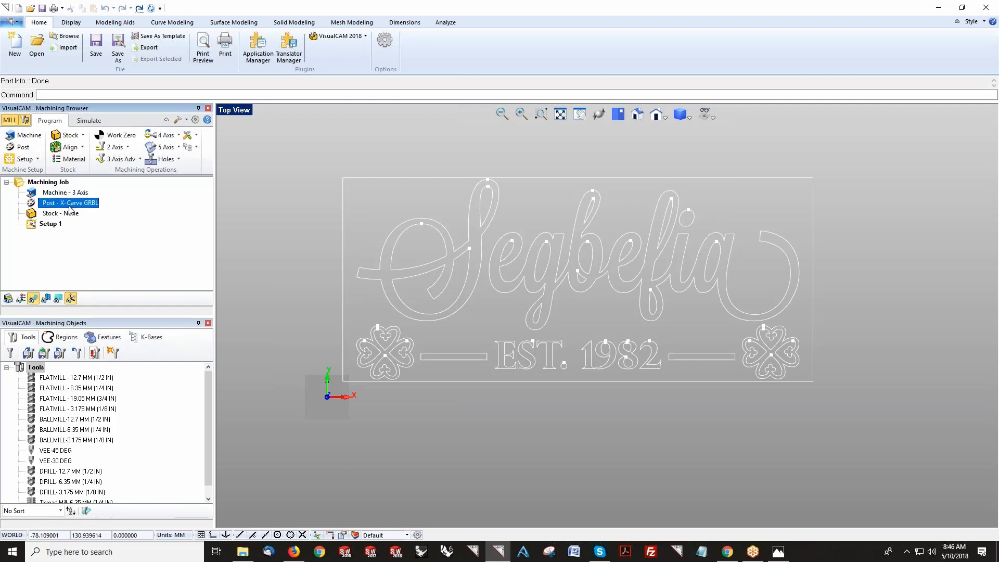
click(82, 135)
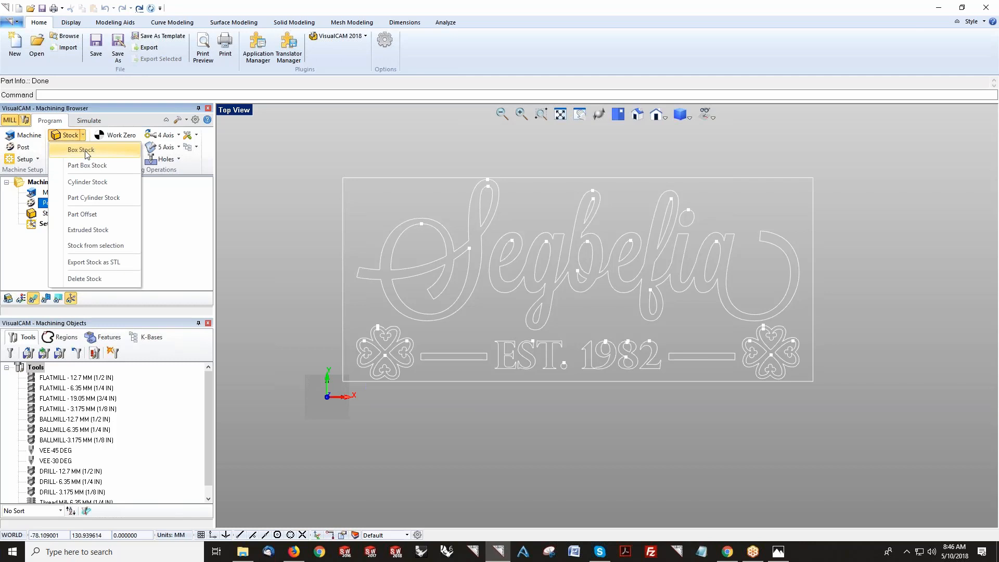
click(83, 151)
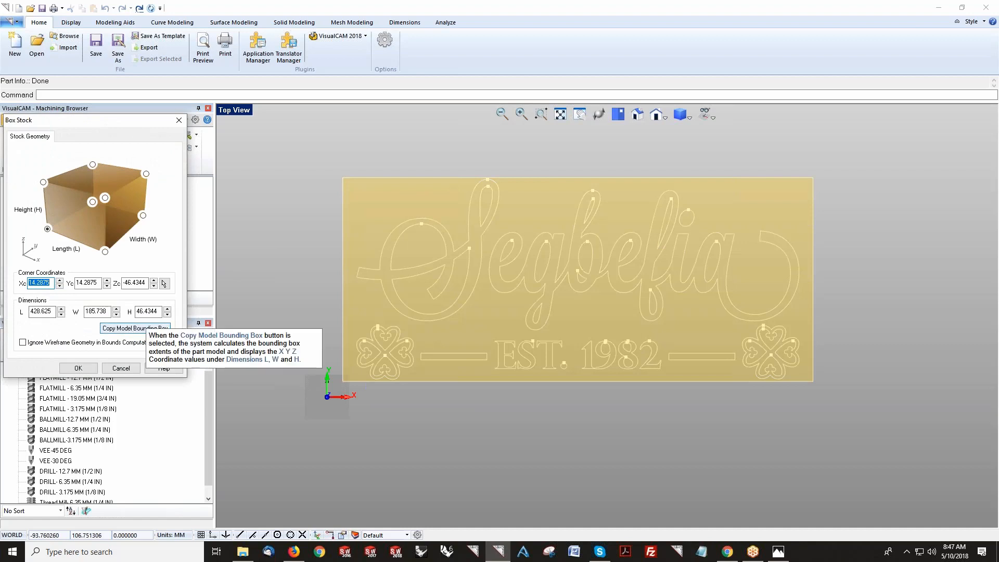
click(146, 329)
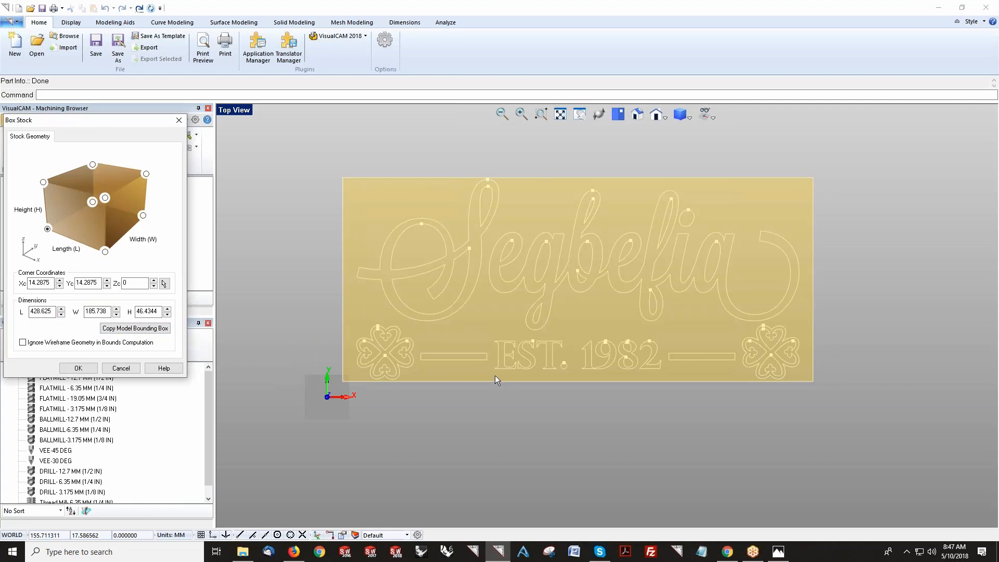
double_click(147, 311)
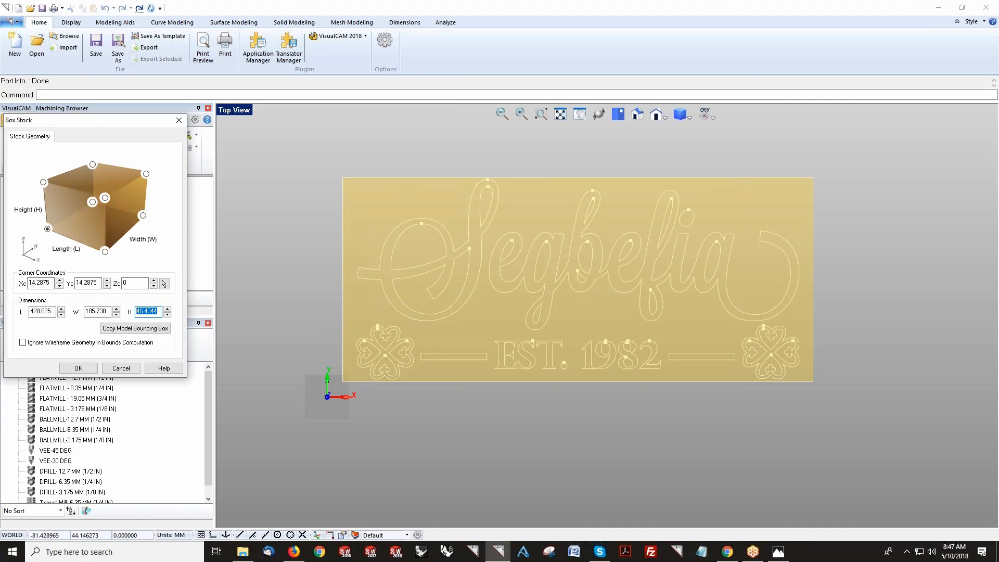
text(19.2)
click(78, 368)
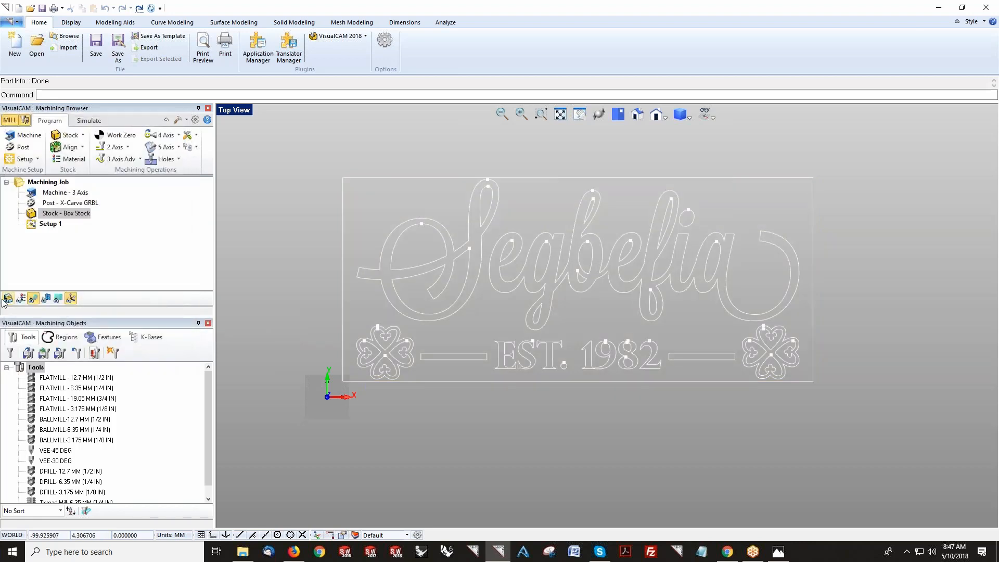
Step: Align the stock about the part with top Z alignment and centered XY alignment
middle_drag(464, 414, 742, 397)
scroll(611, 326, up, 3)
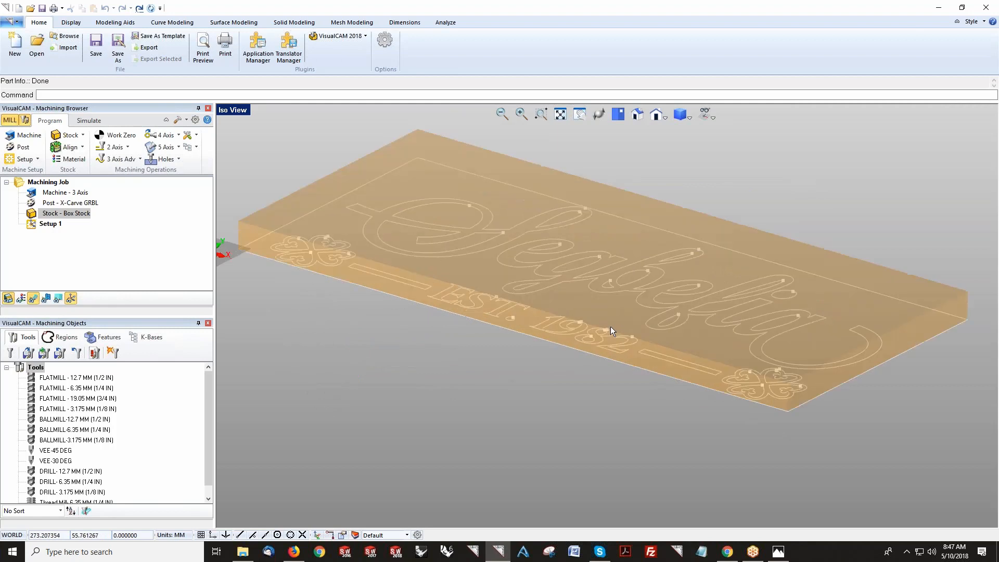
mouse_move(445, 329)
middle_down()
mouse_move(456, 347)
mouse_move(408, 339)
mouse_move(447, 338)
middle_up()
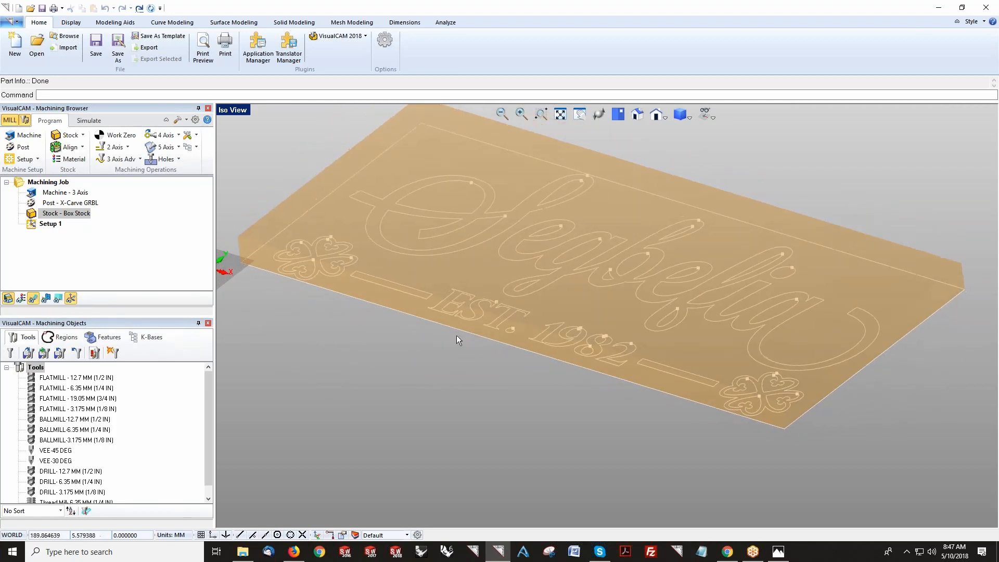
scroll(411, 327, down, 2)
middle_drag(686, 393, 561, 385)
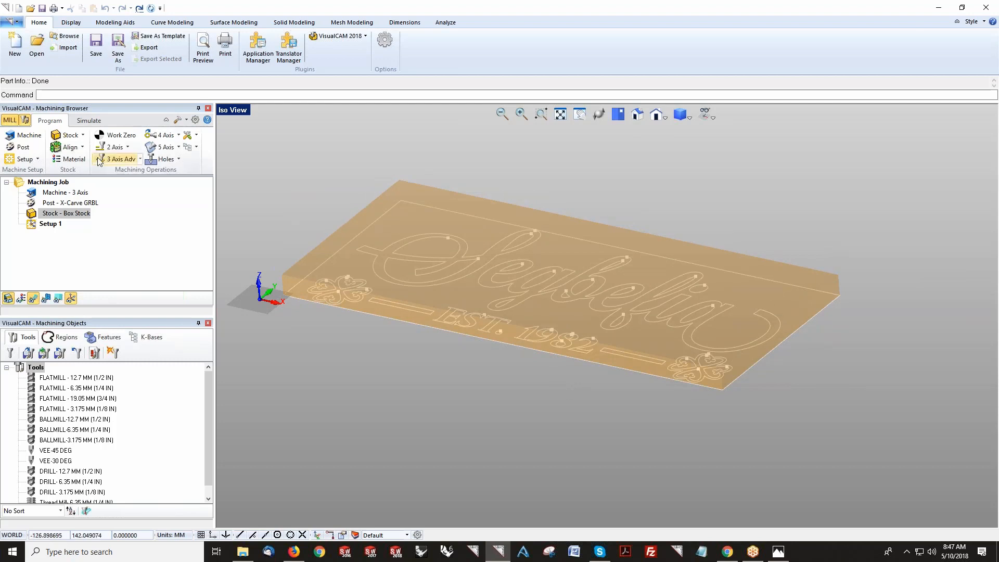
click(70, 147)
click(72, 175)
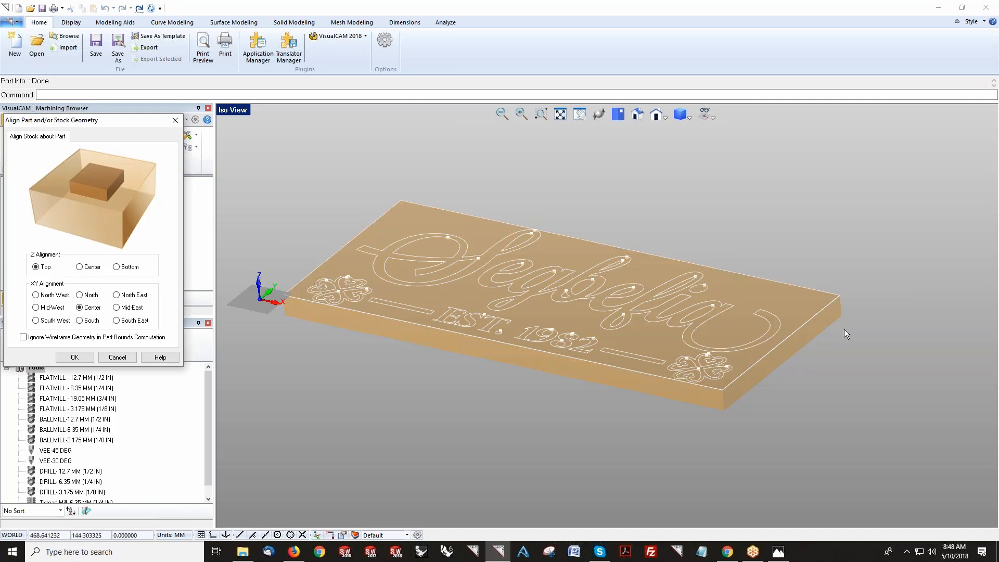
scroll(288, 289, up, 2)
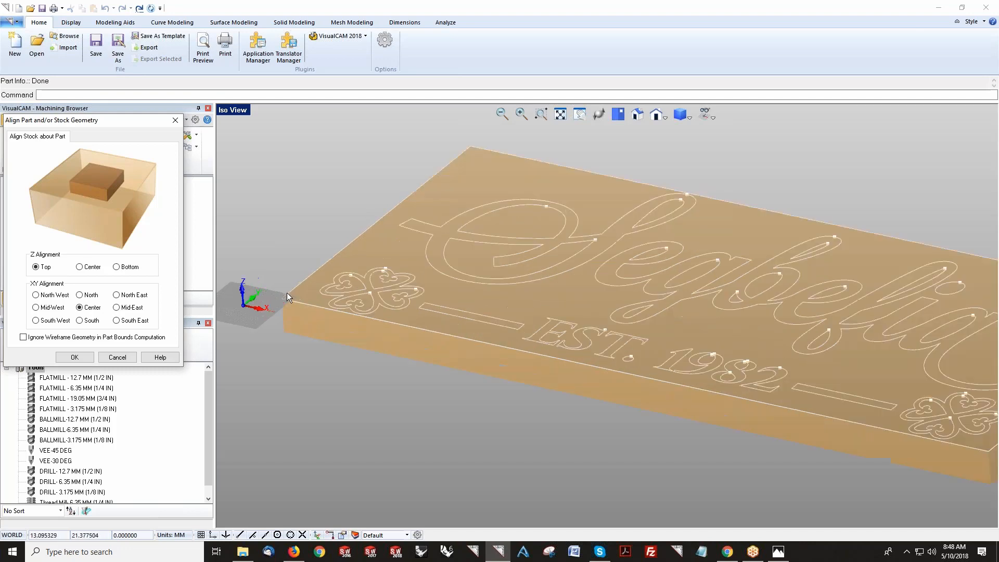
scroll(287, 297, up, 2)
scroll(302, 282, down, 4)
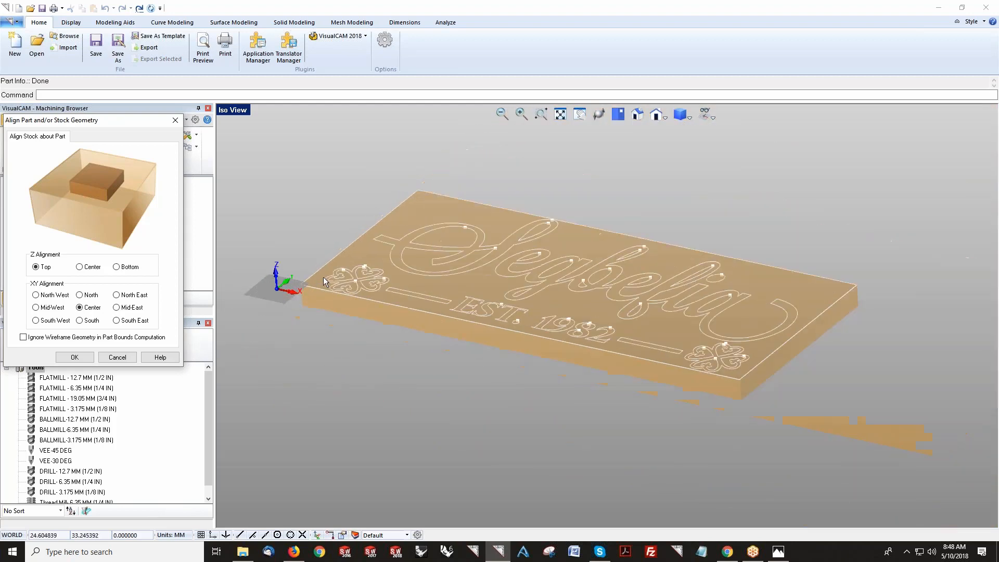
scroll(323, 277, down, 3)
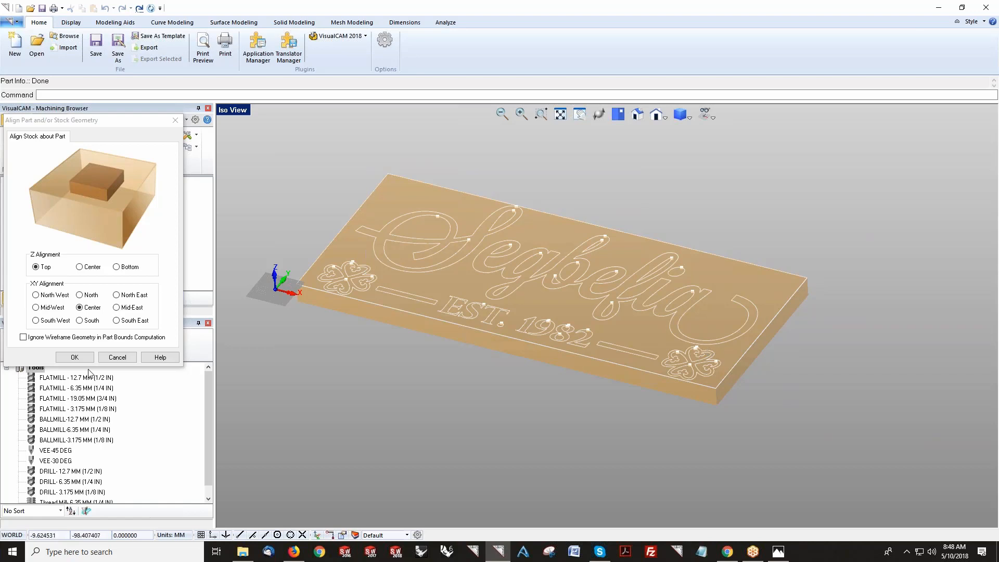
click(75, 357)
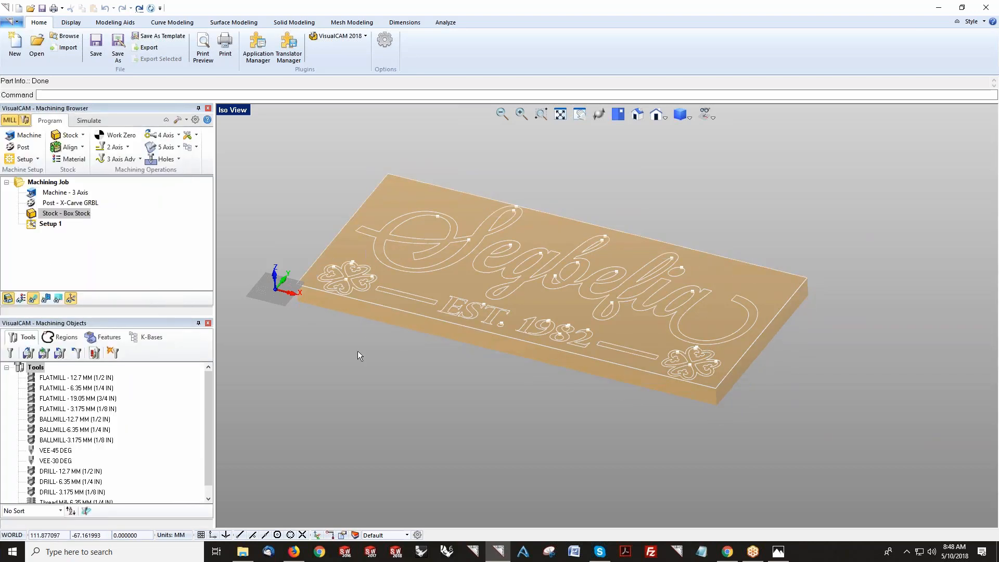
Step: Zoom in to inspect the stock edges around the sign's corner ornament and lettering
click(712, 117)
click(745, 130)
scroll(358, 184, up, 2)
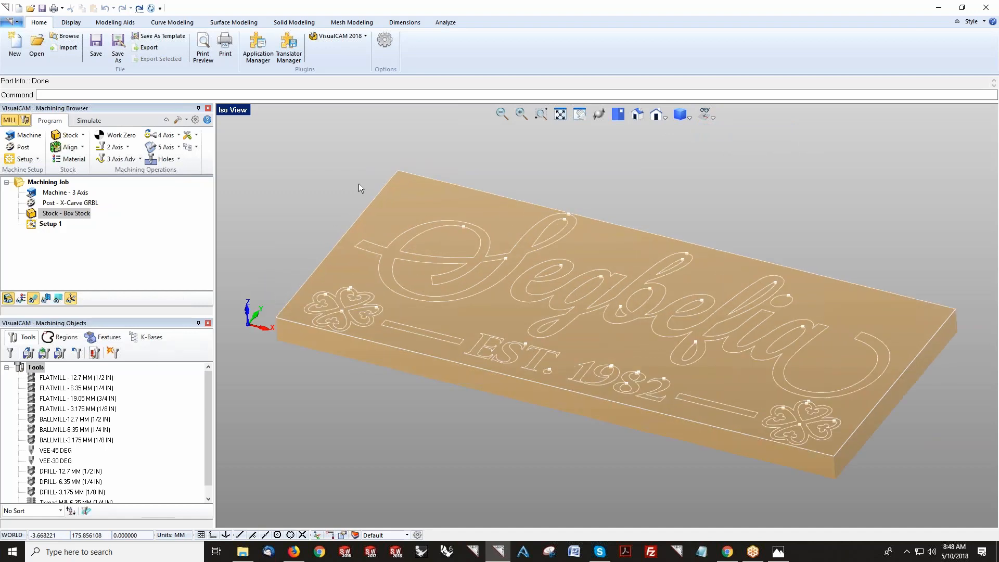
scroll(274, 326, up, 10)
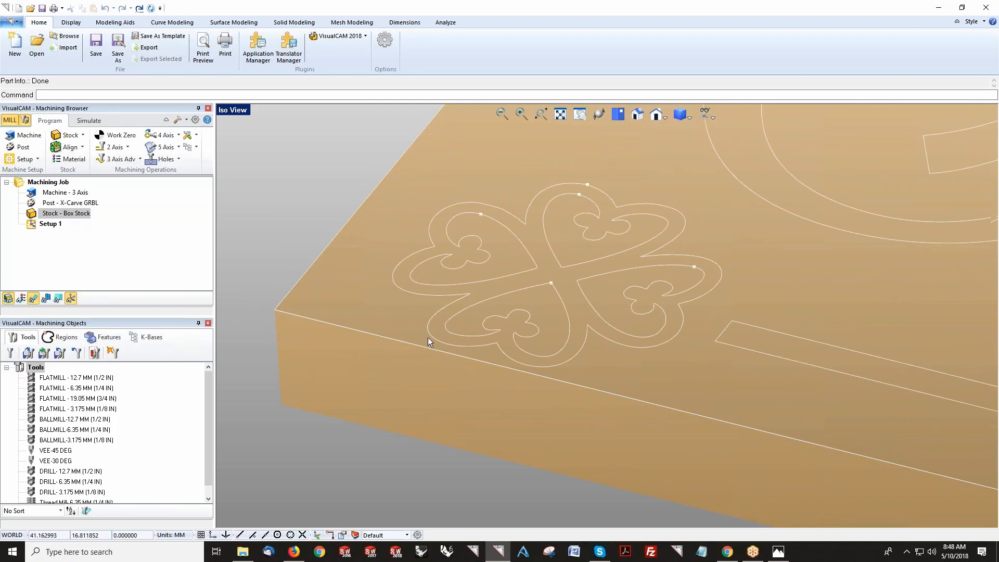
scroll(301, 315, down, 5)
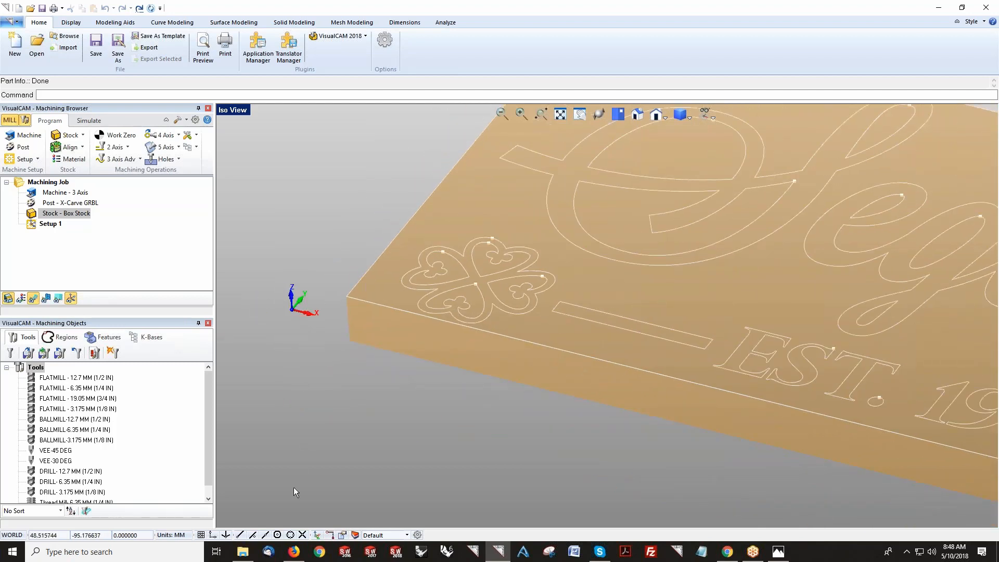
scroll(300, 300, down, 2)
scroll(307, 302, down, 2)
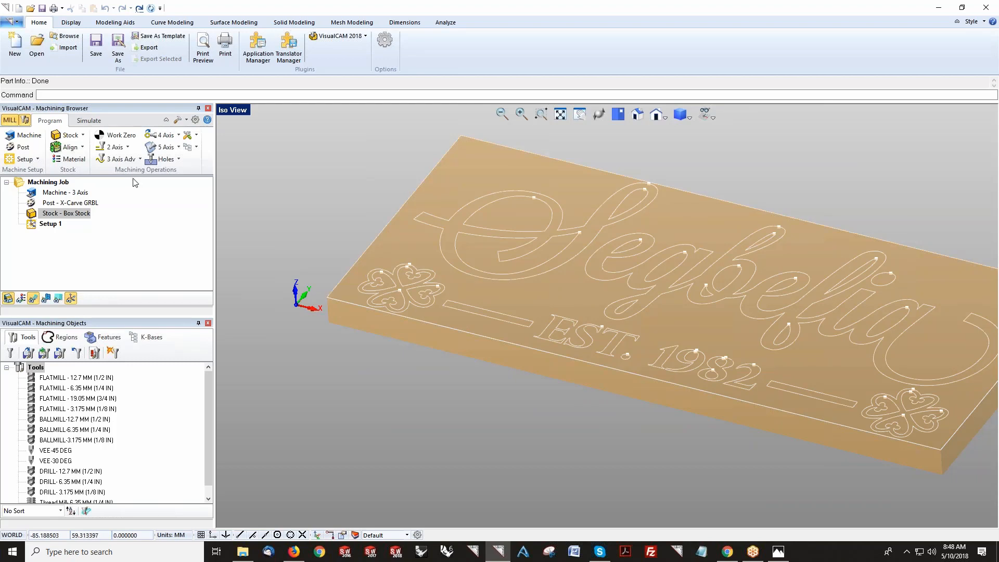
right_click(79, 214)
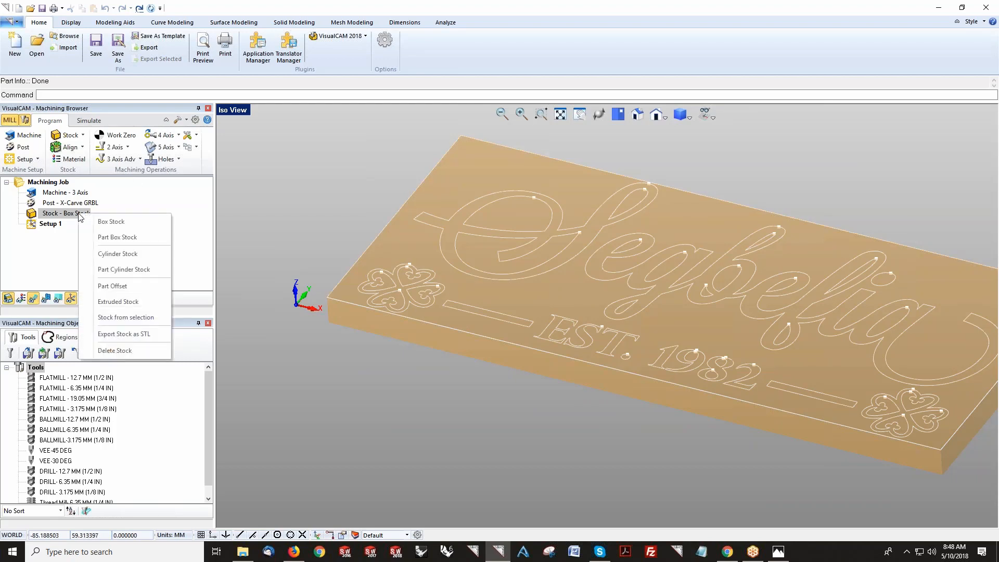
click(102, 238)
click(33, 271)
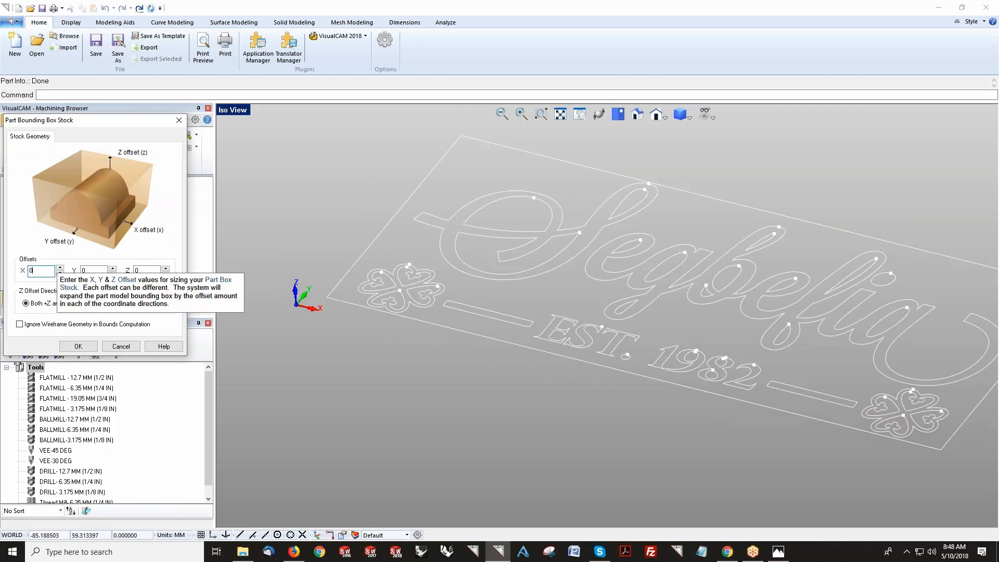
double_click(30, 271)
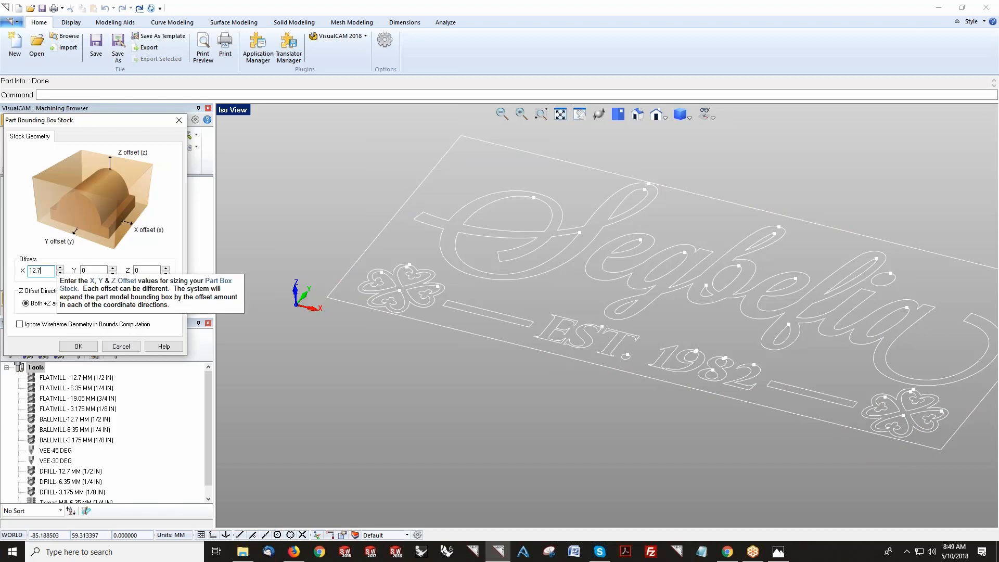
key(Tab)
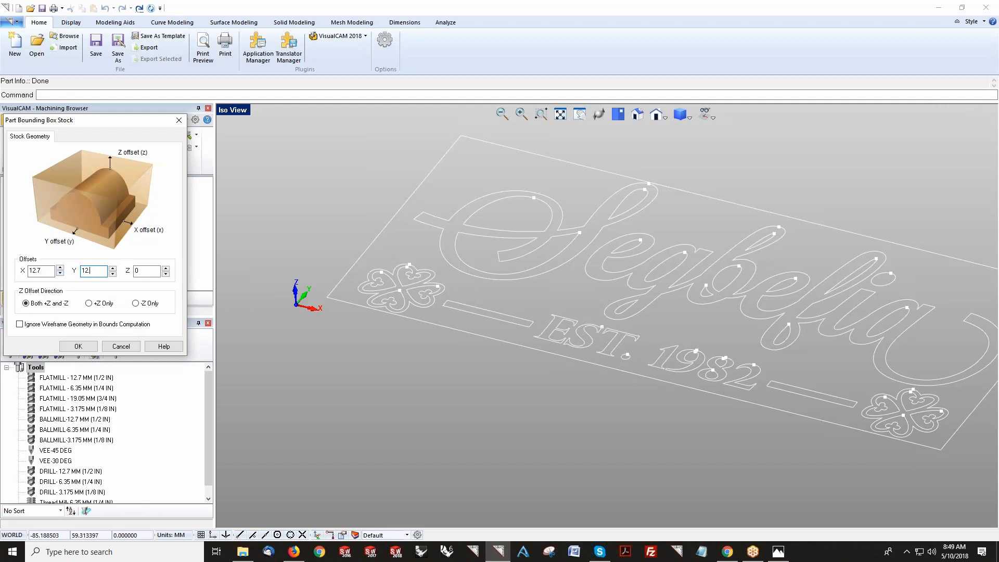
click(147, 272)
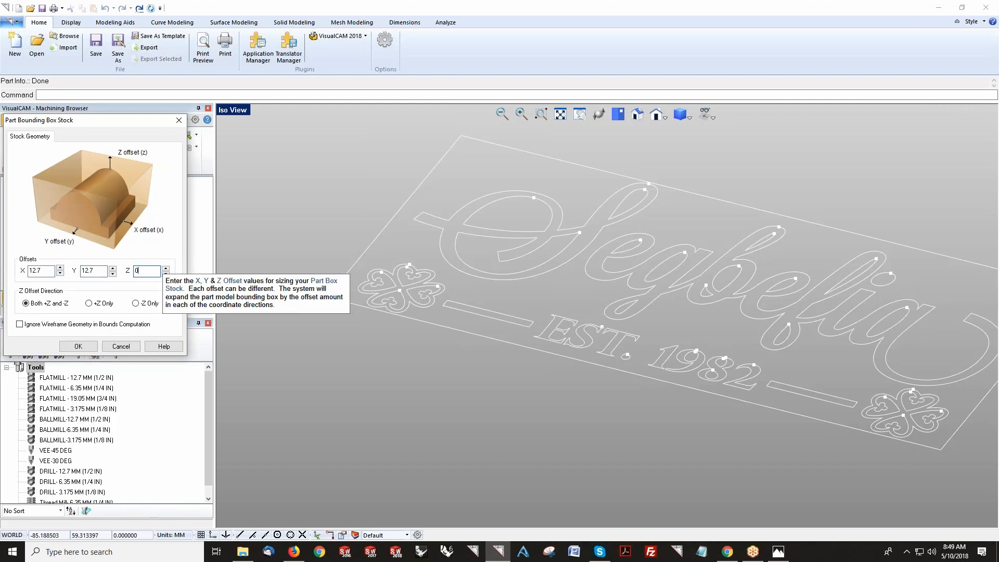
click(126, 345)
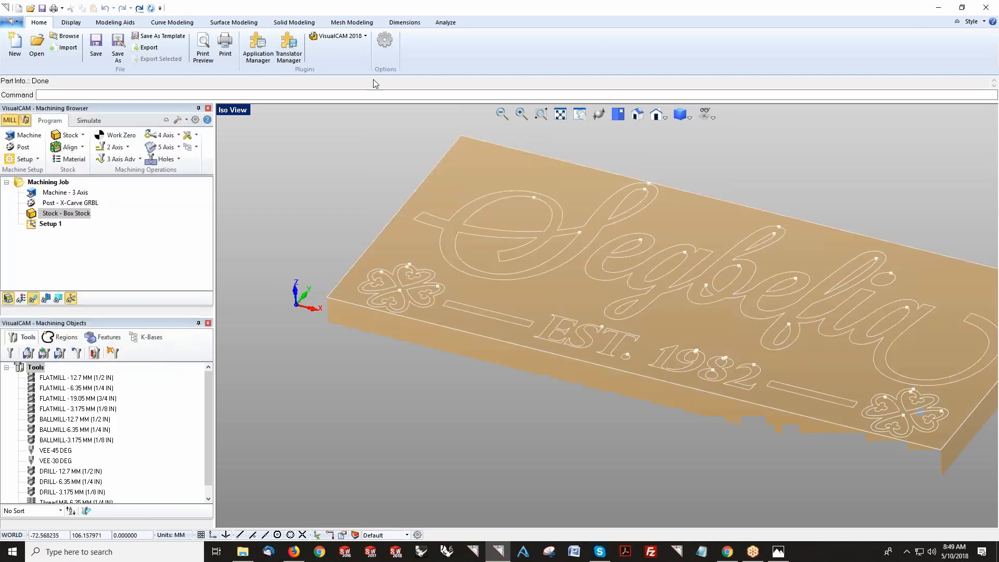
Step: Open the part information to check the sign's bounding box and lengths
click(446, 22)
click(142, 52)
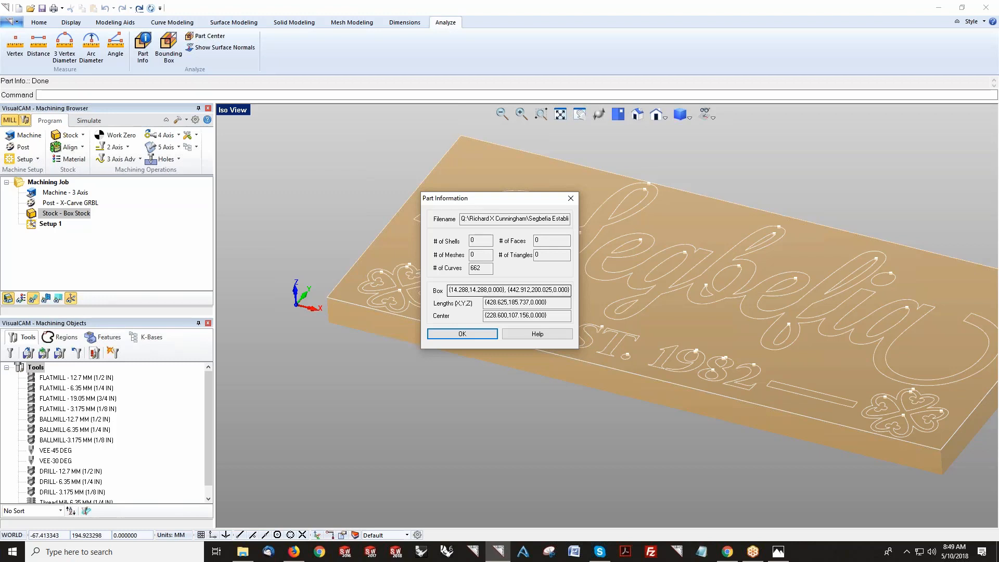
click(571, 198)
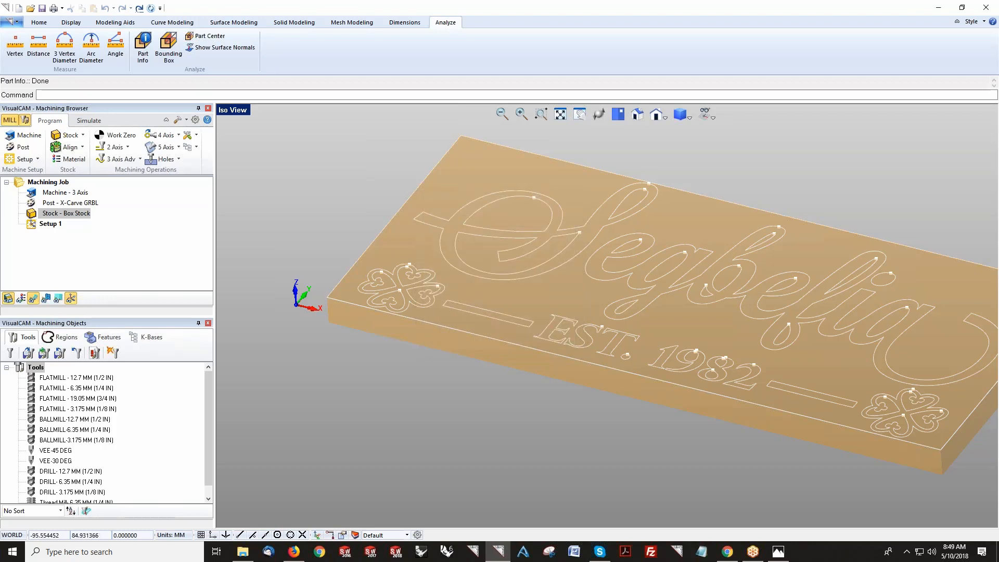
Step: Create a part box stock with X and Y offsets of 14.288 and a Z offset of 19.2 in -Z only
click(83, 136)
click(89, 168)
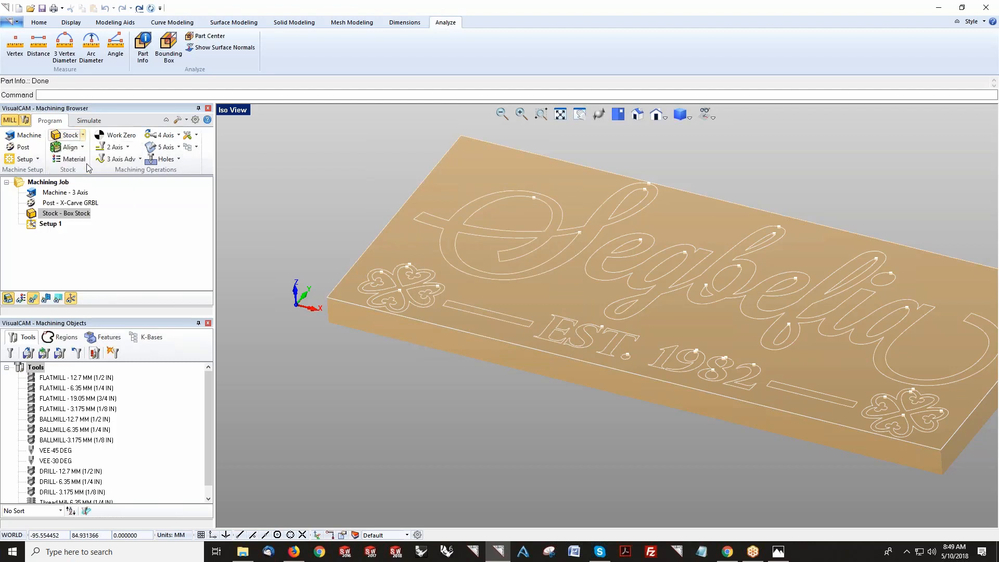
text(14.288)
key(Tab)
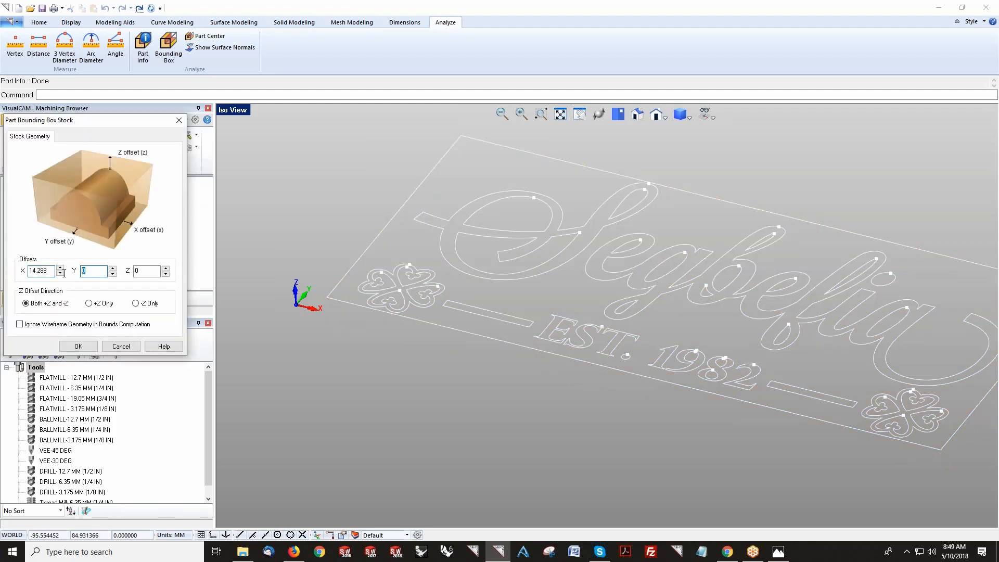
text(14.288)
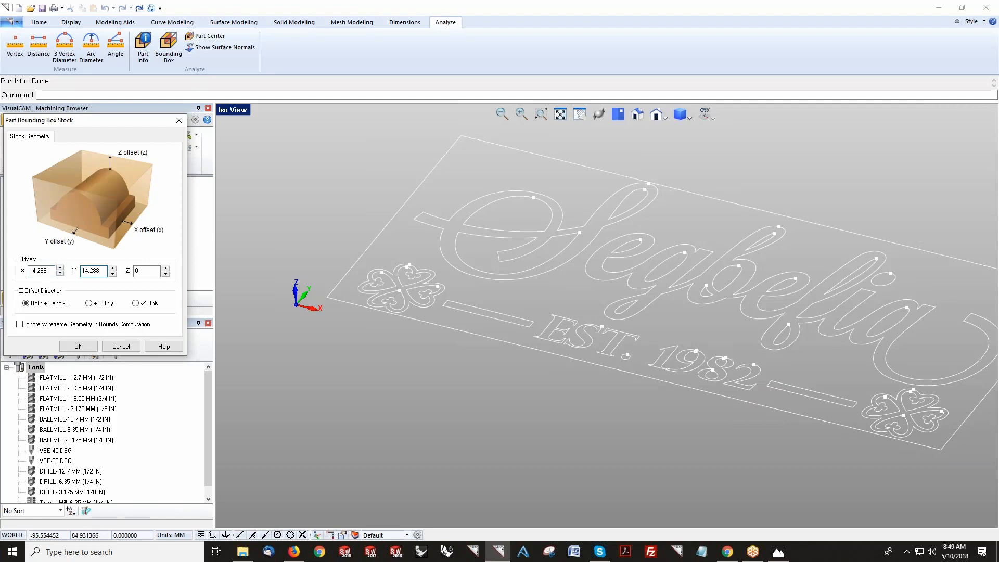
key(Tab)
click(103, 306)
click(136, 304)
double_click(141, 270)
text(19)
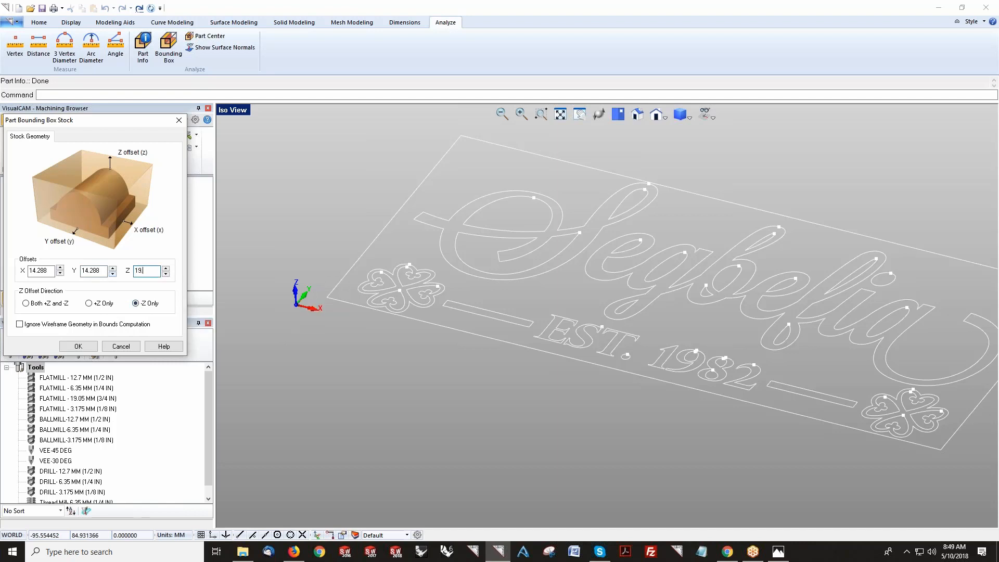
text(.2)
click(78, 346)
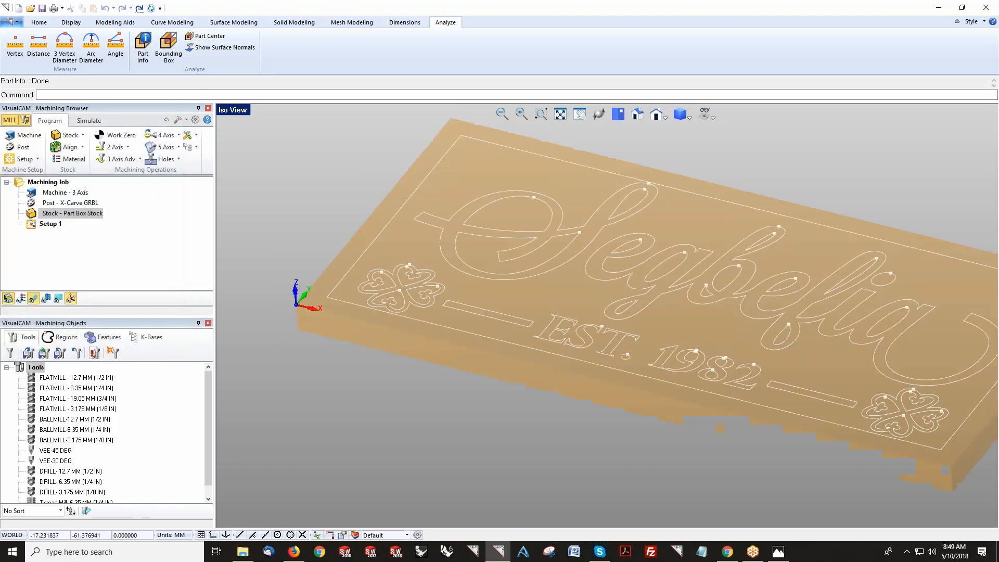
Step: Orbit and zoom around the new stock to inspect its thickness and border
middle_drag(305, 310, 315, 321)
scroll(308, 306, down, 3)
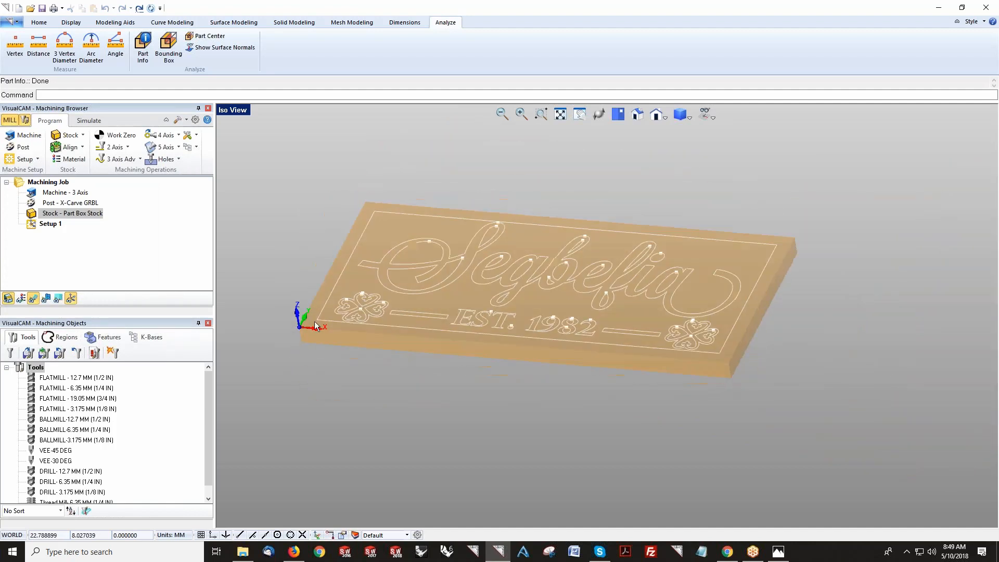
scroll(296, 323, up, 3)
scroll(298, 328, down, 3)
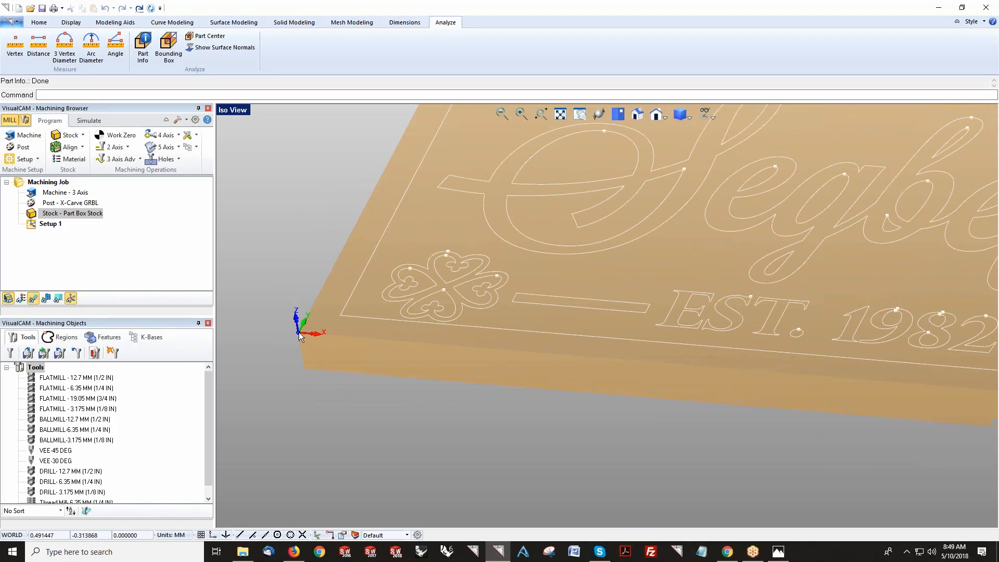
scroll(299, 332, down, 2)
scroll(301, 321, down, 1)
click(380, 327)
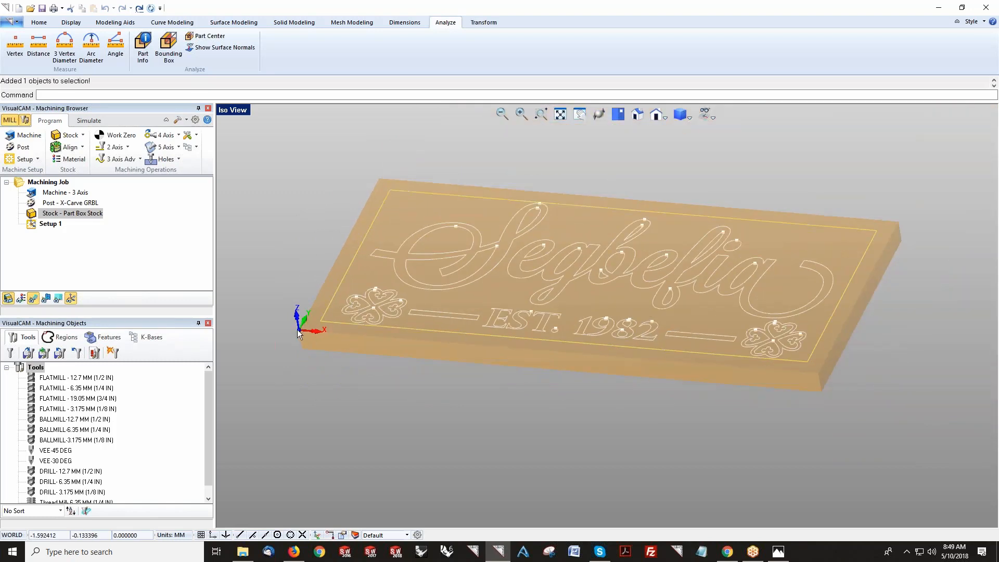
key(Escape)
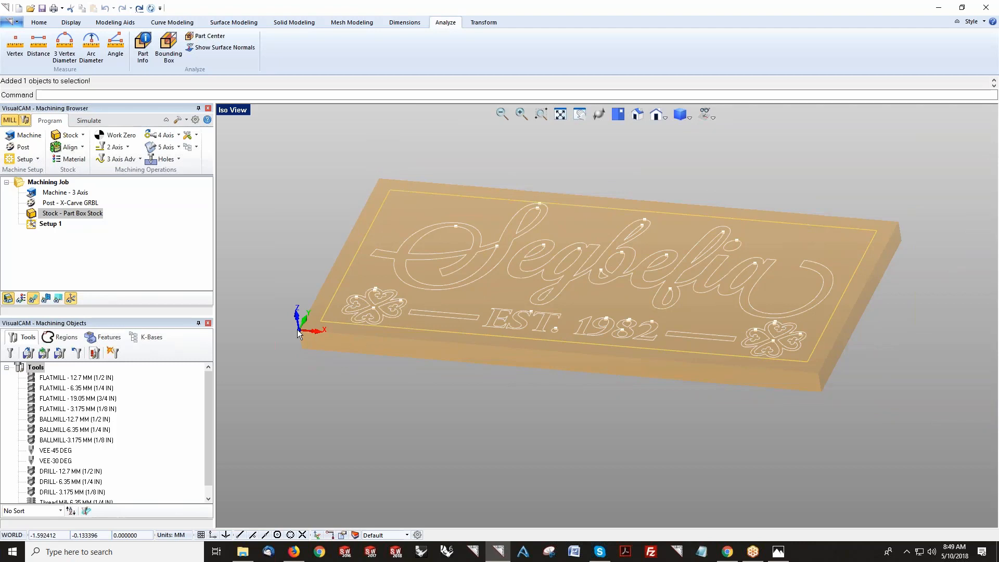
middle_drag(598, 386, 622, 388)
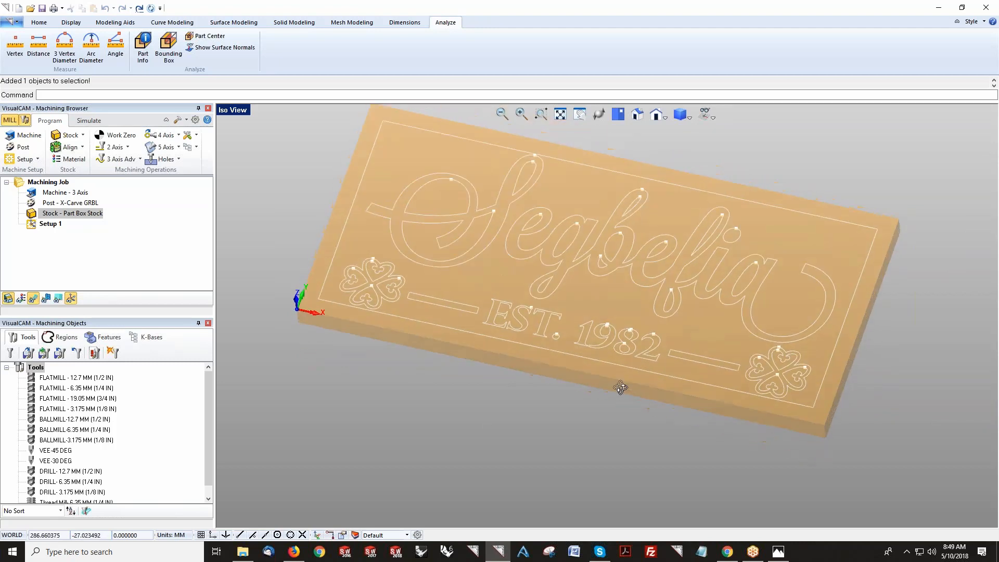
middle_drag(513, 397, 521, 399)
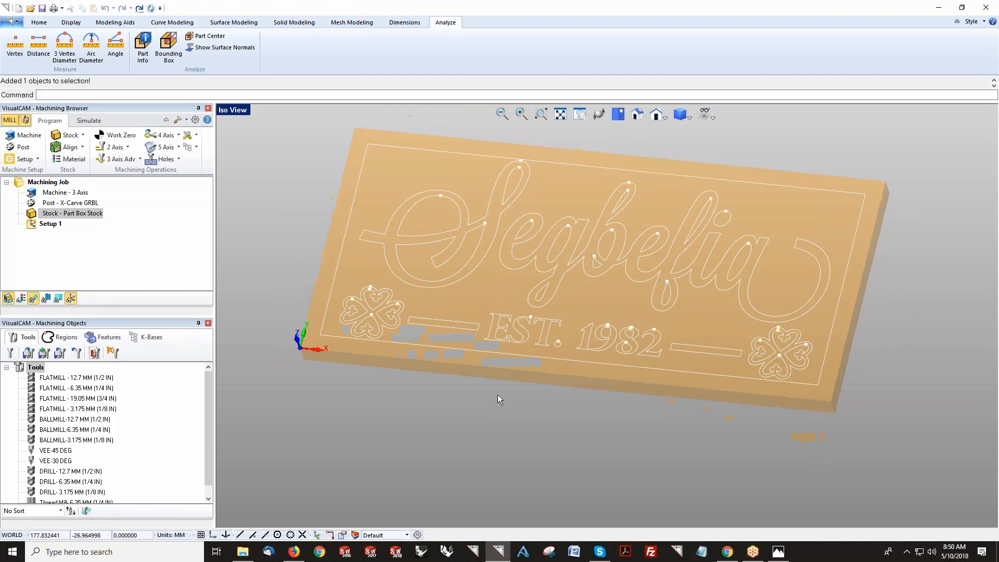
middle_drag(541, 365, 322, 266)
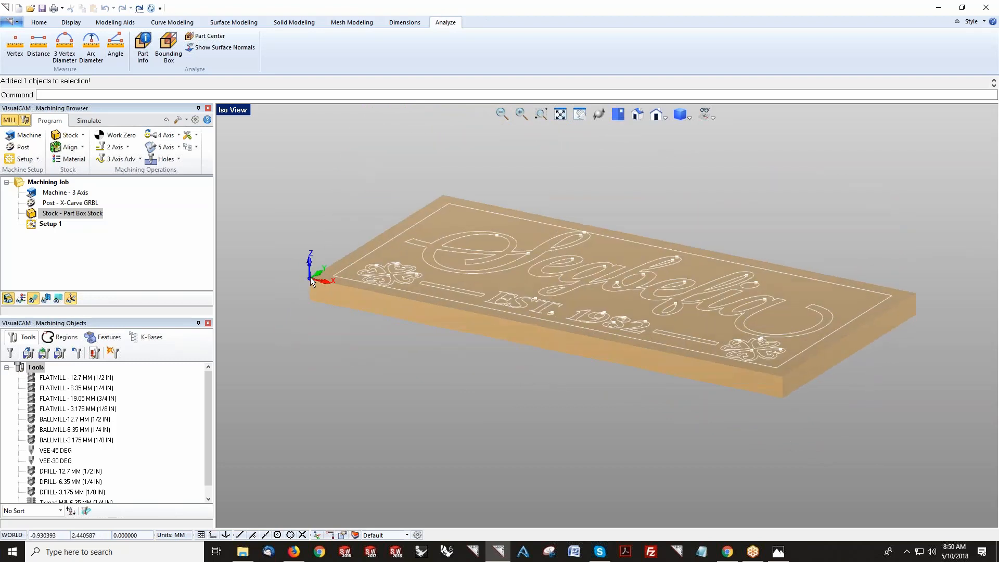
middle_drag(515, 293, 535, 308)
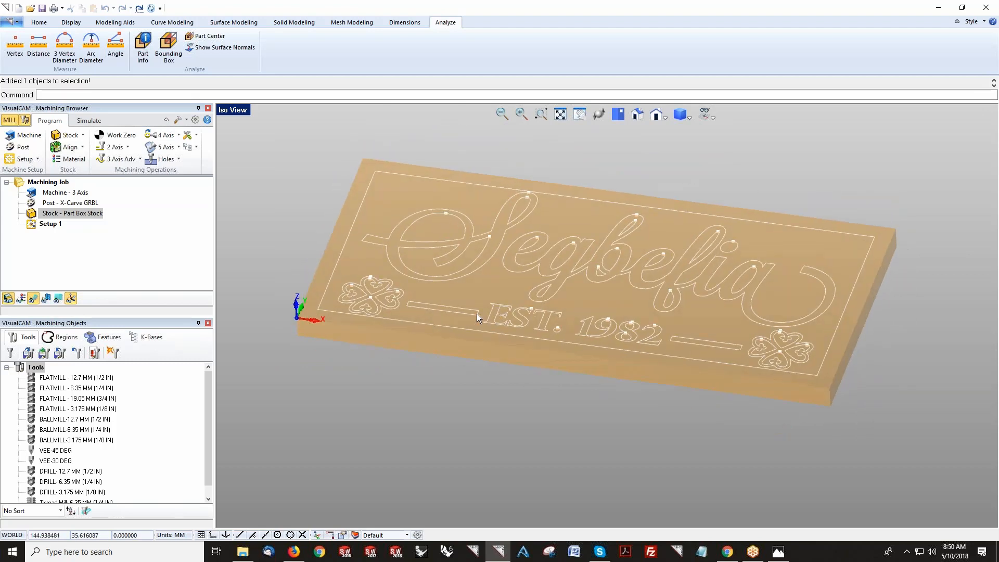
click(69, 148)
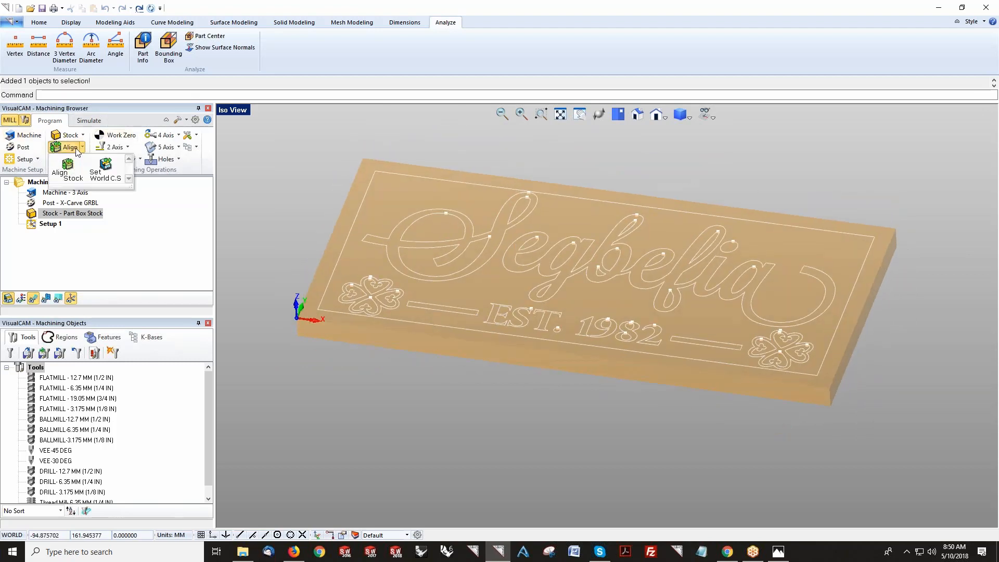
click(107, 177)
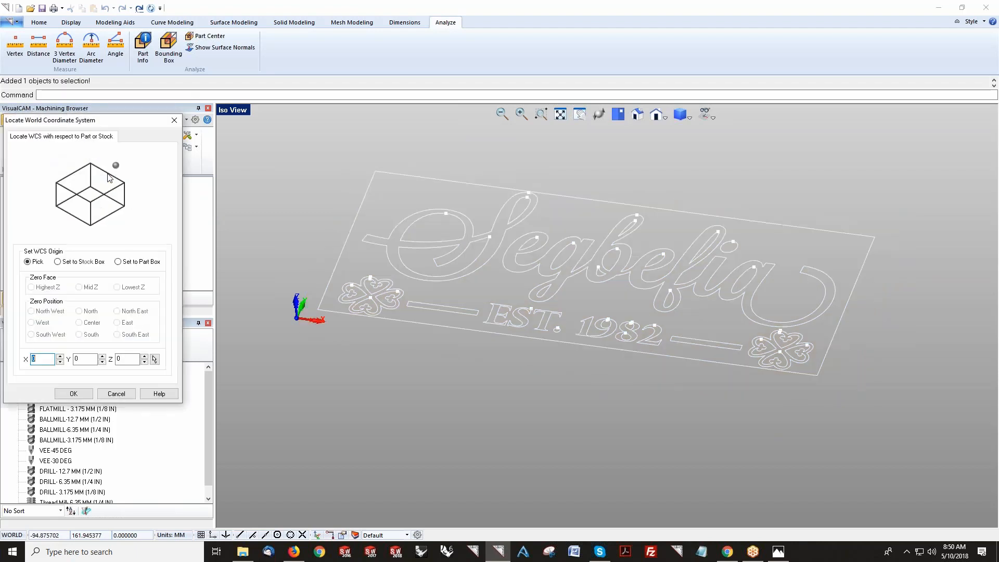
click(86, 263)
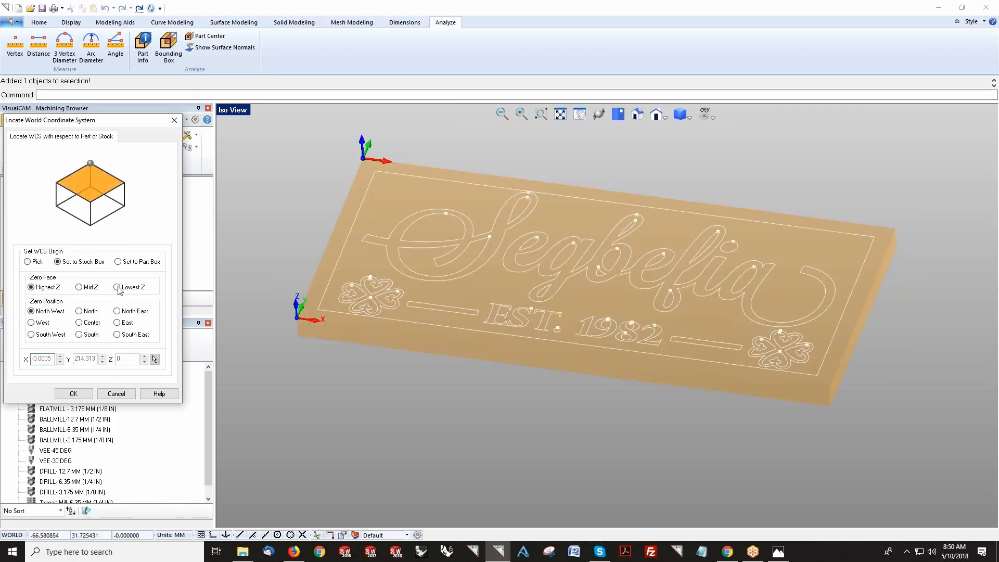
click(118, 311)
click(118, 336)
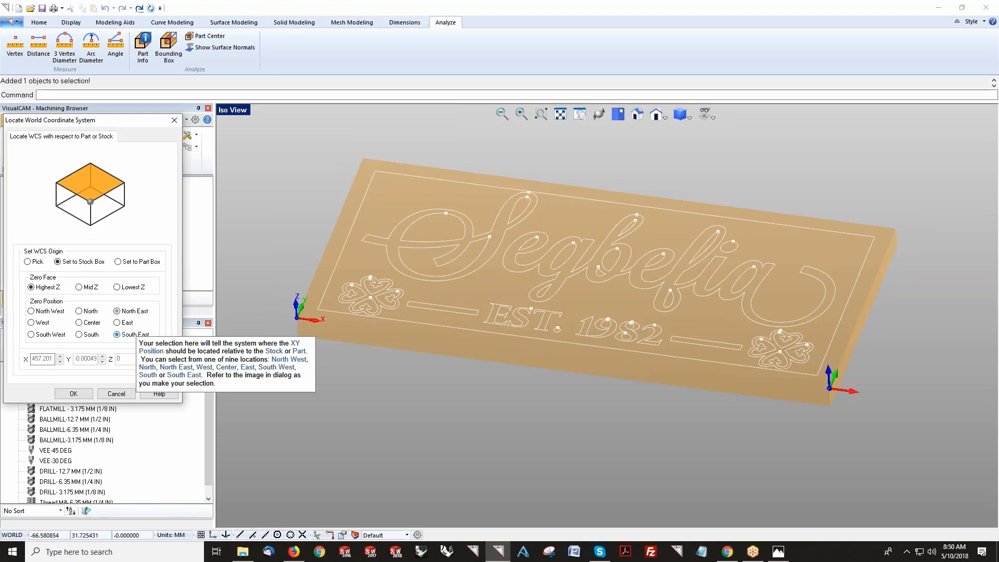
click(43, 312)
click(42, 337)
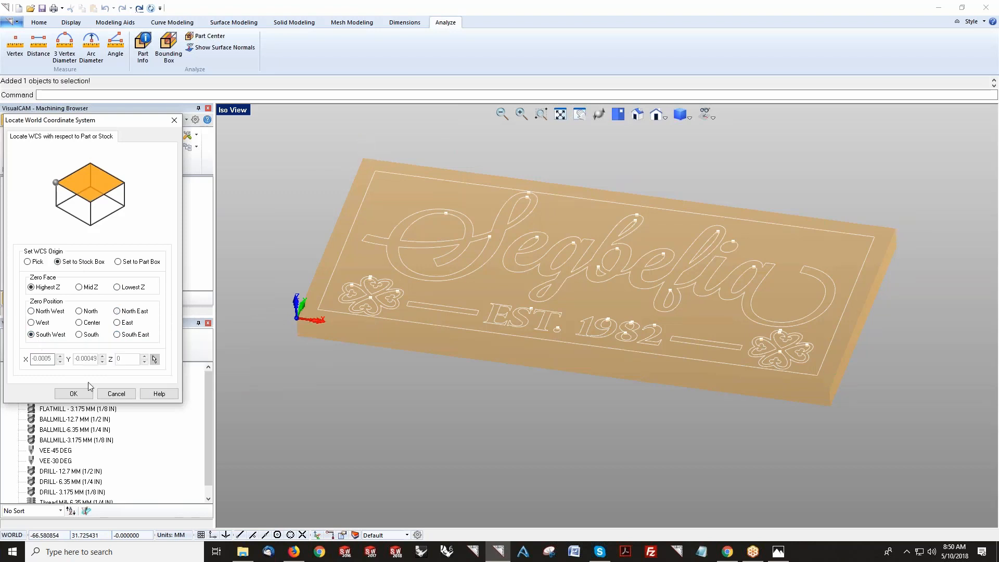
click(116, 393)
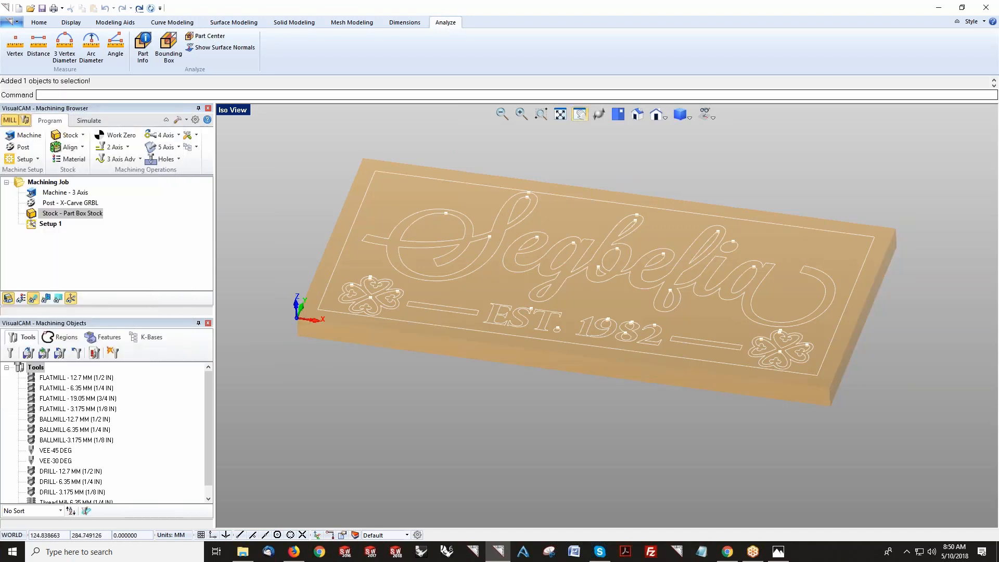
Step: Switch to the top view and assign WOOD as the stock material
click(618, 115)
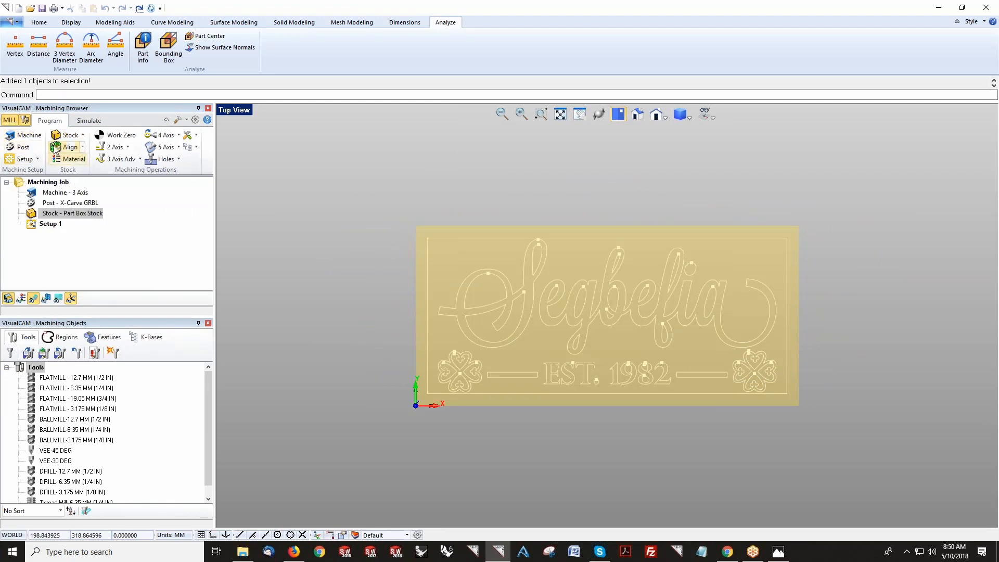
scroll(704, 370, up, 2)
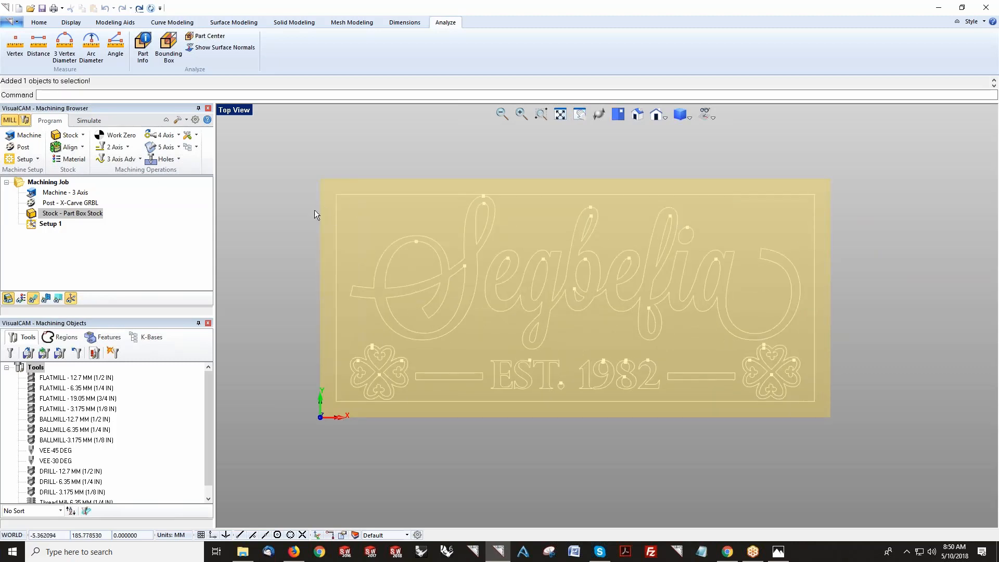
click(70, 159)
click(111, 191)
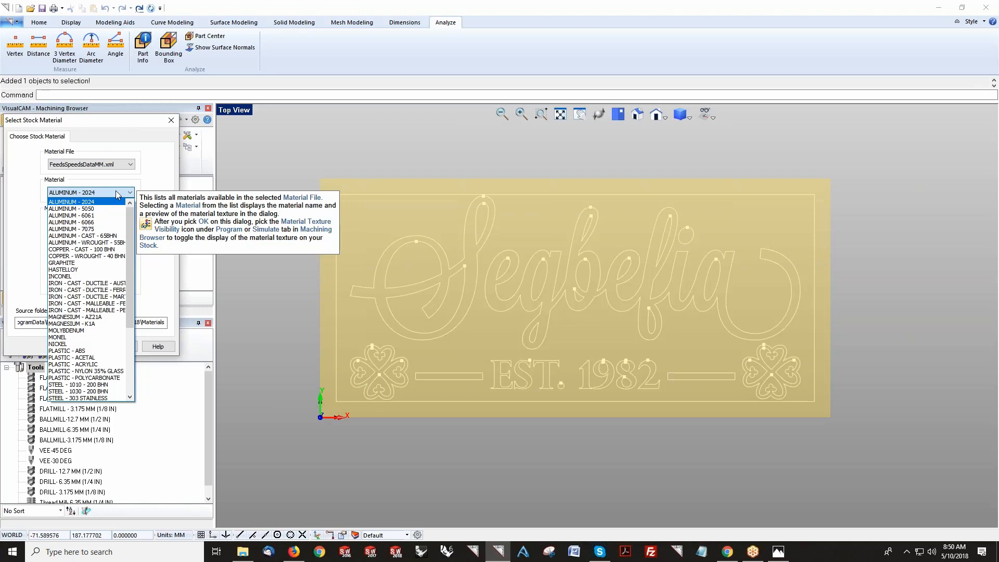
drag(130, 233, 119, 298)
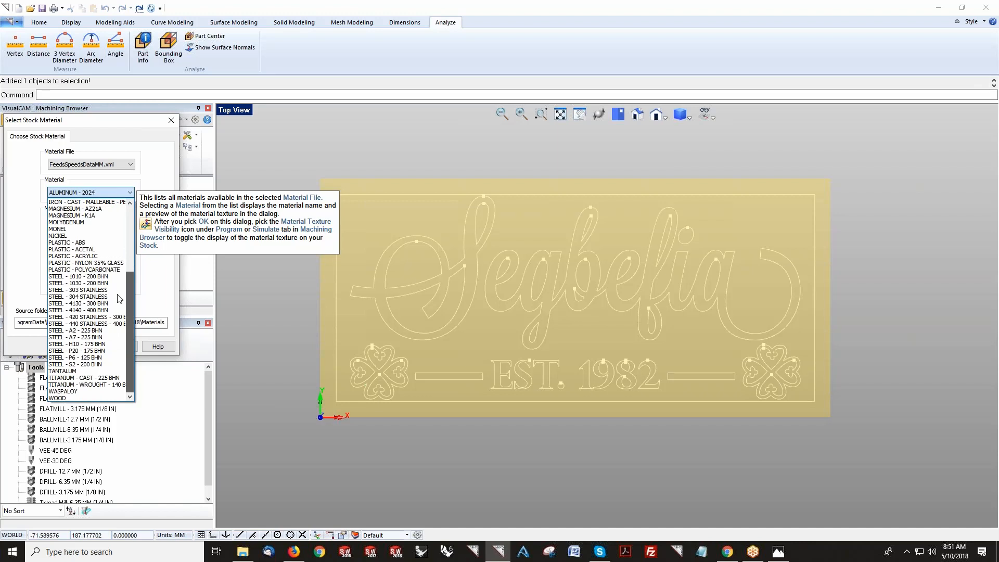
click(70, 399)
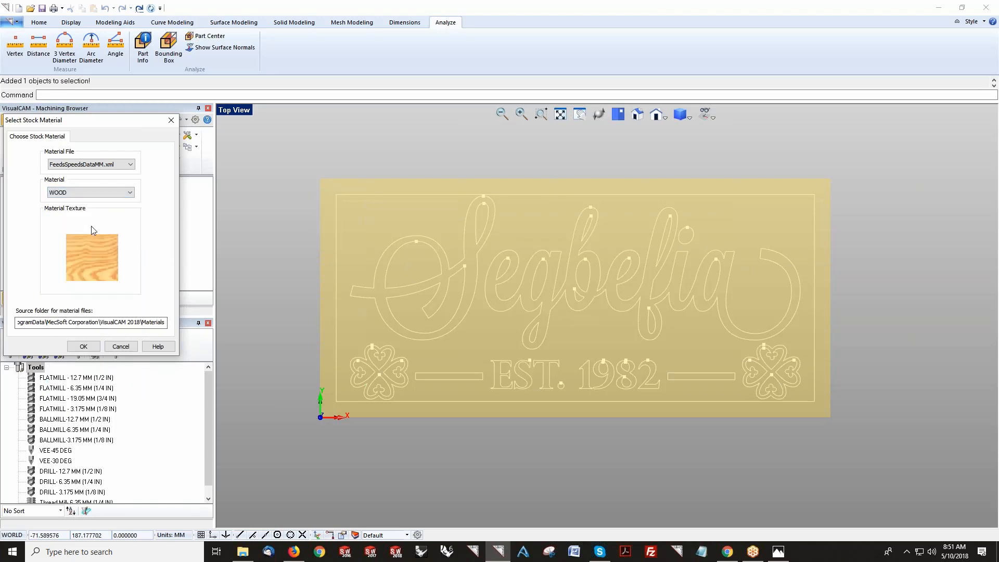
click(83, 346)
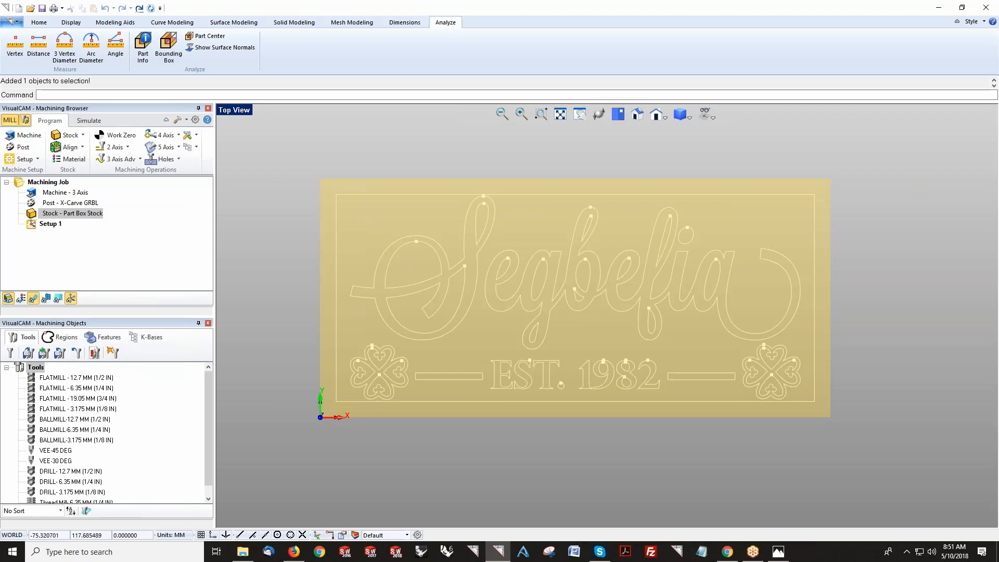
Step: Browse the ball mill, flat mill and vee tools available in the tool dialog
click(10, 354)
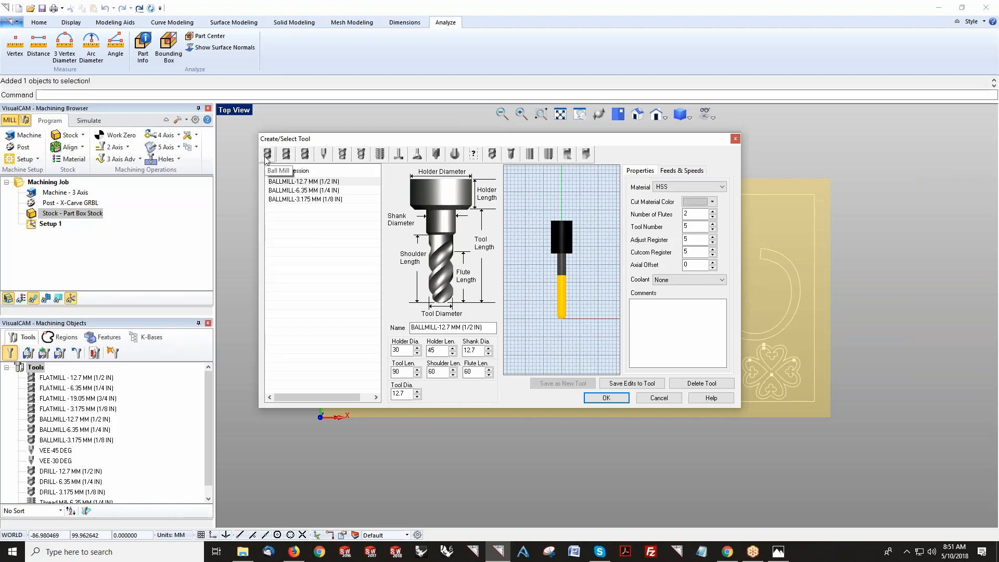
click(286, 154)
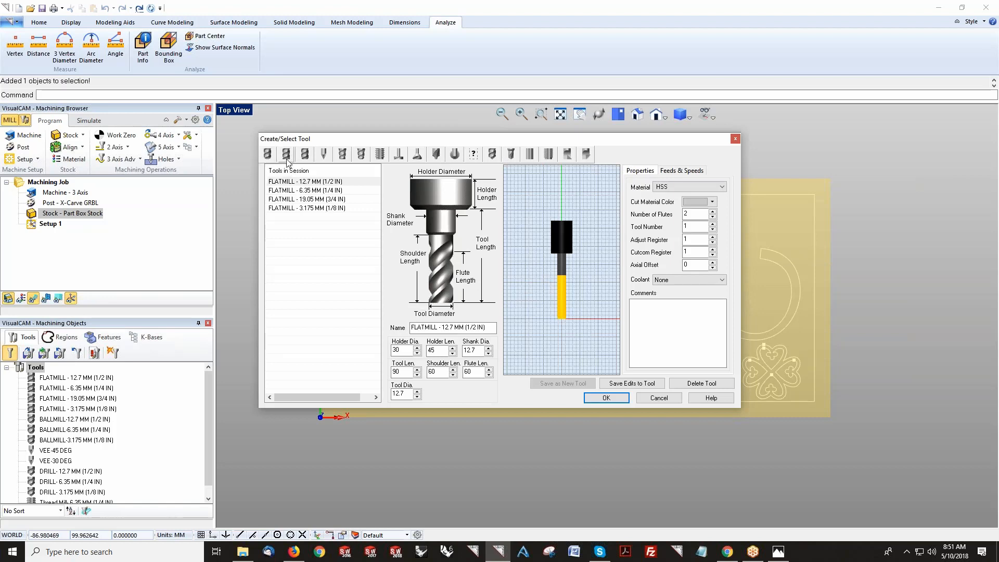
click(324, 157)
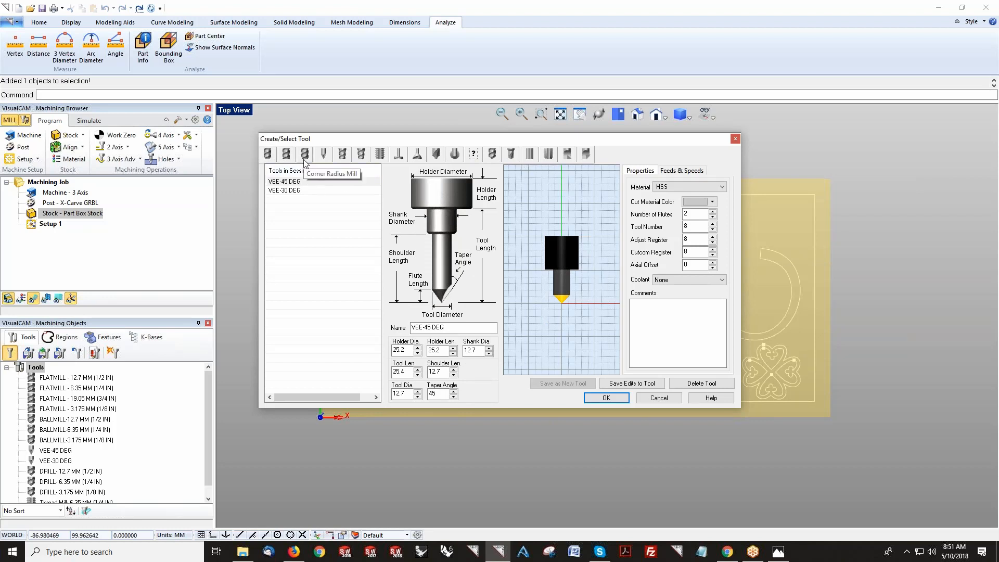
Step: Open the help to read which tool types each MILL configuration supports, then close it
click(700, 398)
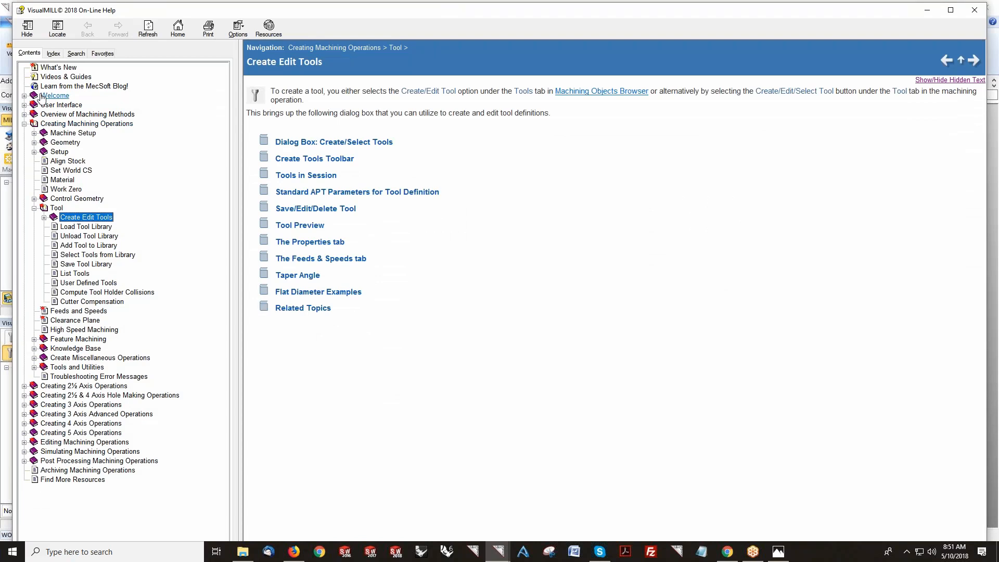
click(54, 95)
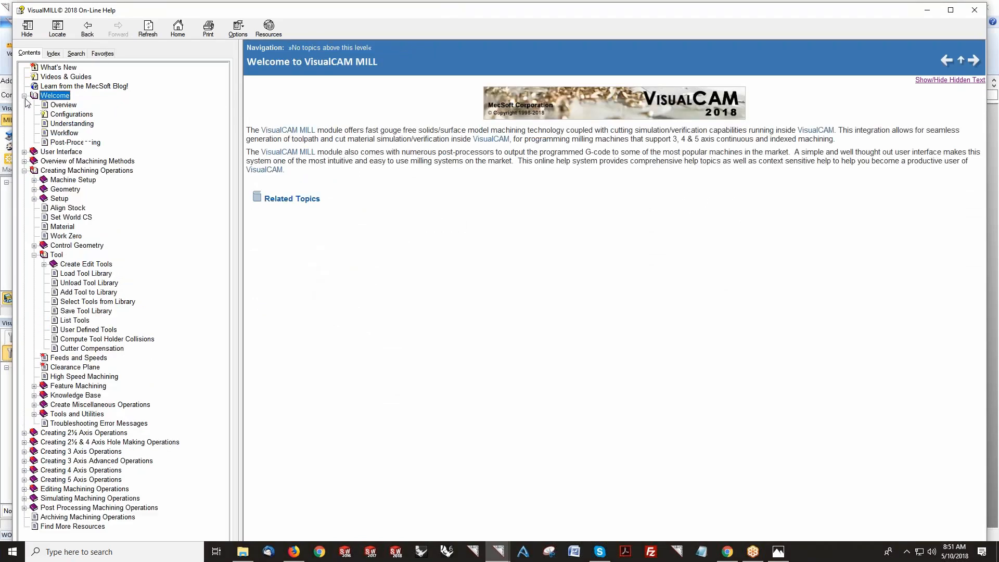
click(72, 114)
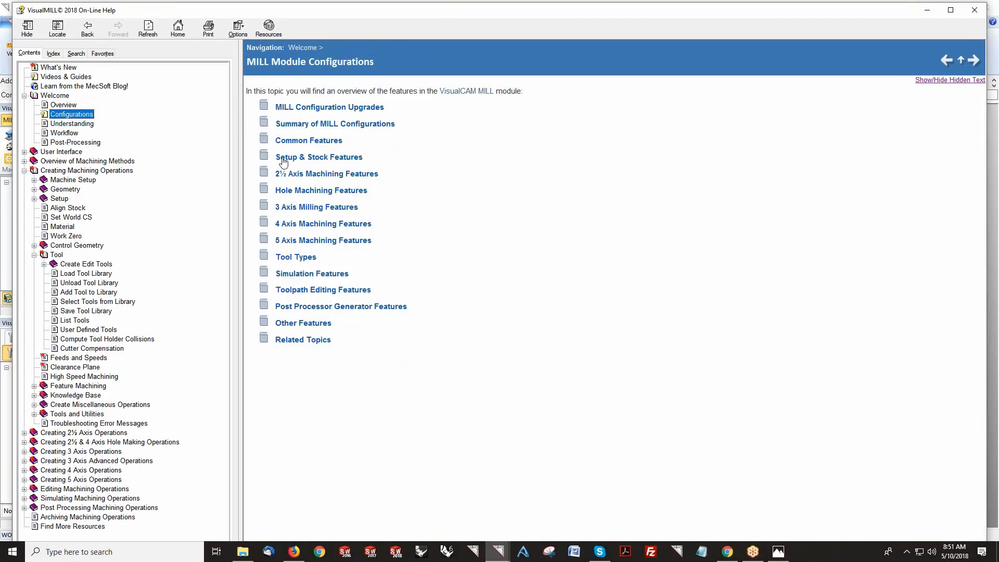
click(300, 258)
scroll(377, 229, down, 3)
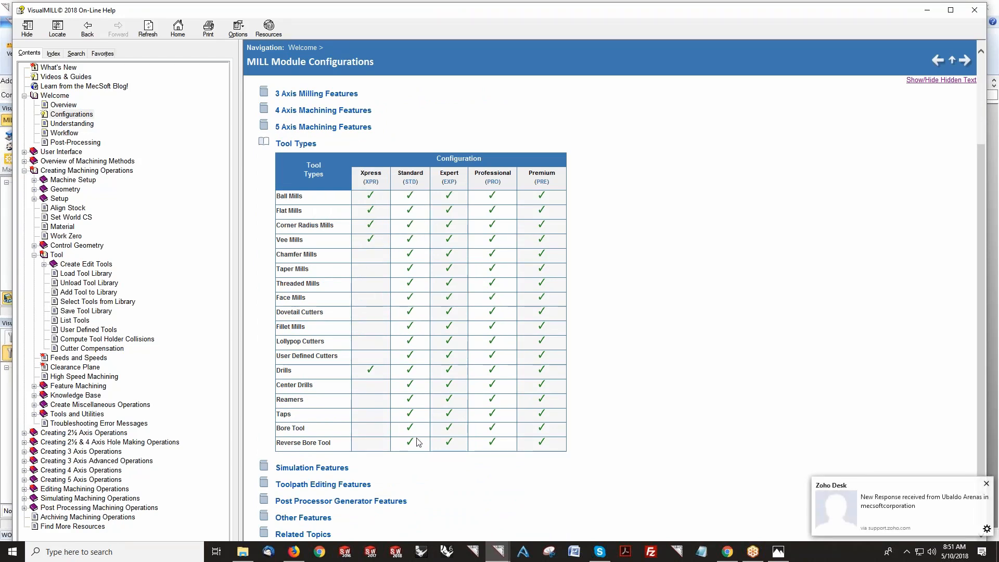
click(987, 483)
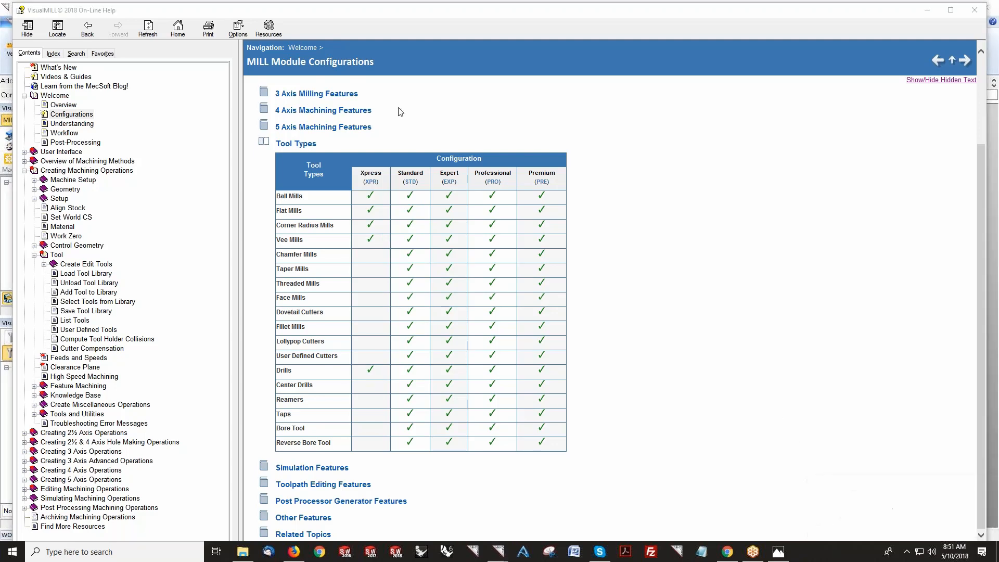
click(974, 10)
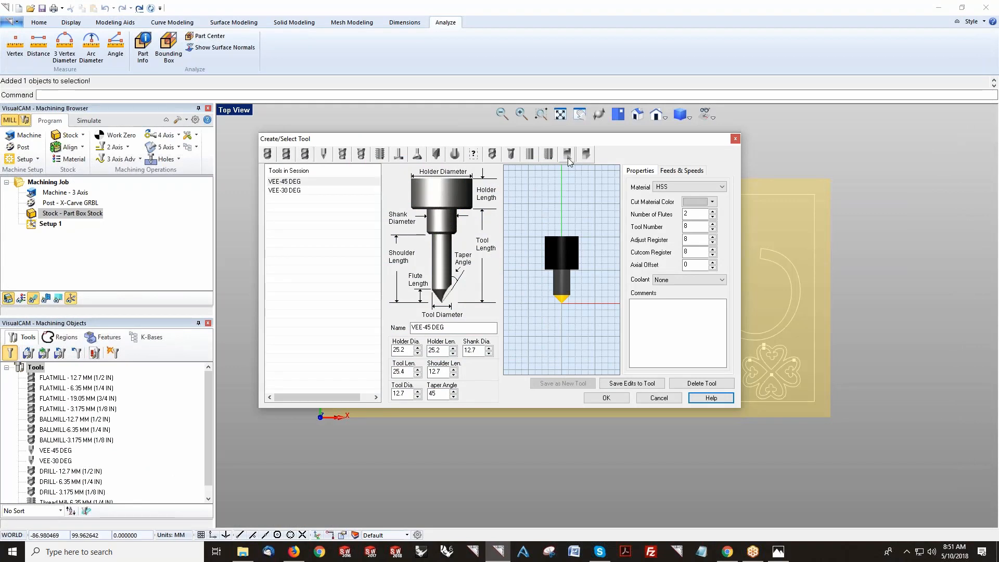
Step: Review the 12.7 mm flat mill's feeds and speeds and the wood feeds table without changing them
click(286, 154)
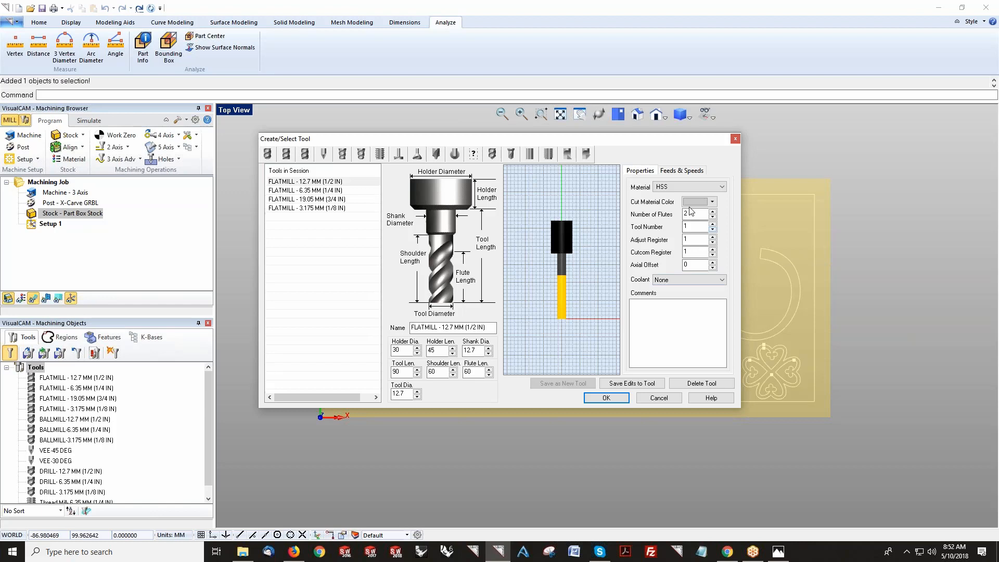
click(682, 171)
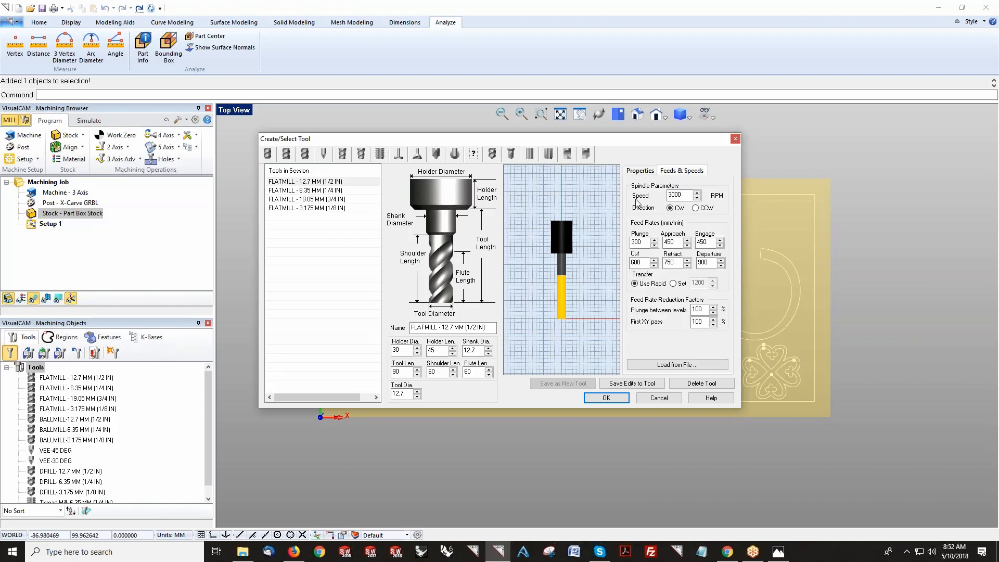
click(677, 366)
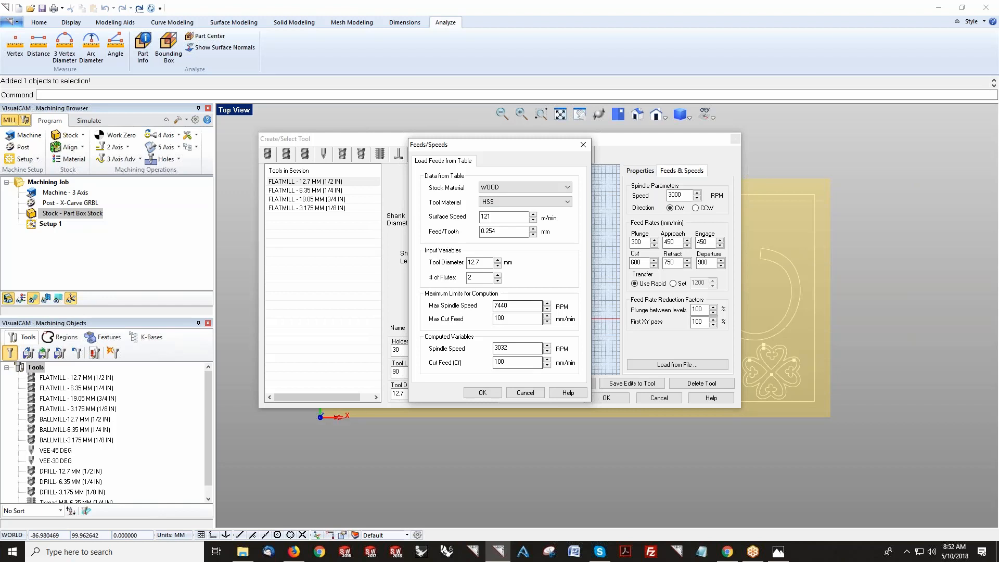
click(525, 393)
click(661, 401)
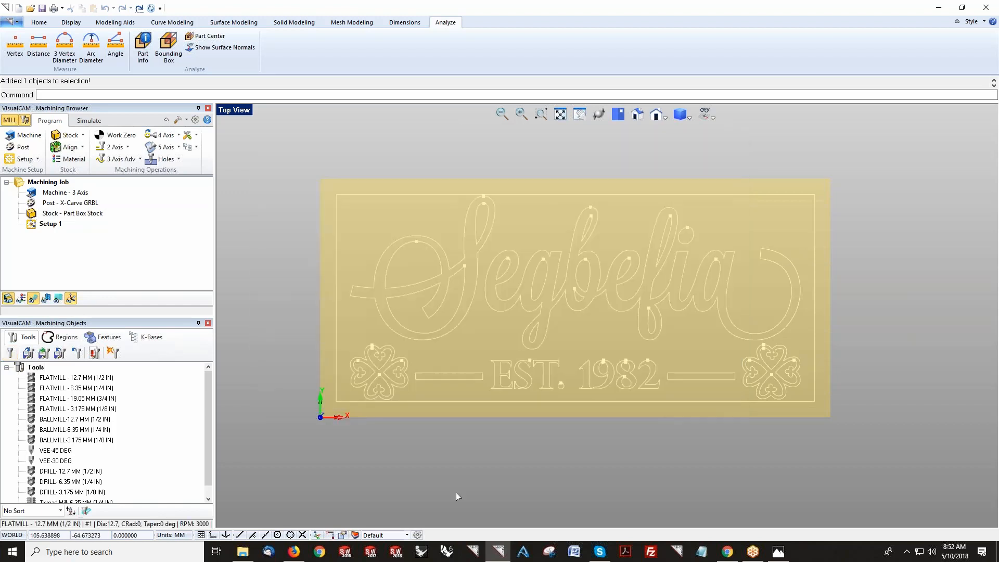
Step: Hide the stock display to show only the sign curves
click(7, 299)
scroll(642, 361, up, 2)
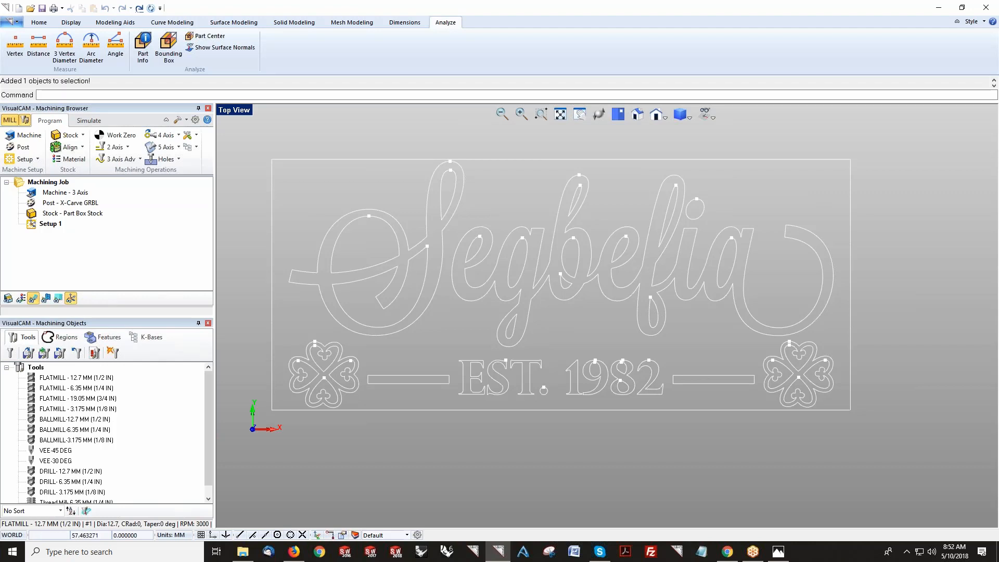
Step: Reopen the 12.7 mm flat mill to check its feeds and speeds, then close the dialog
double_click(38, 380)
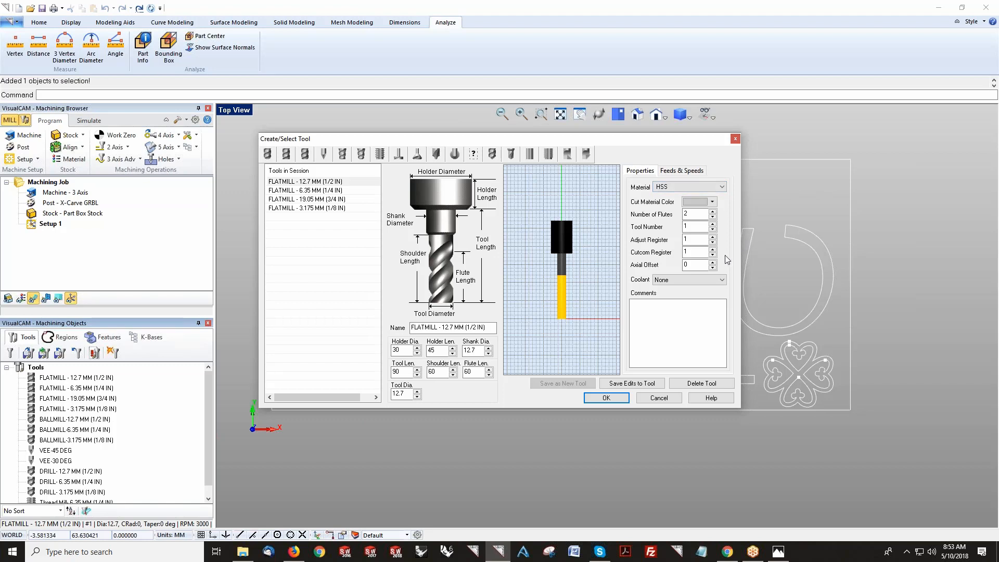
click(681, 171)
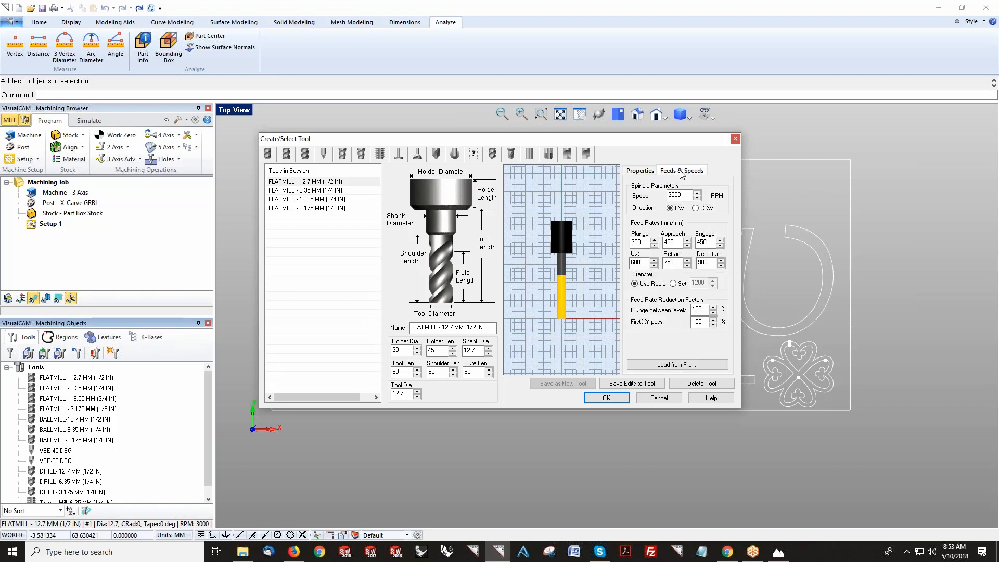
click(659, 398)
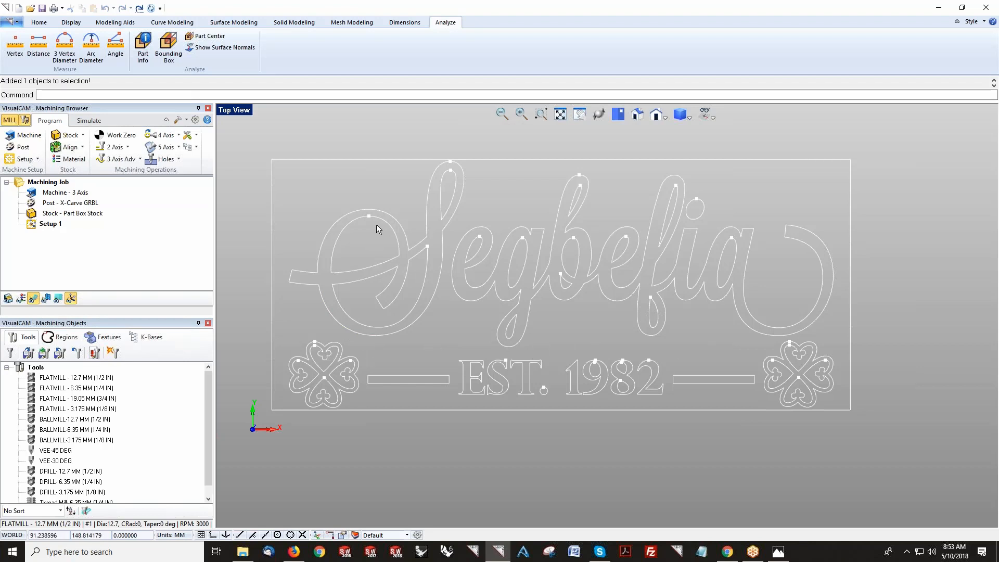
Step: Pick curves of the Segbefia lettering to examine how the outlines are segmented
click(428, 197)
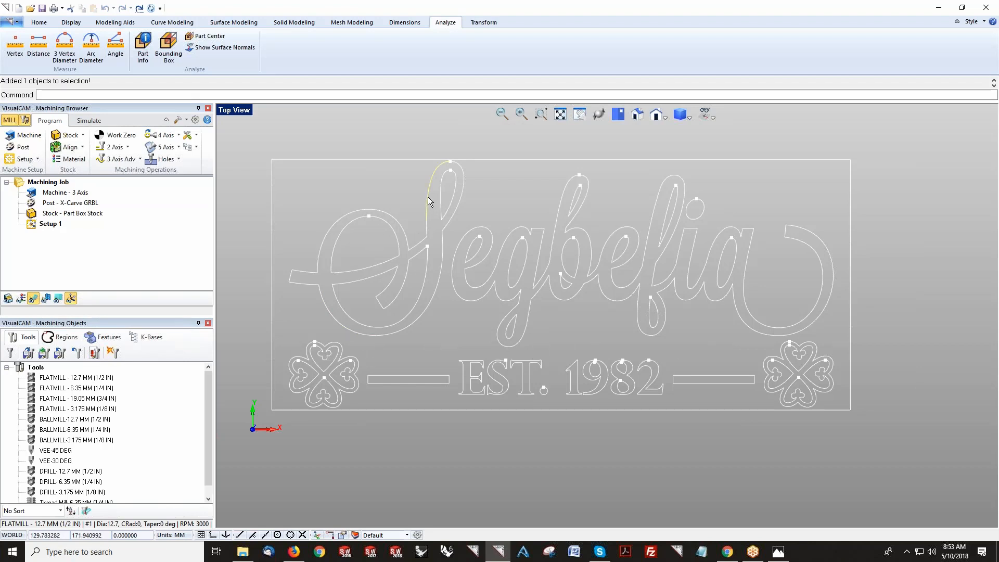
click(446, 227)
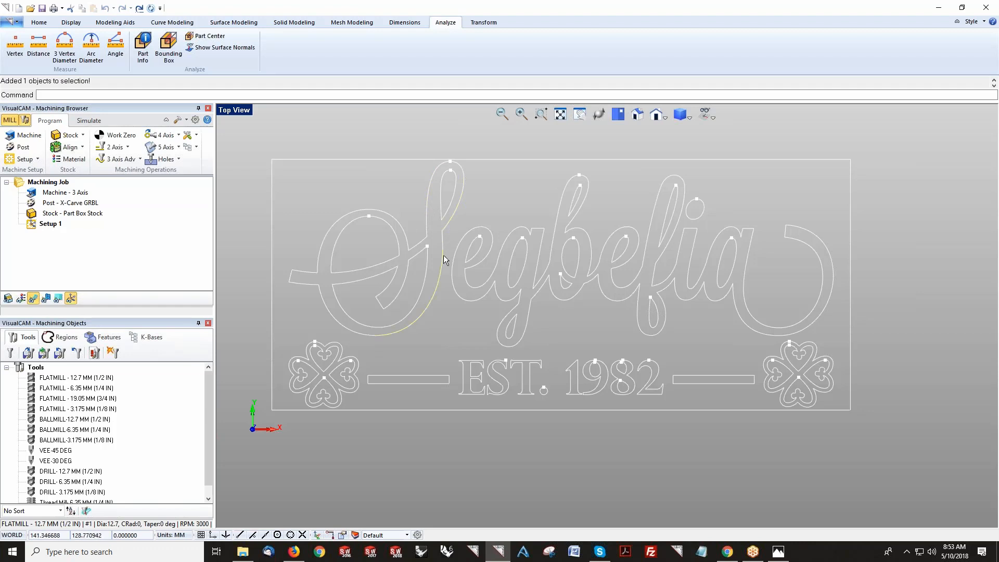
click(445, 283)
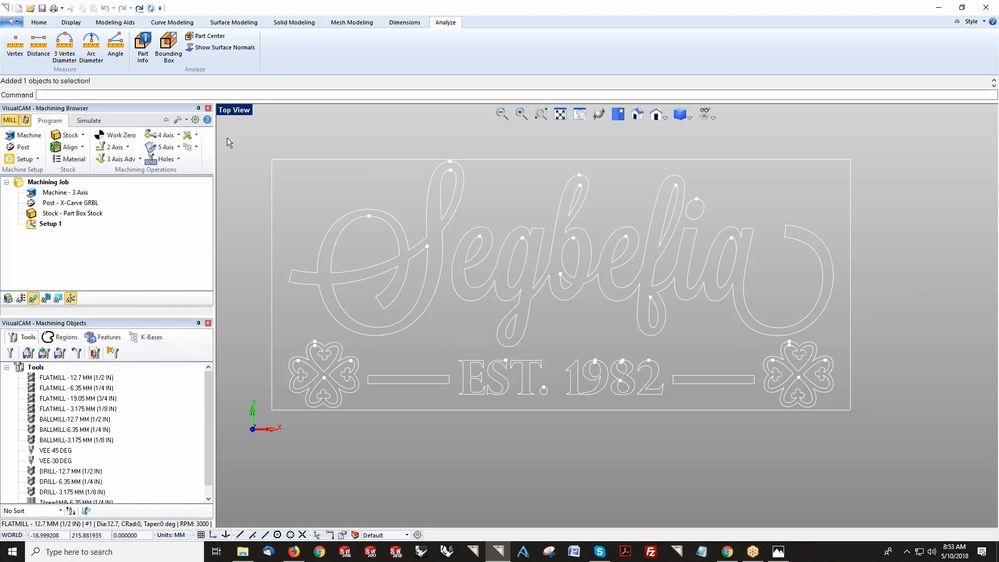
Step: Select all the sign curves and merge them into joined outlines
drag(241, 142, 871, 441)
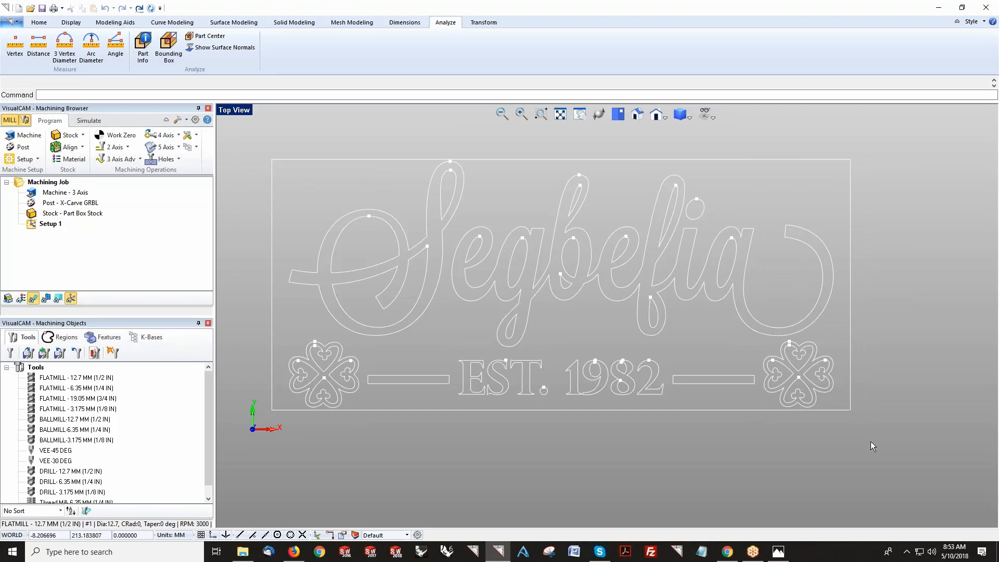
click(171, 22)
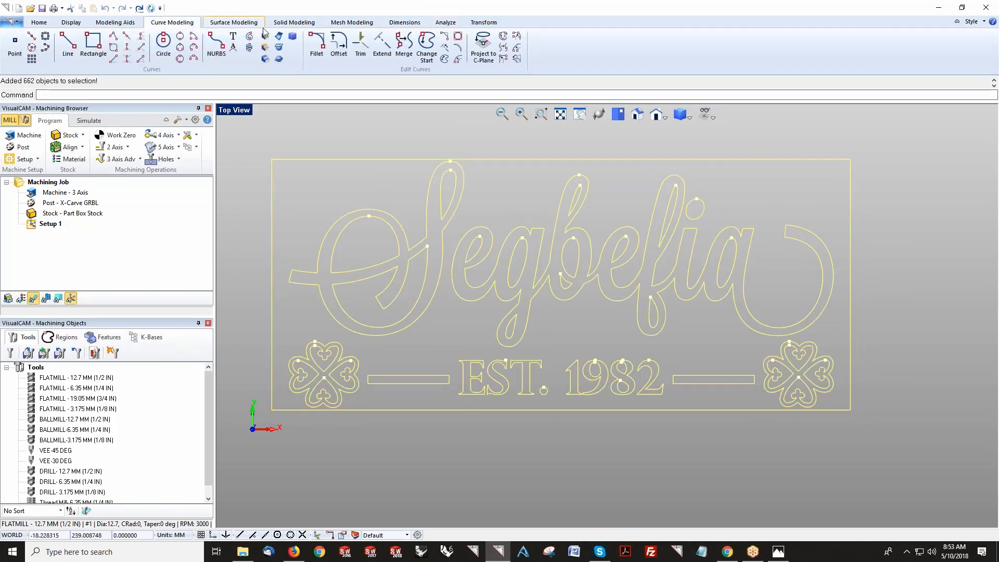
click(404, 44)
right_click(351, 136)
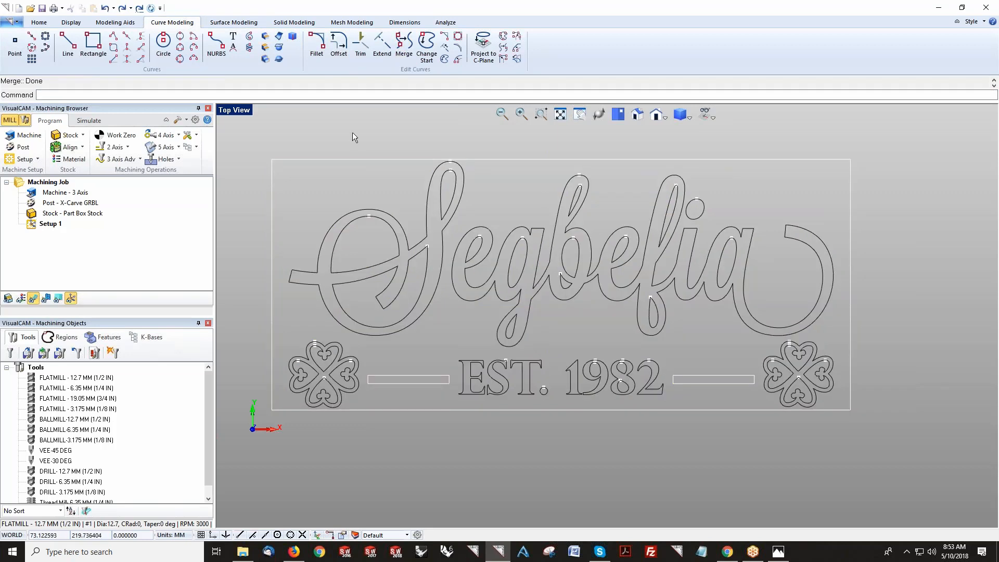
Step: Pick individual letter, number and border curves to check how the merged outlines are joined
click(389, 217)
click(464, 244)
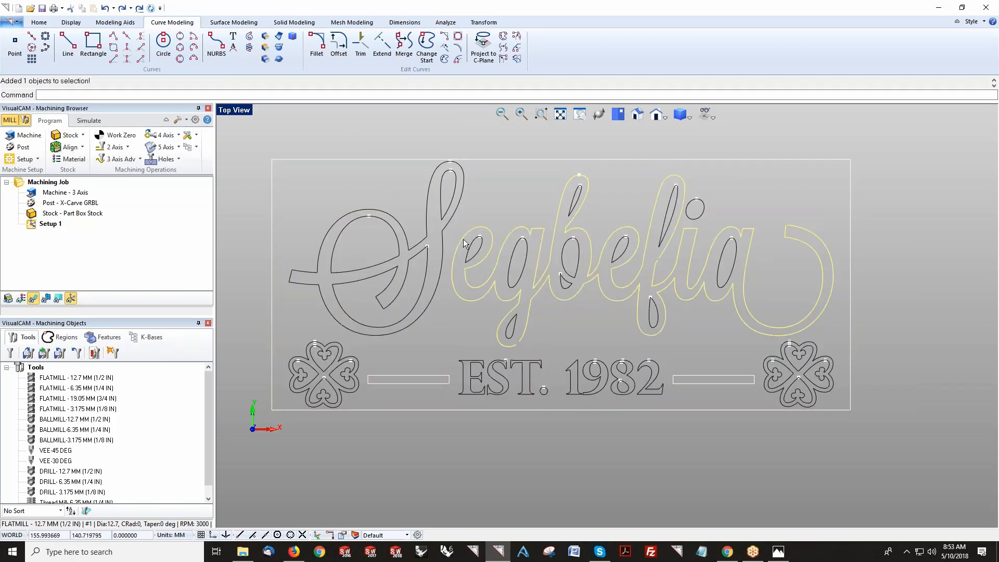
click(502, 206)
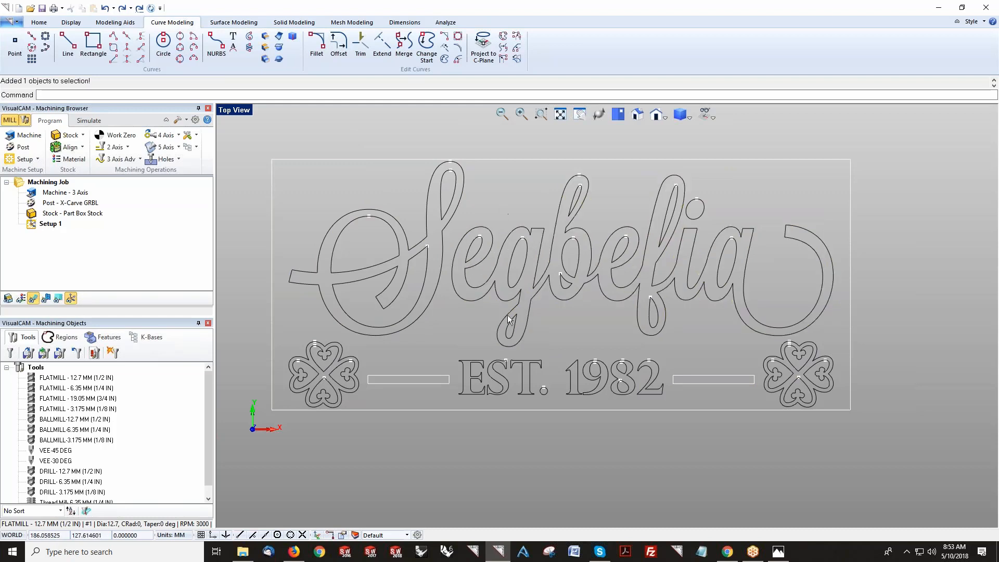
click(475, 359)
click(505, 367)
click(521, 371)
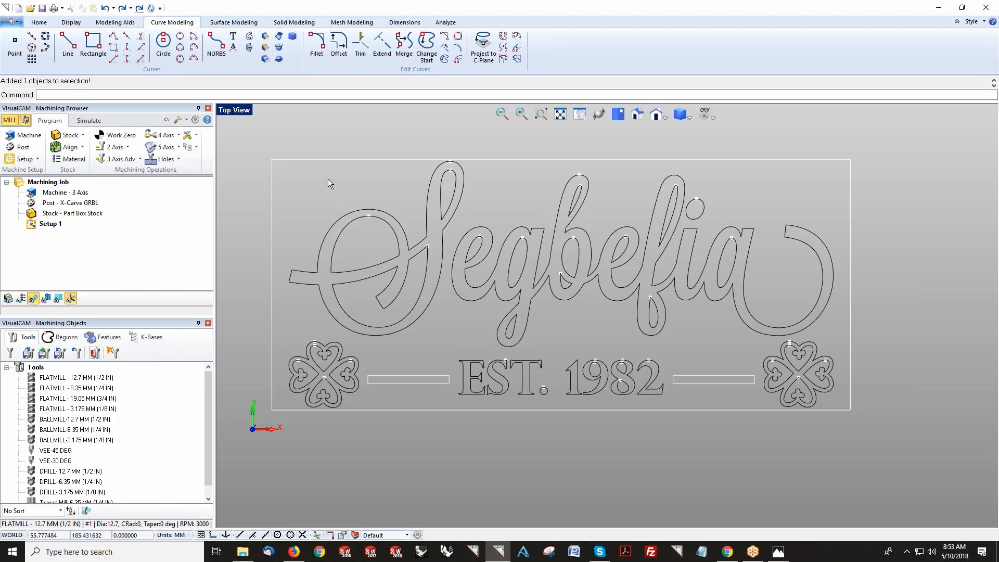
click(396, 160)
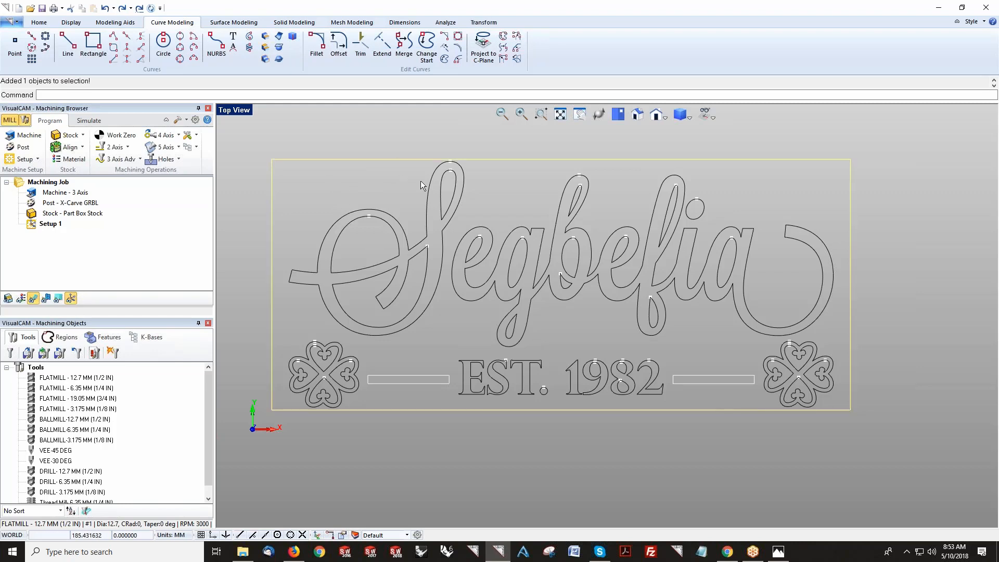
click(429, 186)
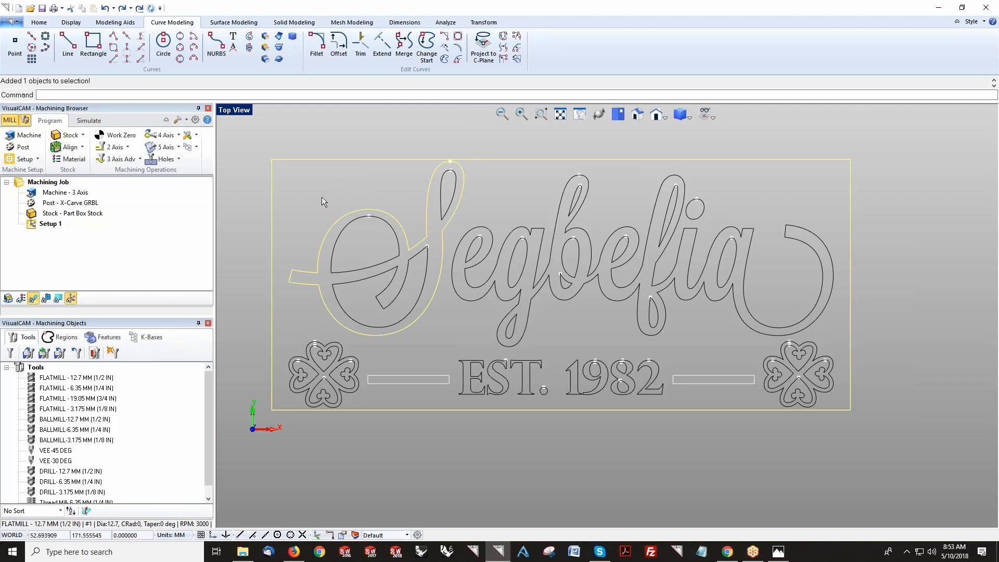
click(449, 339)
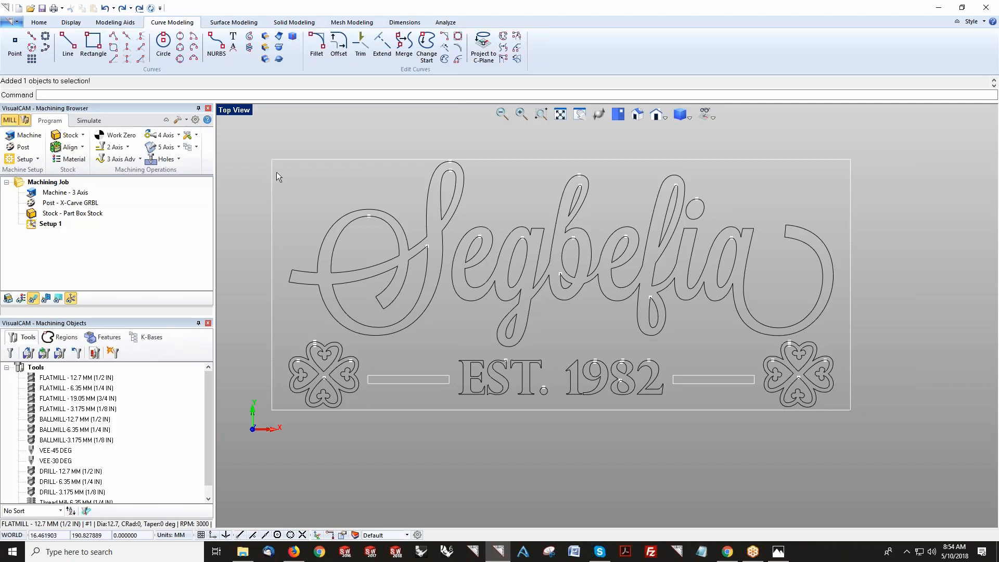
Step: Open the online help and review which 2½ axis machining features each configuration offers
click(128, 148)
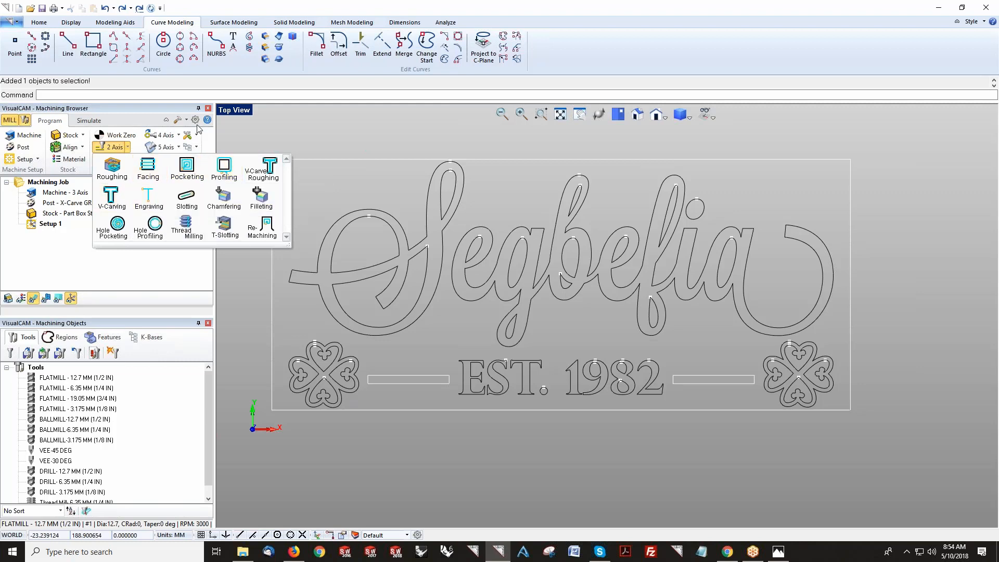
key(F1)
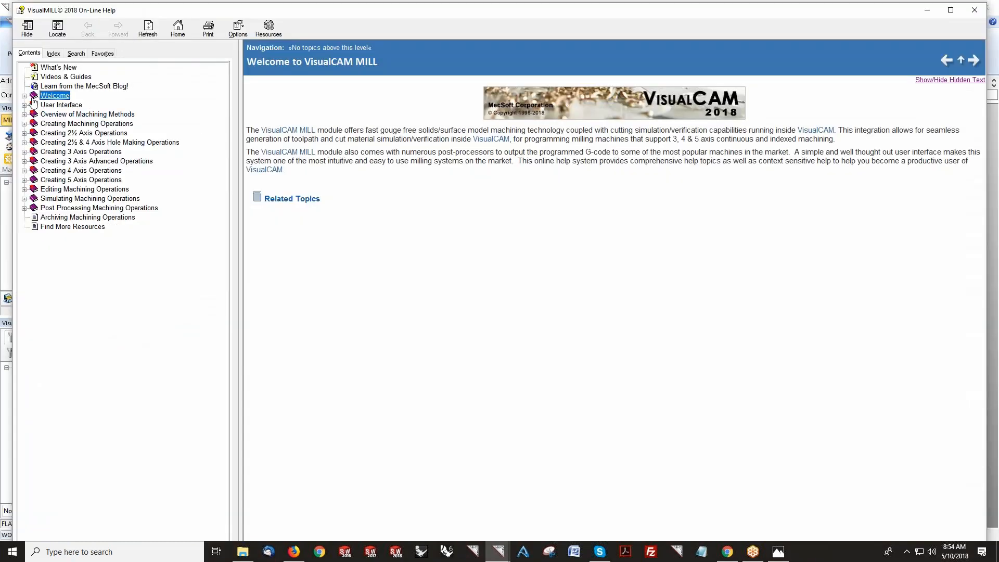
click(52, 96)
click(57, 114)
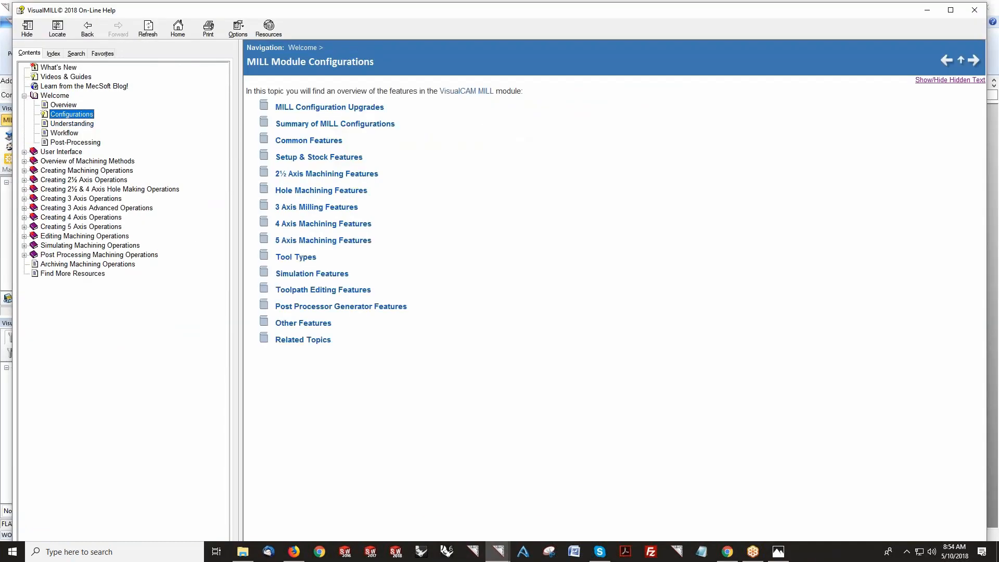
click(282, 175)
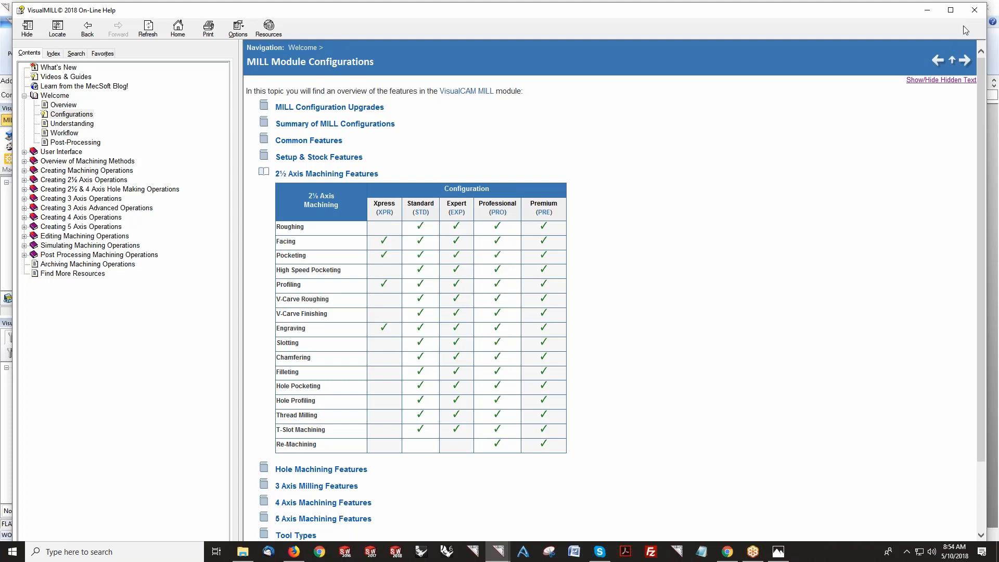
click(975, 10)
Step: Start a 2½ axis Pocketing operation and pick the outer outlines of the lettering, EST. 1982, dashes and clovers as part regions
click(127, 147)
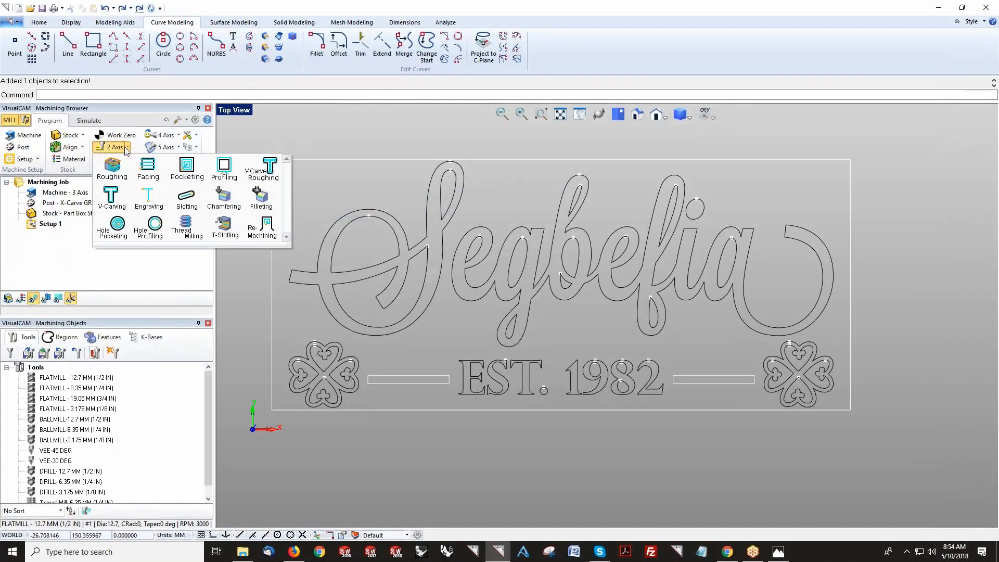
click(187, 167)
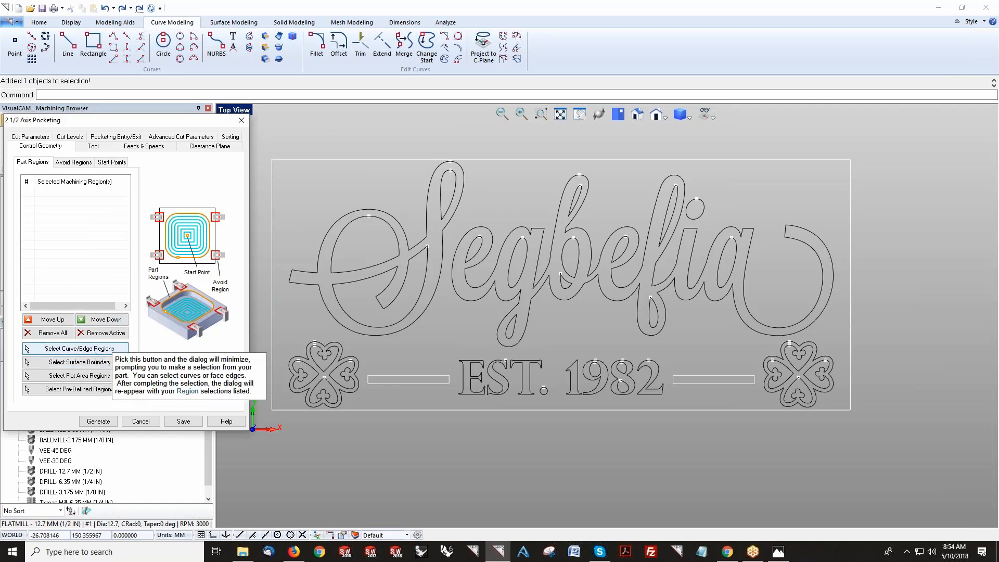
click(76, 348)
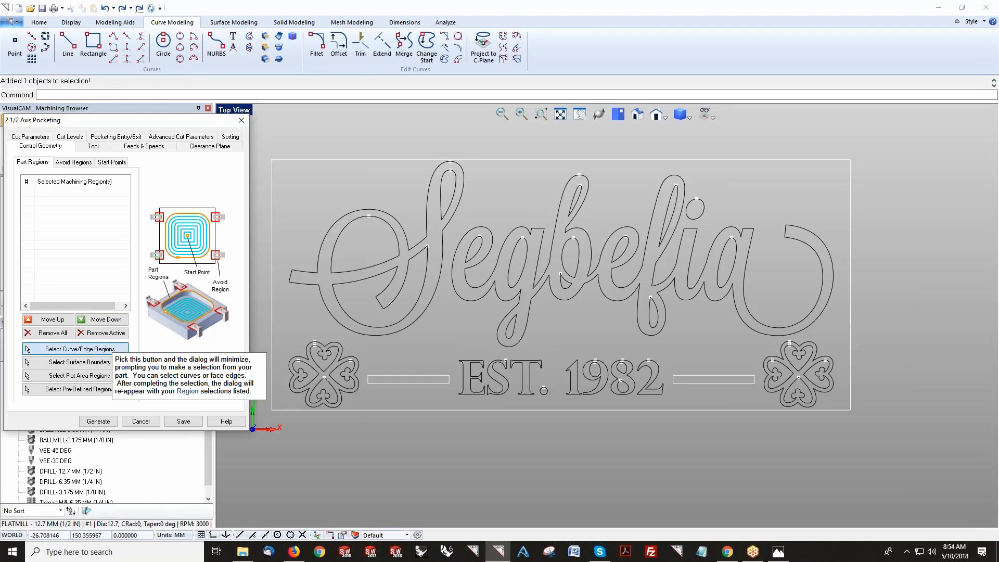
click(348, 213)
click(467, 235)
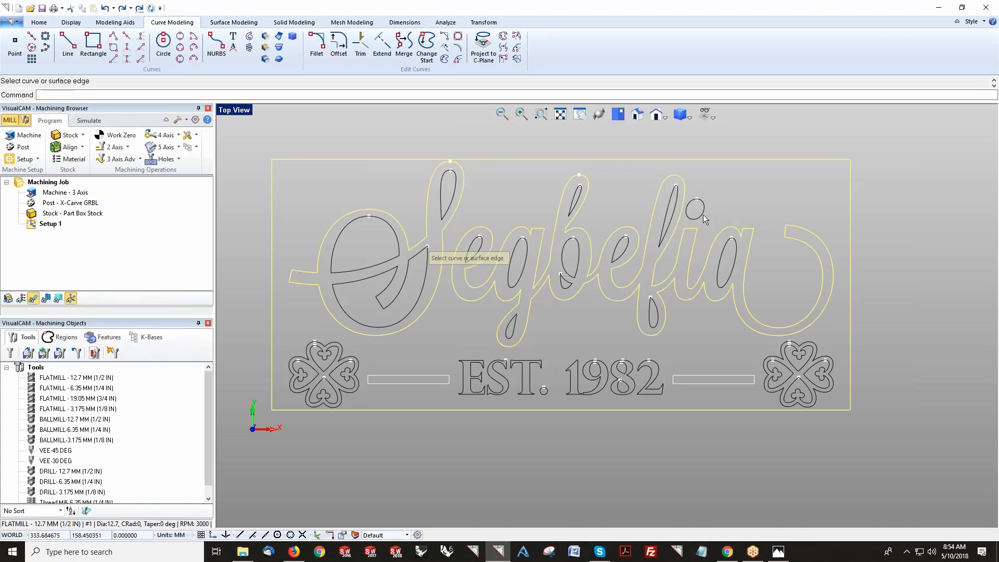
click(356, 357)
click(462, 360)
click(499, 361)
click(516, 361)
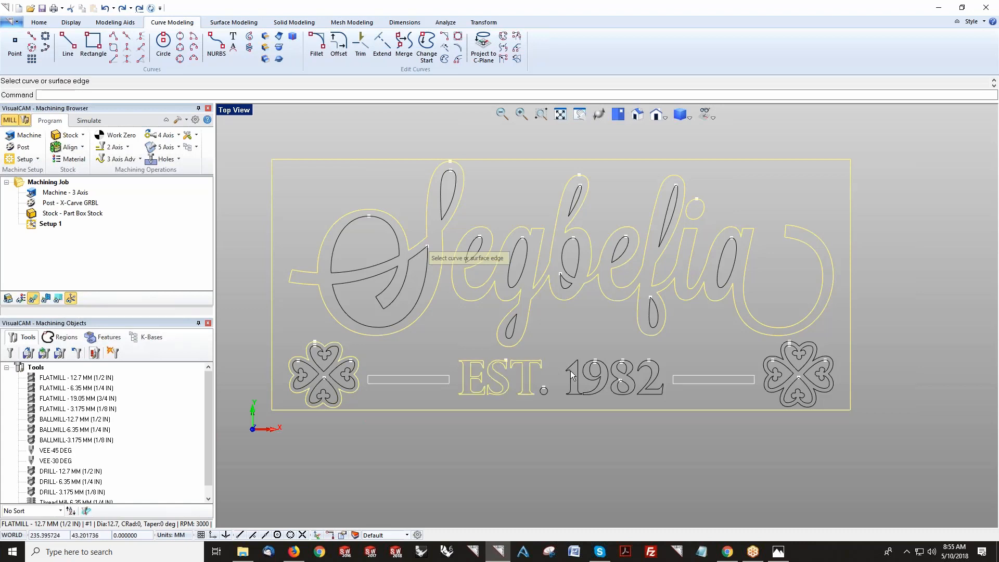
click(586, 396)
click(617, 394)
click(651, 398)
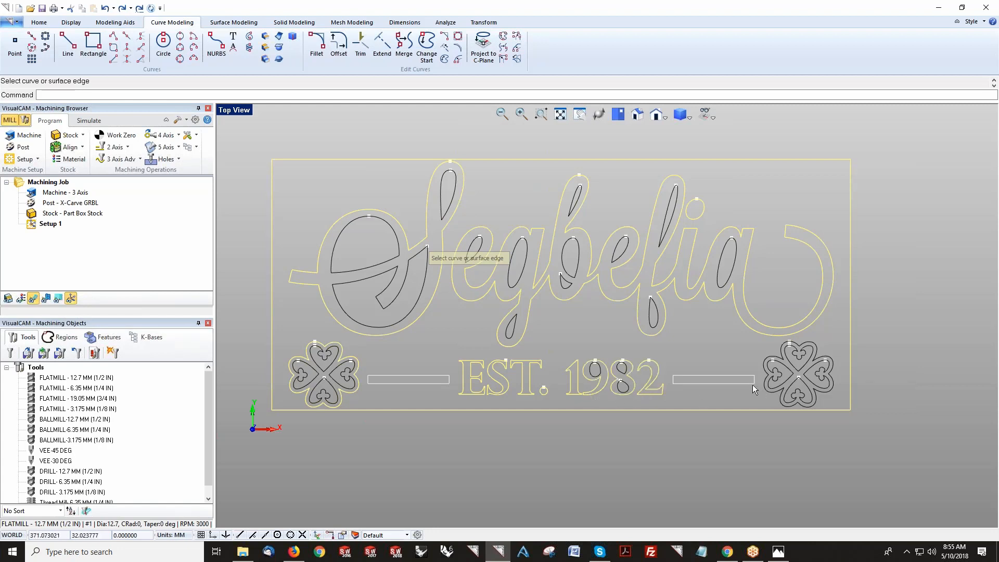
click(444, 384)
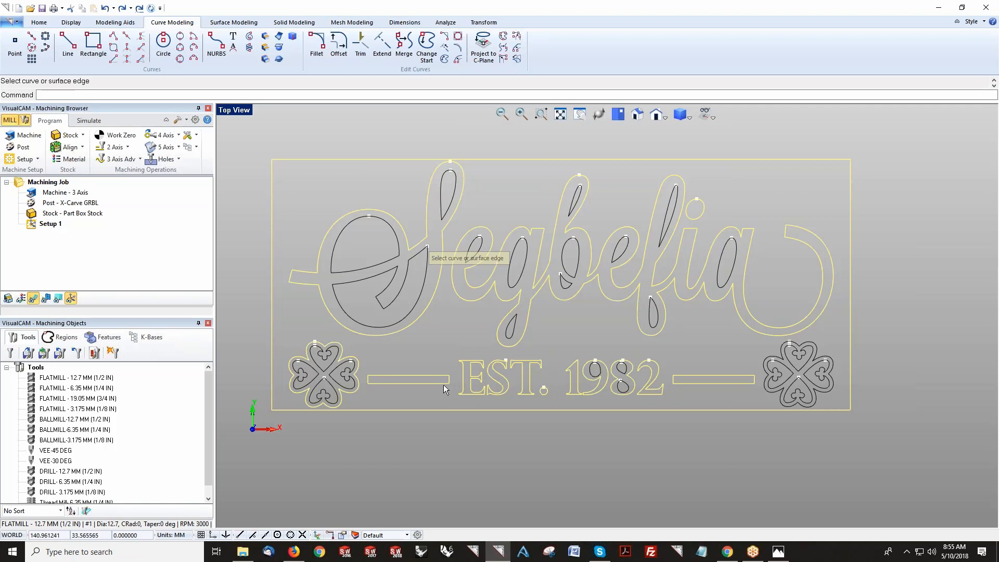
click(769, 396)
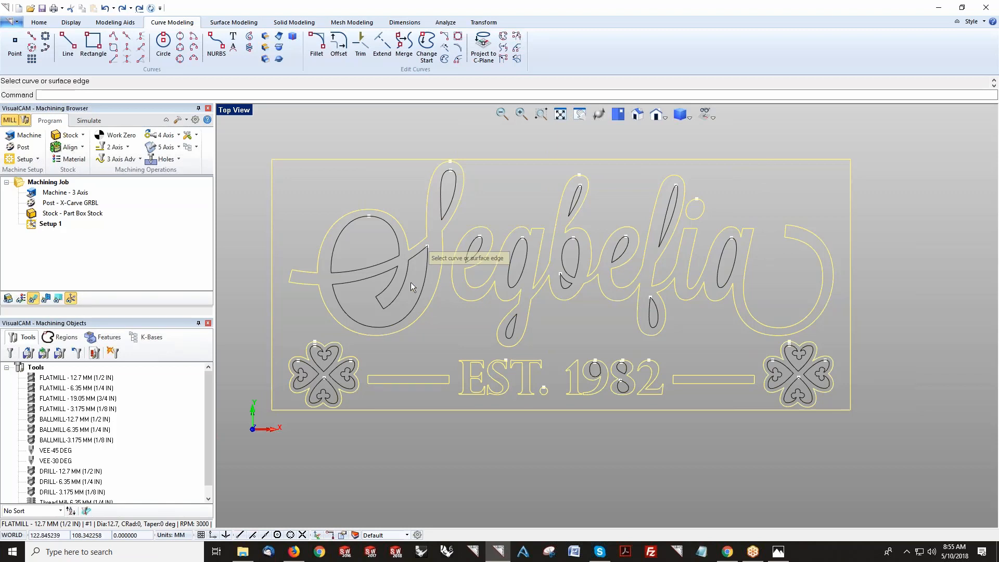
Step: Add the inner outlines of the letters, numbers and clovers to the part regions and finish the selection
click(424, 285)
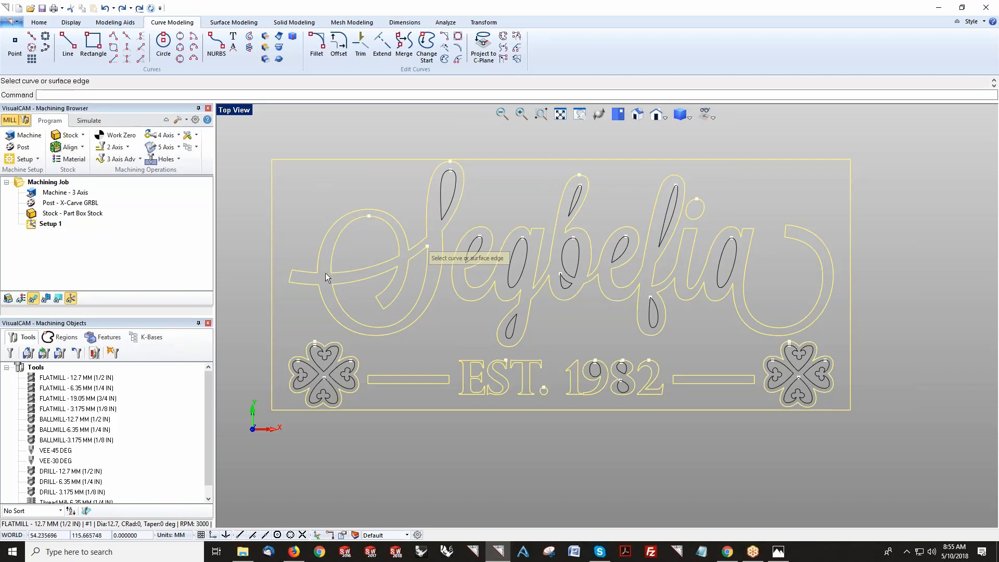
click(457, 192)
drag(516, 276, 516, 276)
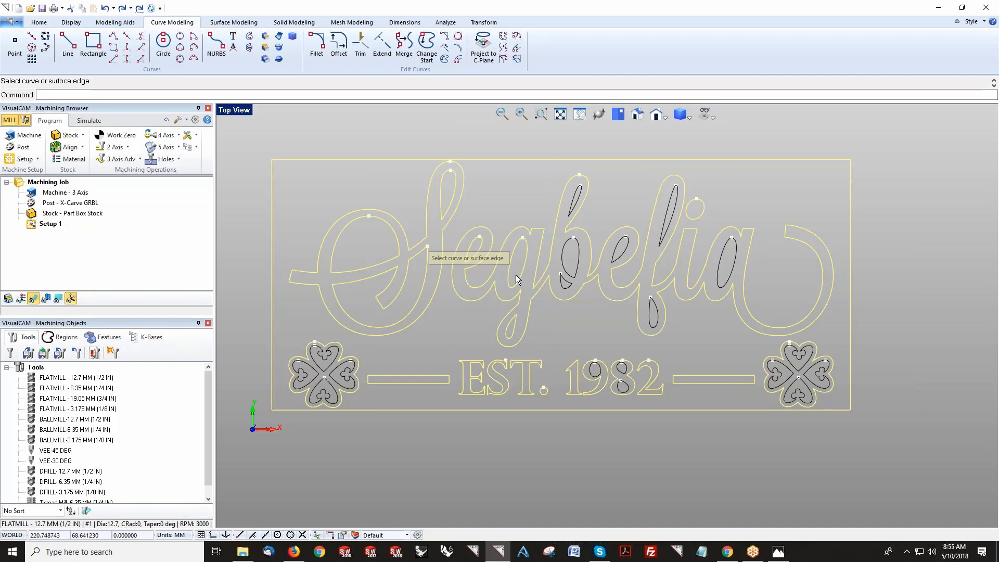
drag(626, 277, 566, 197)
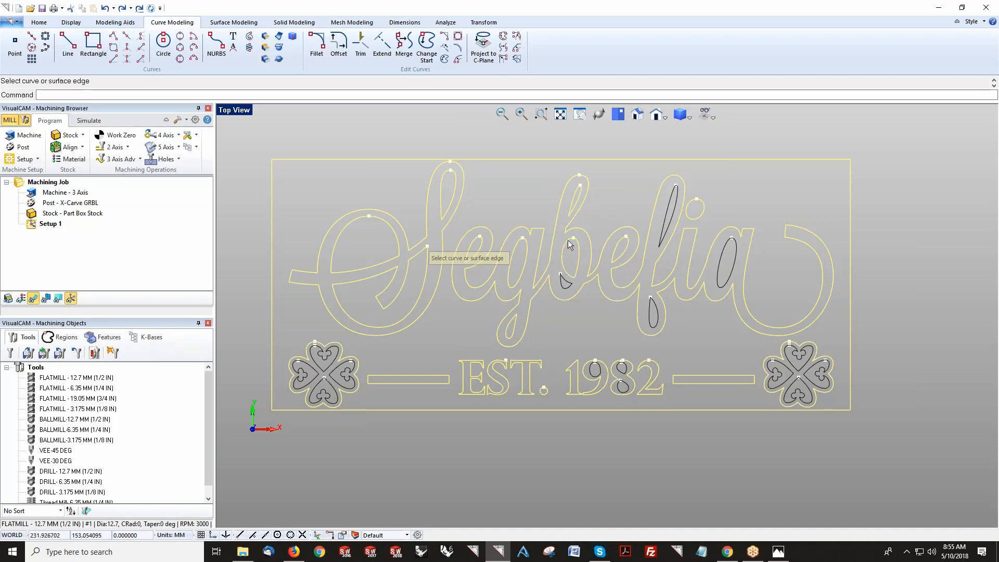
click(569, 289)
click(646, 317)
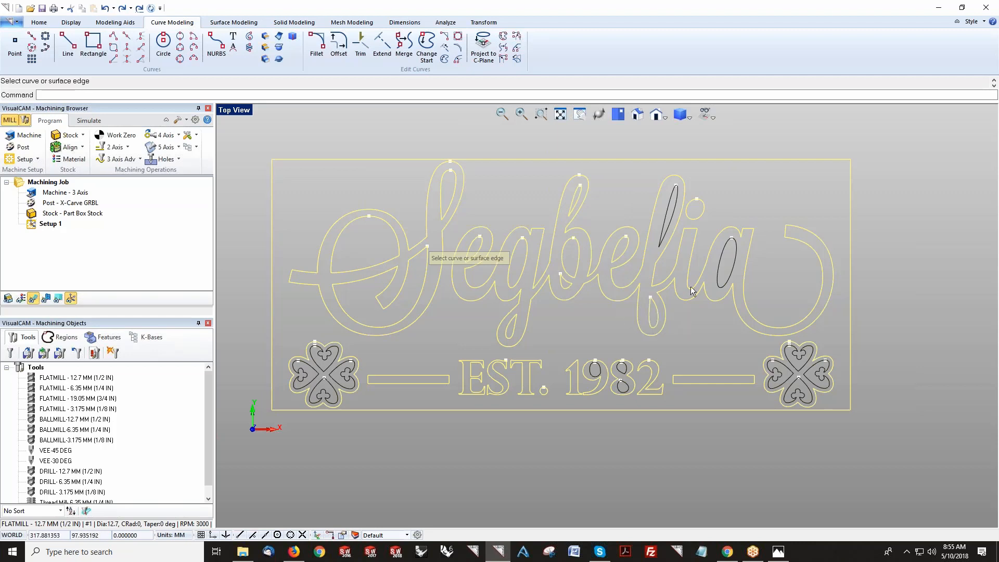
click(728, 249)
drag(652, 176, 652, 179)
click(673, 216)
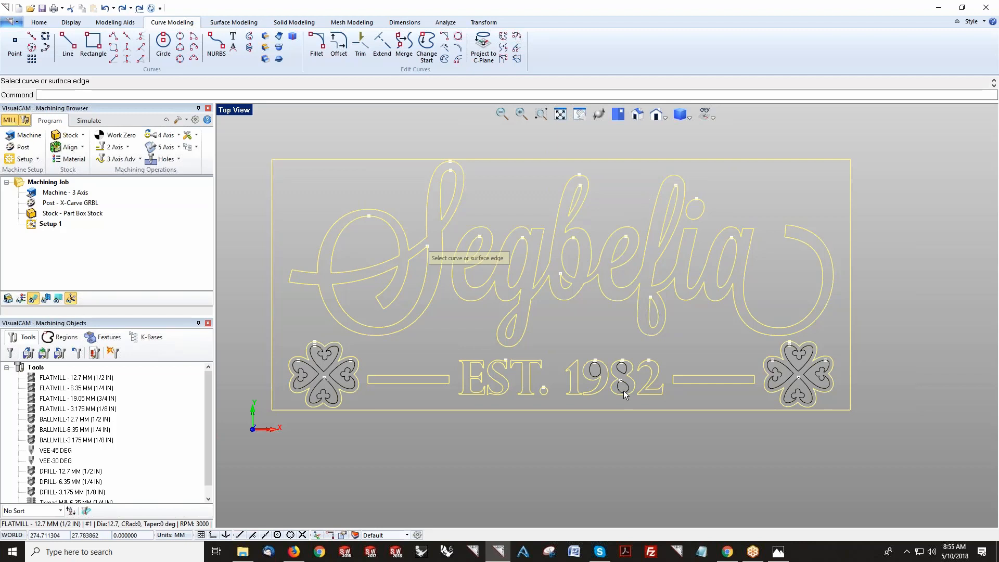
click(796, 378)
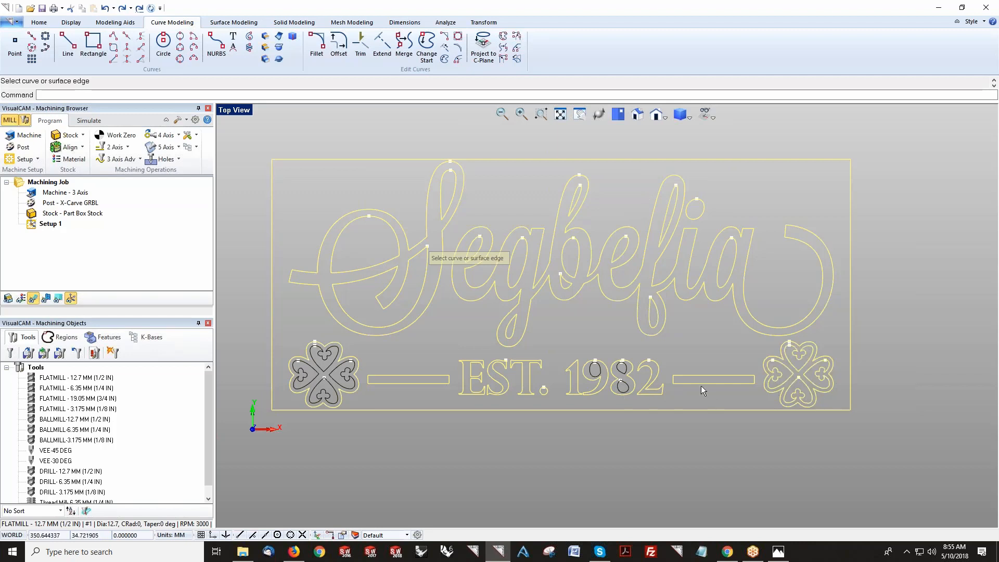
drag(651, 405, 583, 373)
click(295, 366)
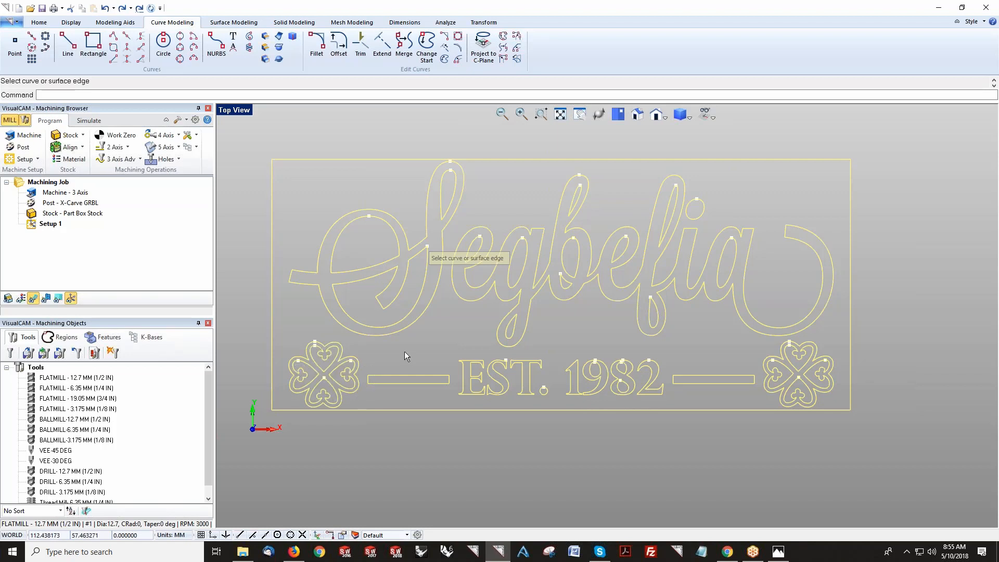
key(Return)
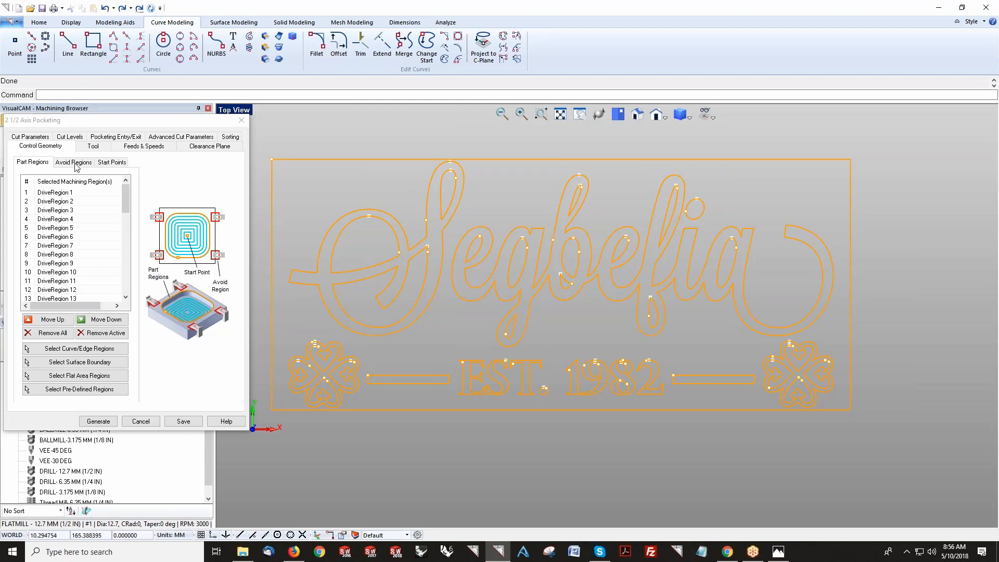
Step: Choose the FLATMILL - 6.35 MM (1/4 IN) as the pocketing tool and open its feeds and speeds
click(92, 146)
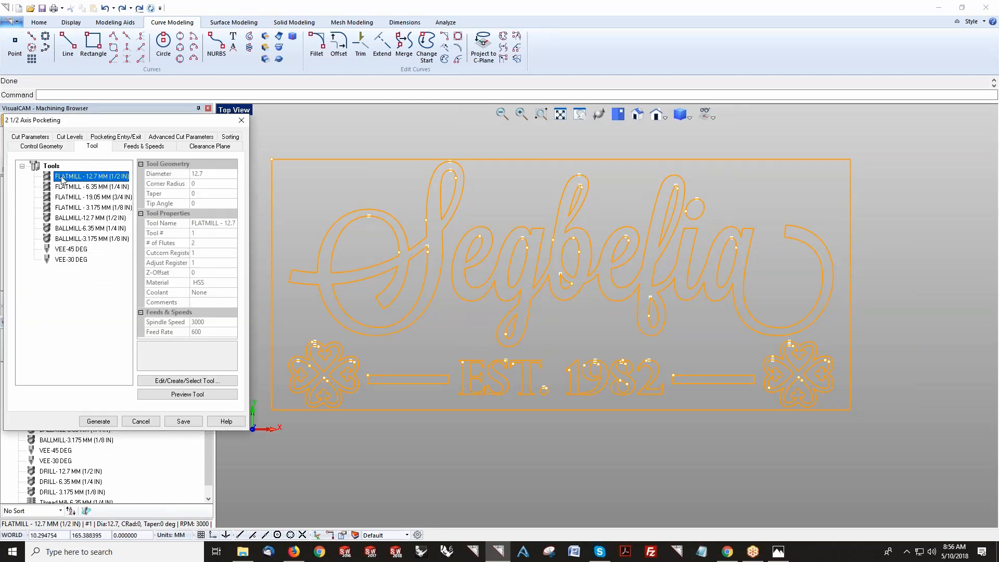
mouse_move(61, 182)
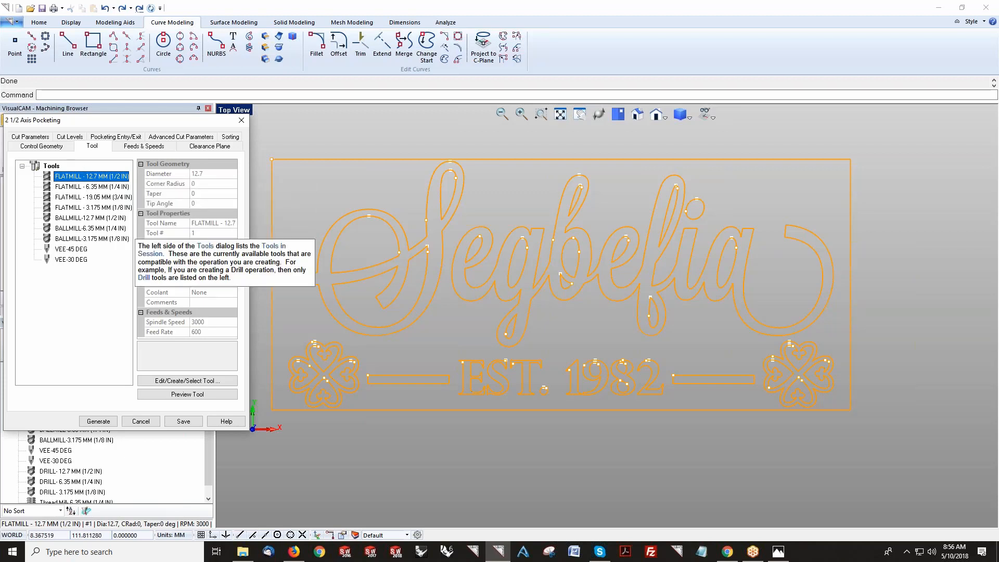
click(174, 382)
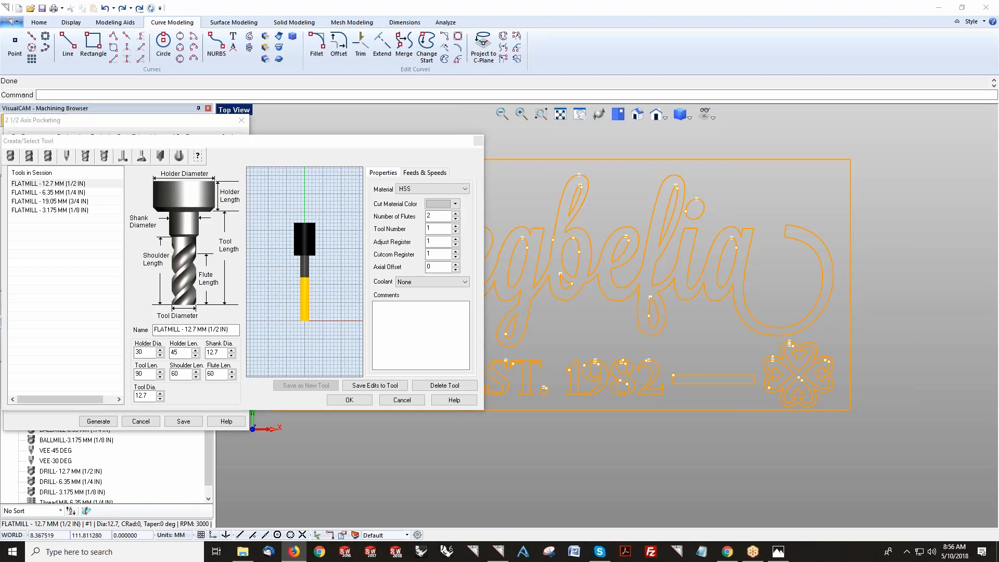
click(58, 195)
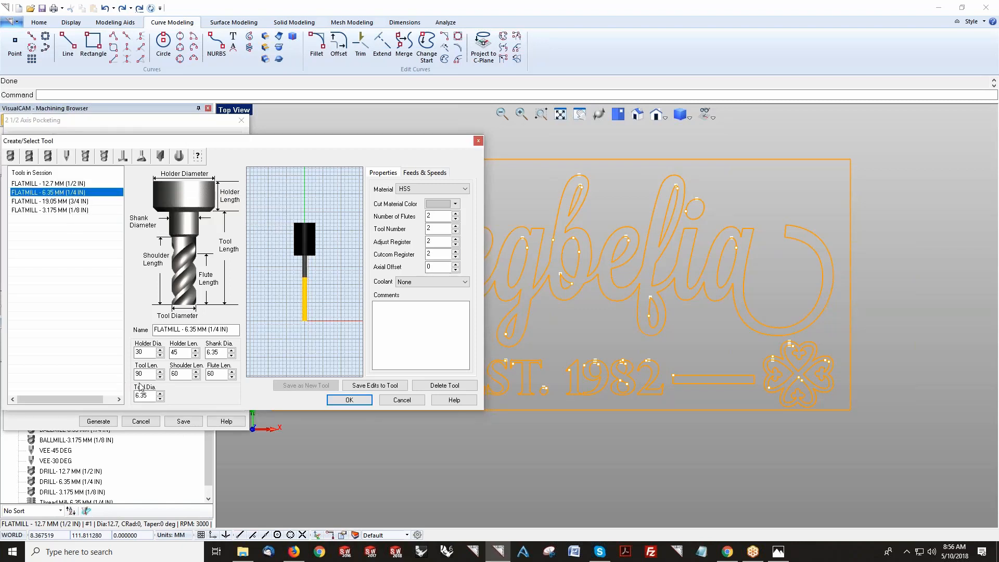
click(349, 401)
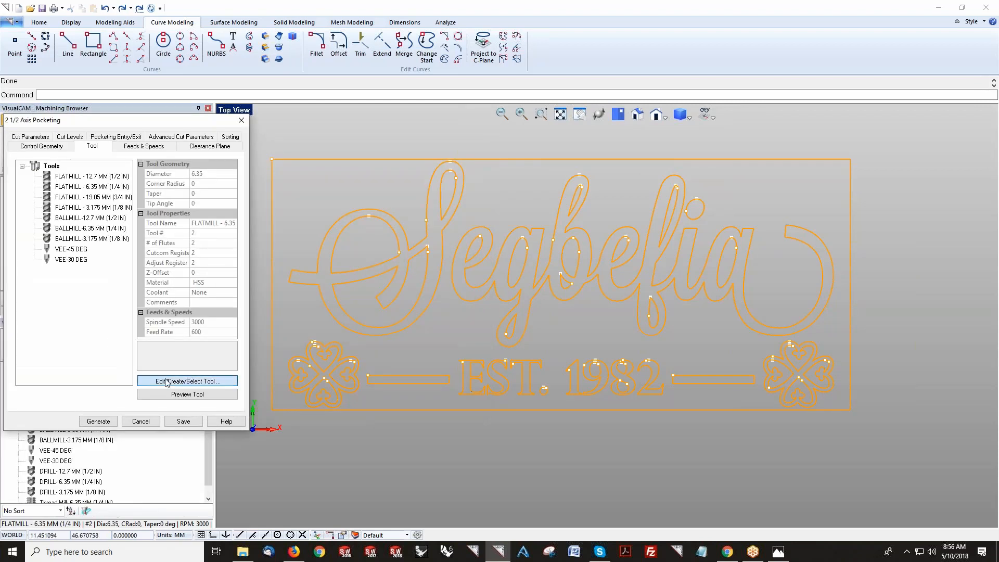
click(167, 381)
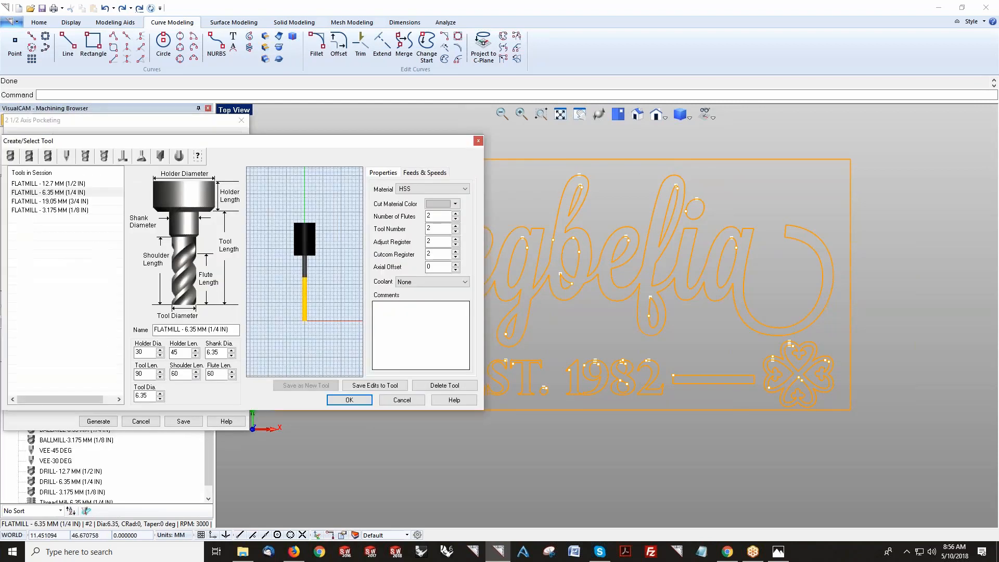
click(349, 400)
click(125, 150)
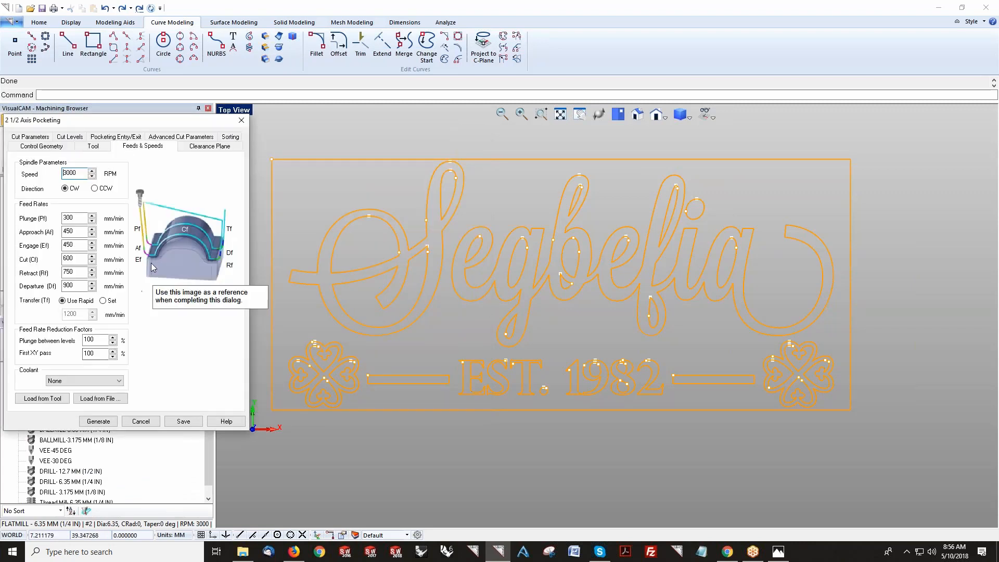
Step: Switch the pocketing cut pattern to Linear, set the remaining stock to 0 and enable the cleanup pass
click(224, 148)
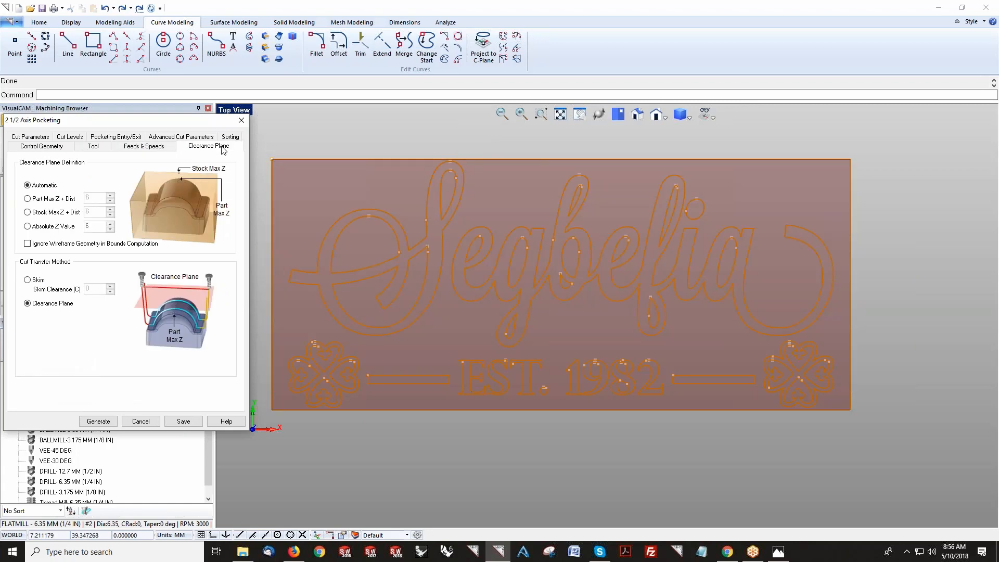
click(46, 138)
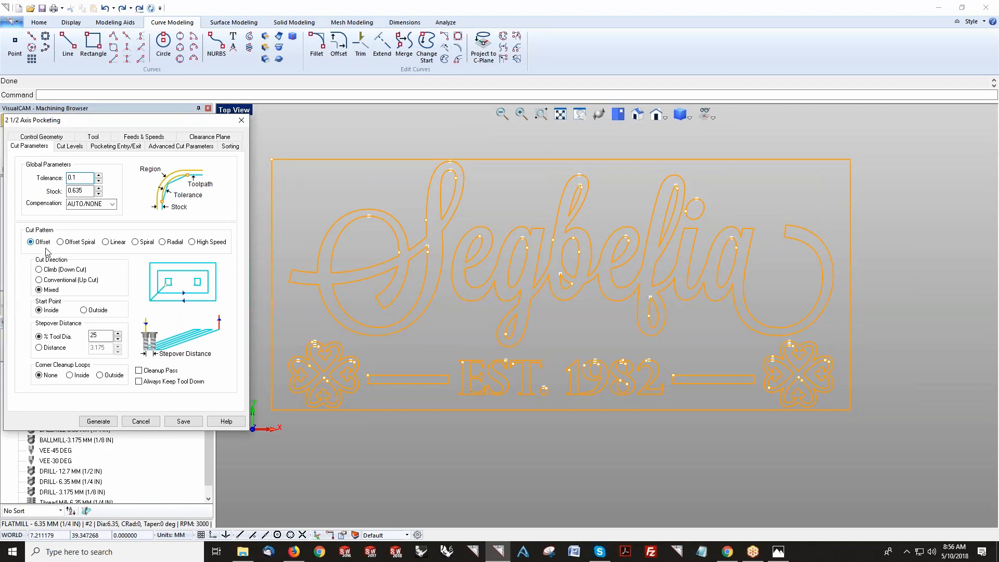
click(120, 245)
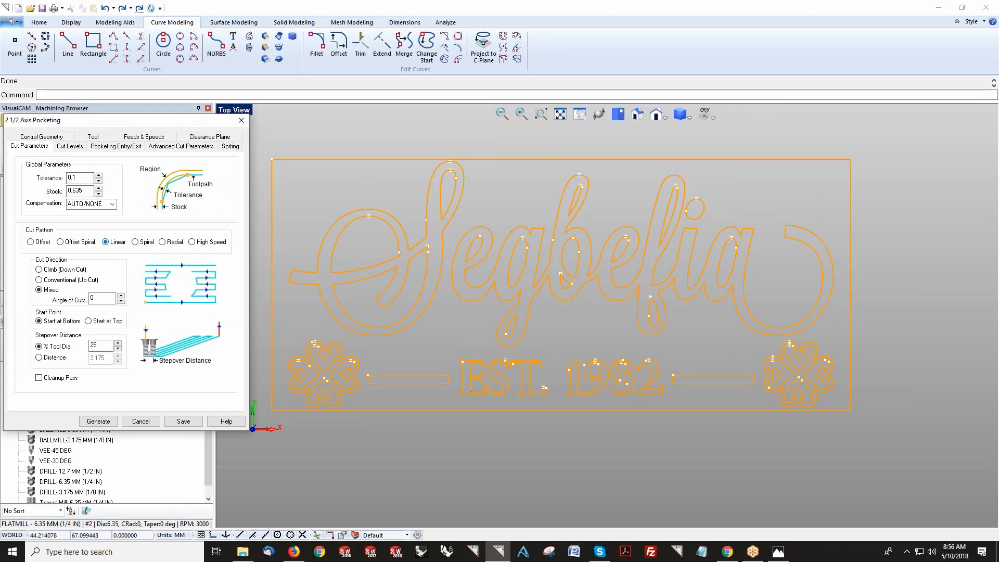
double_click(78, 190)
text(0)
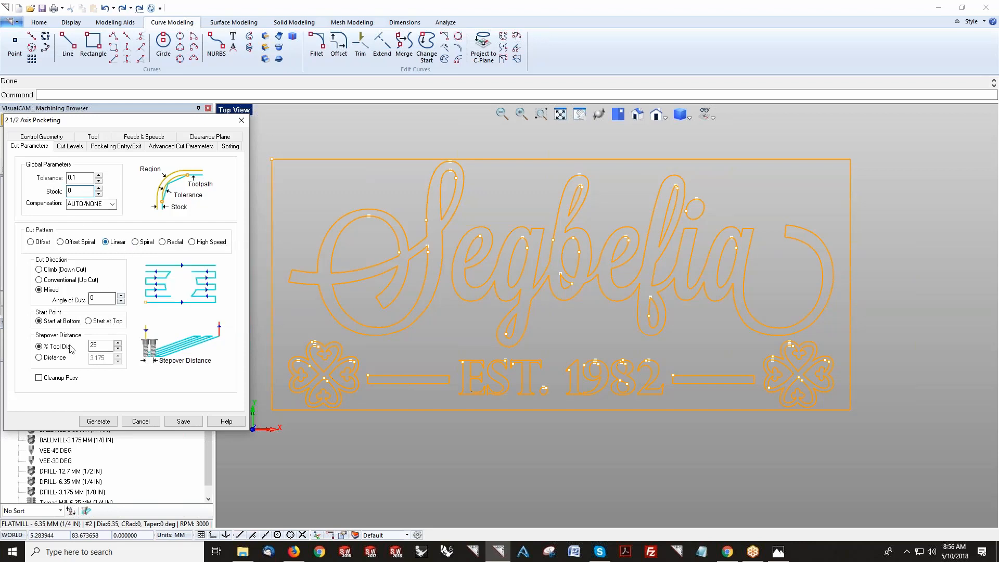
click(58, 380)
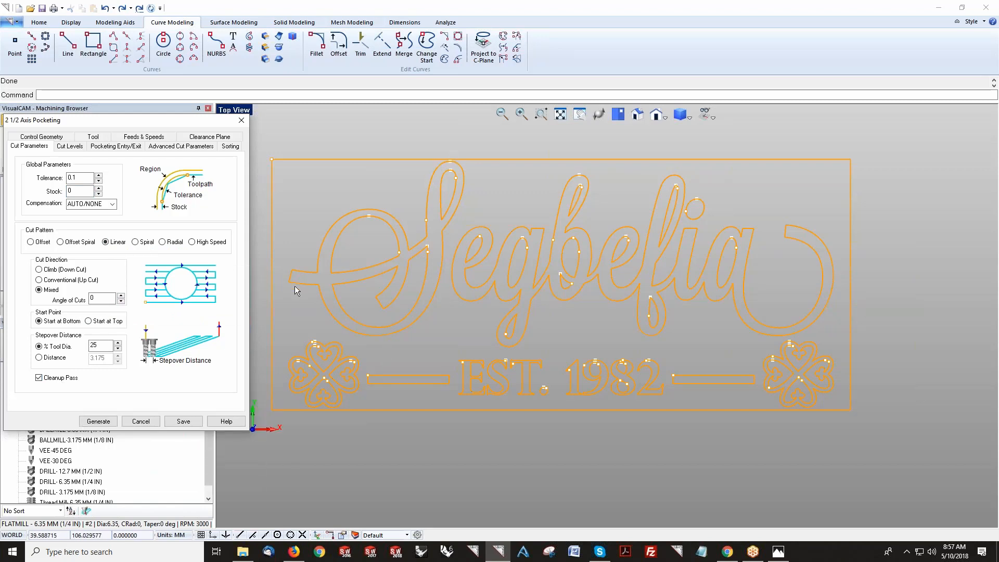
Step: Set the pocketing cut tolerance to 0.01
click(73, 180)
mouse_move(80, 194)
text(0)
double_click(77, 190)
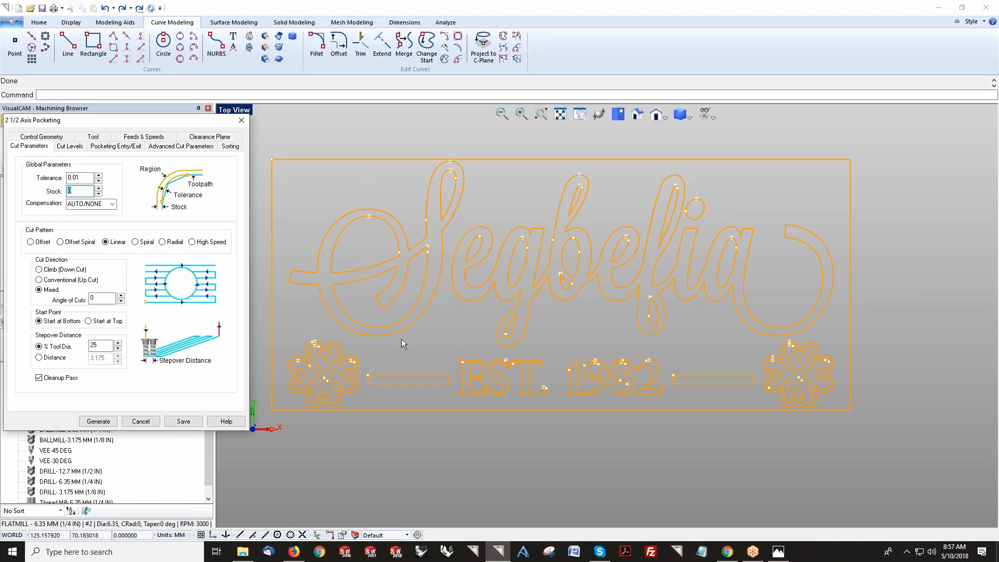
click(89, 191)
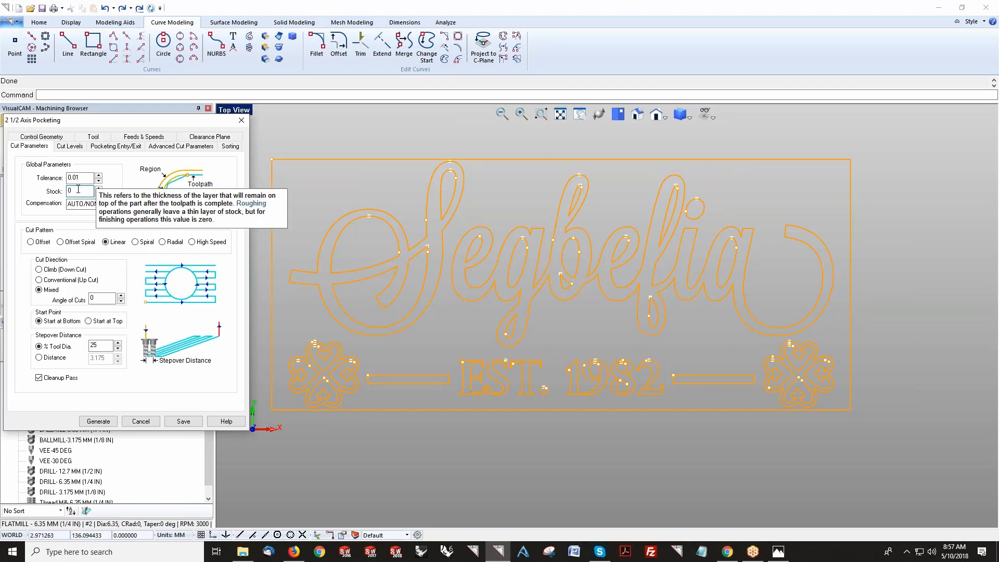
Step: Set the total cut depth to 4 and the rough depth per cut to 2
click(73, 146)
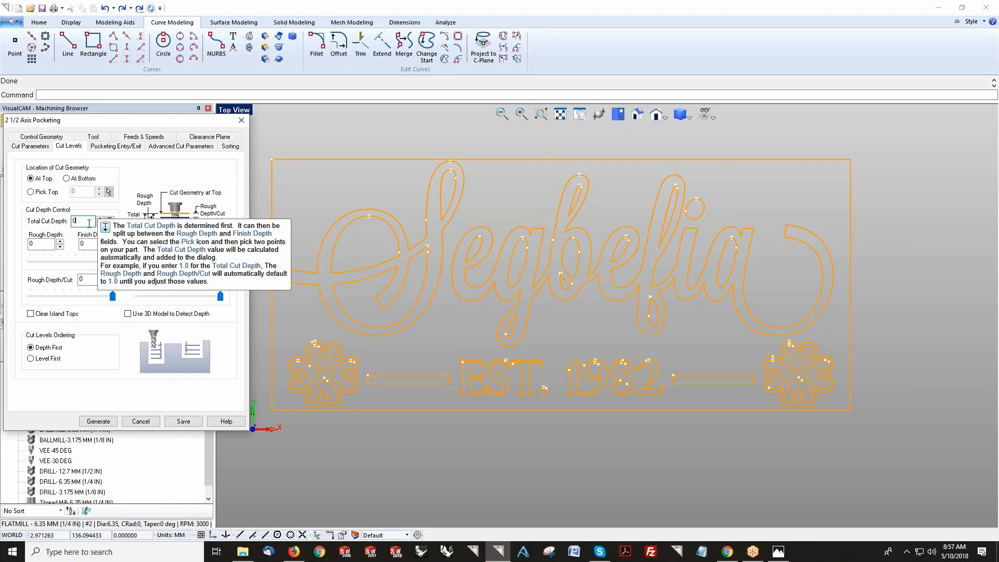
text(4)
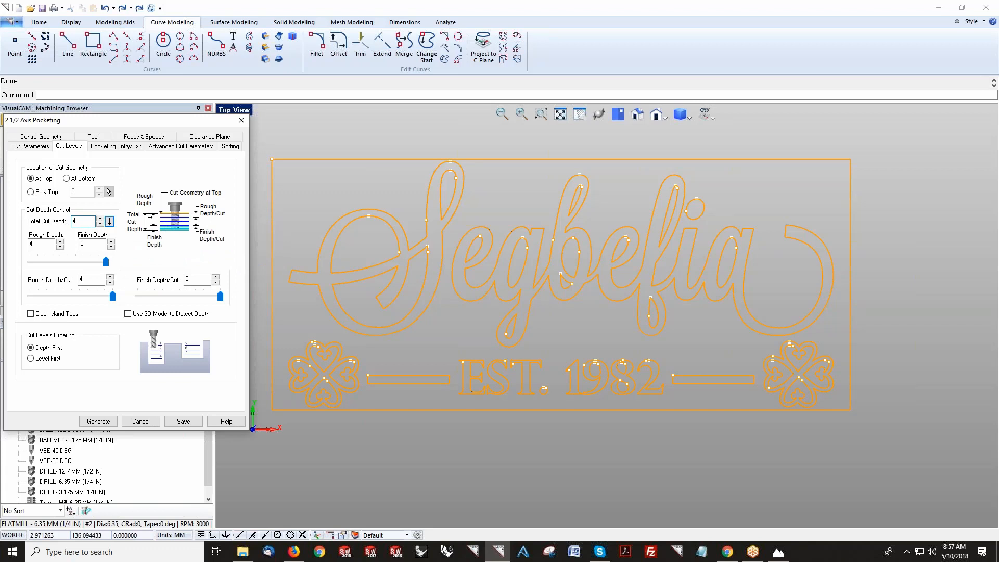
drag(90, 280, 66, 280)
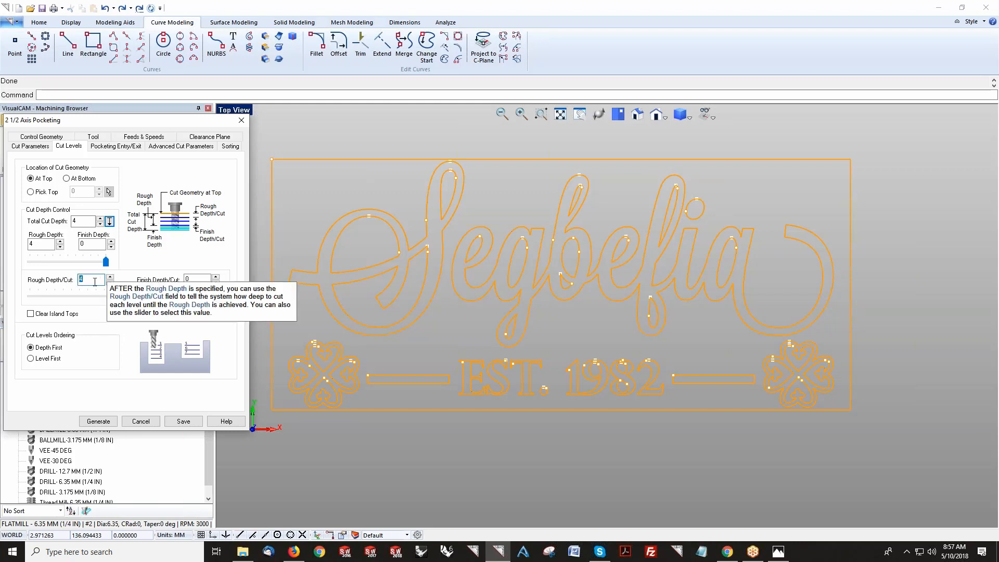
text(2)
key(Tab)
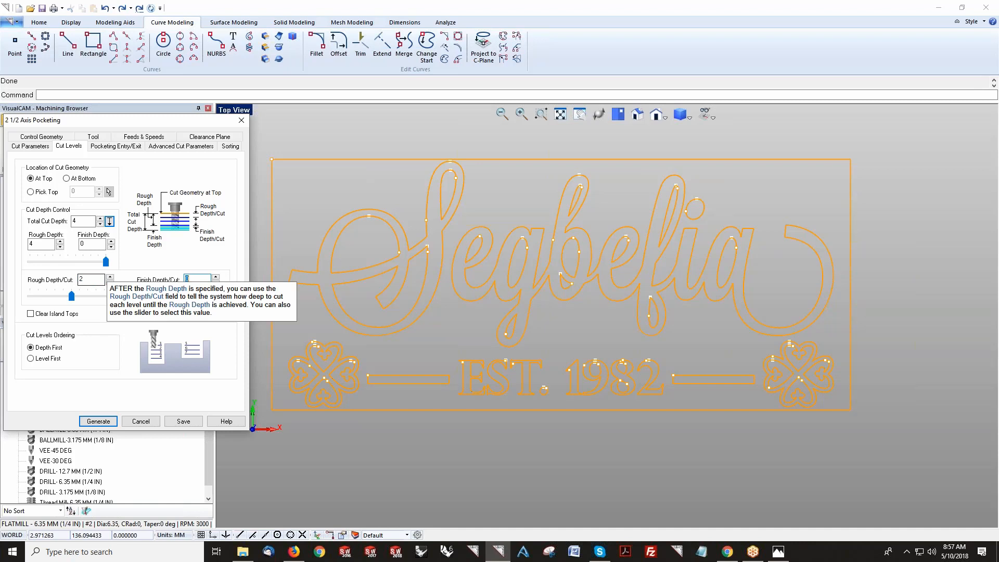
Step: Set the engage height to 2 and apply entry/exit motions at all cut levels
click(125, 148)
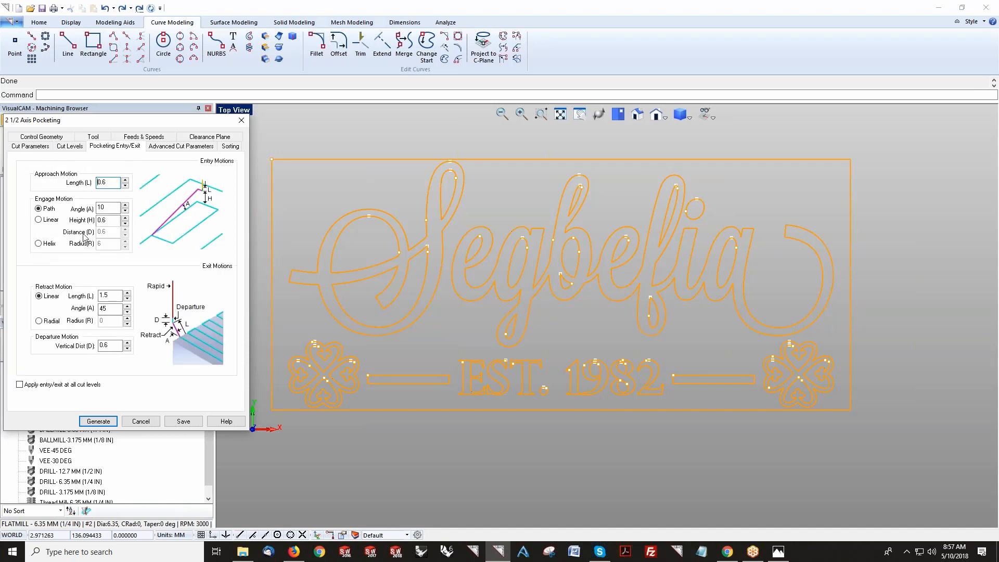
click(106, 220)
Step: Set the arc fitting tolerance to 0.02 and save the pocketing operation to generate its toolpath
click(181, 147)
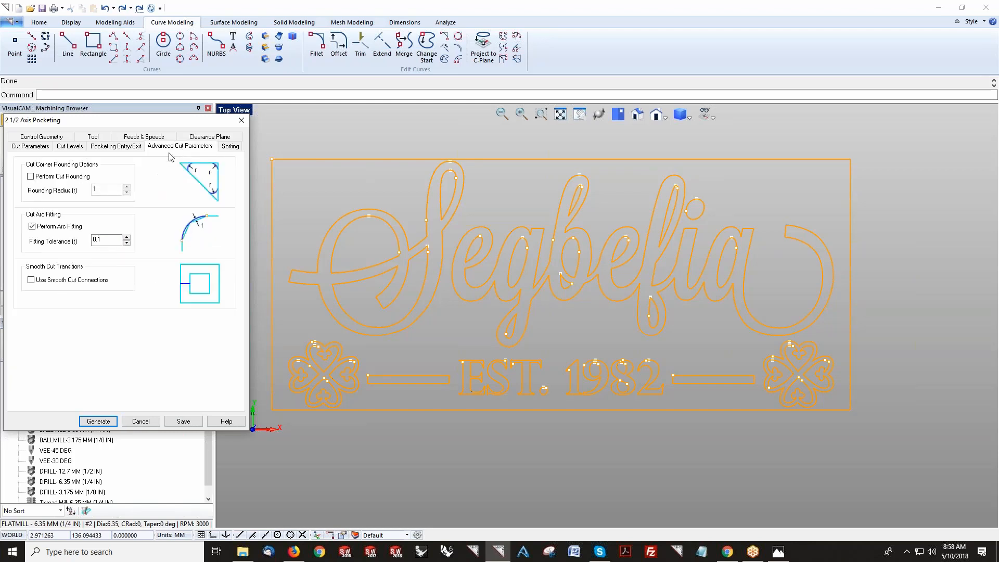
click(100, 241)
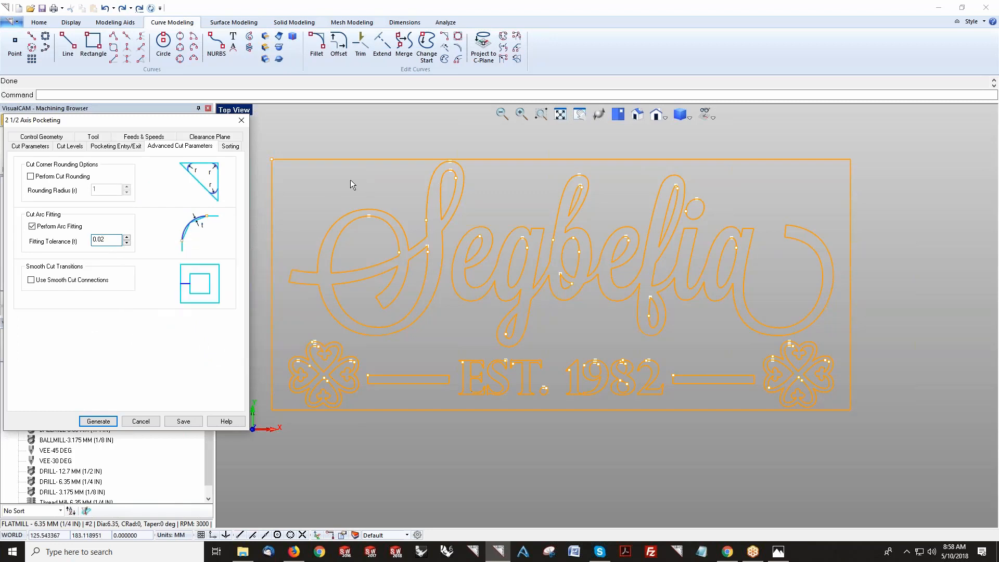
click(232, 147)
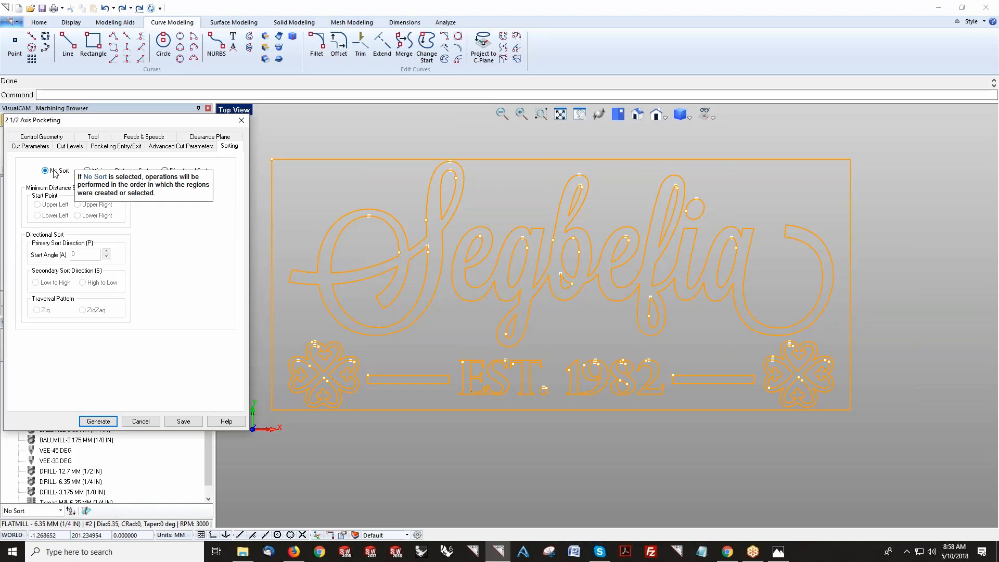
click(173, 148)
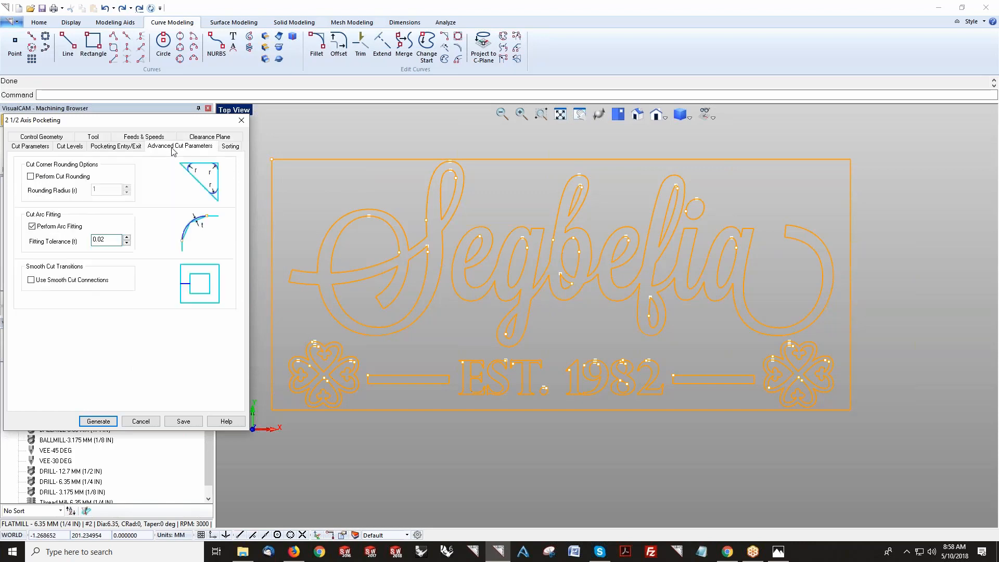
click(183, 422)
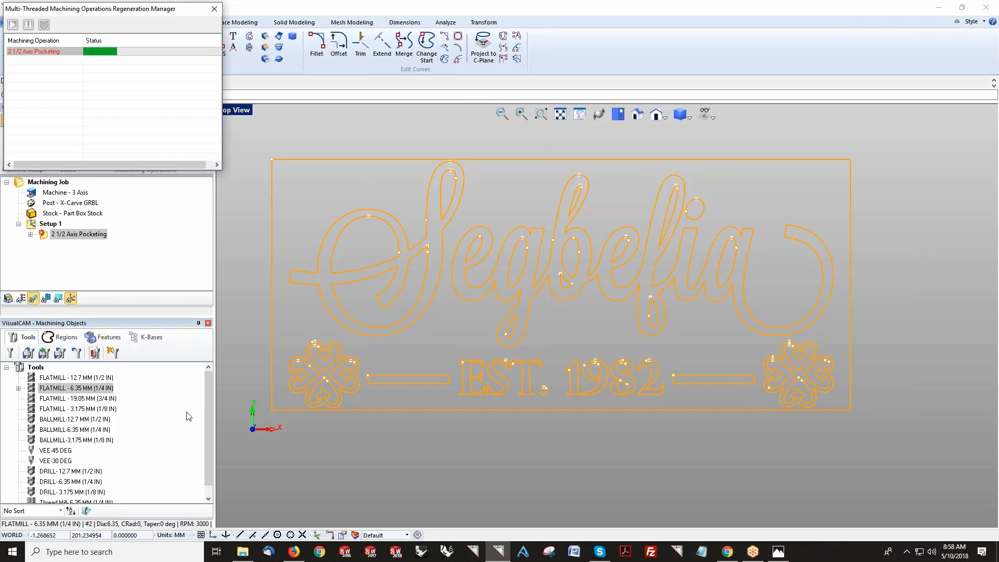
drag(163, 14, 427, 15)
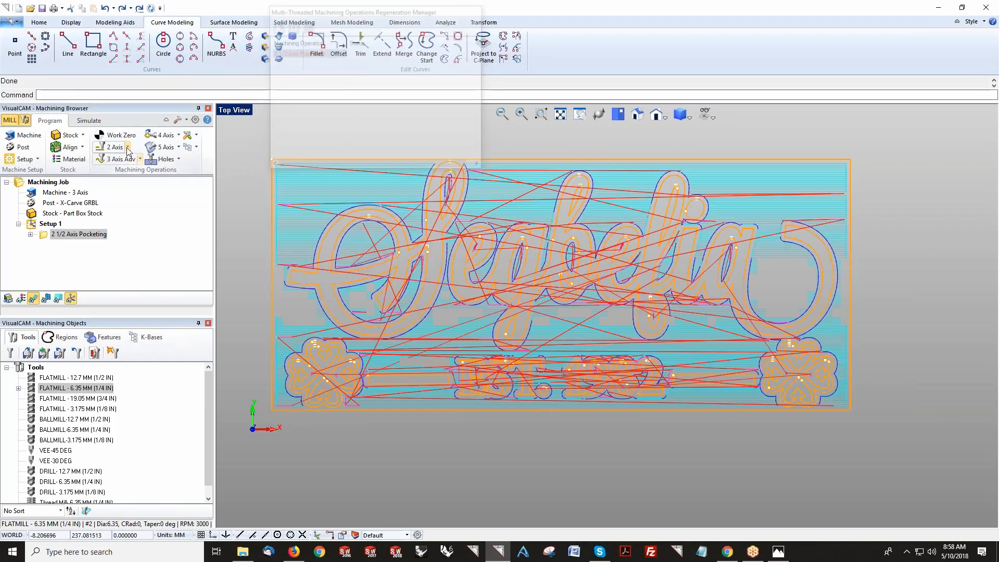
click(127, 147)
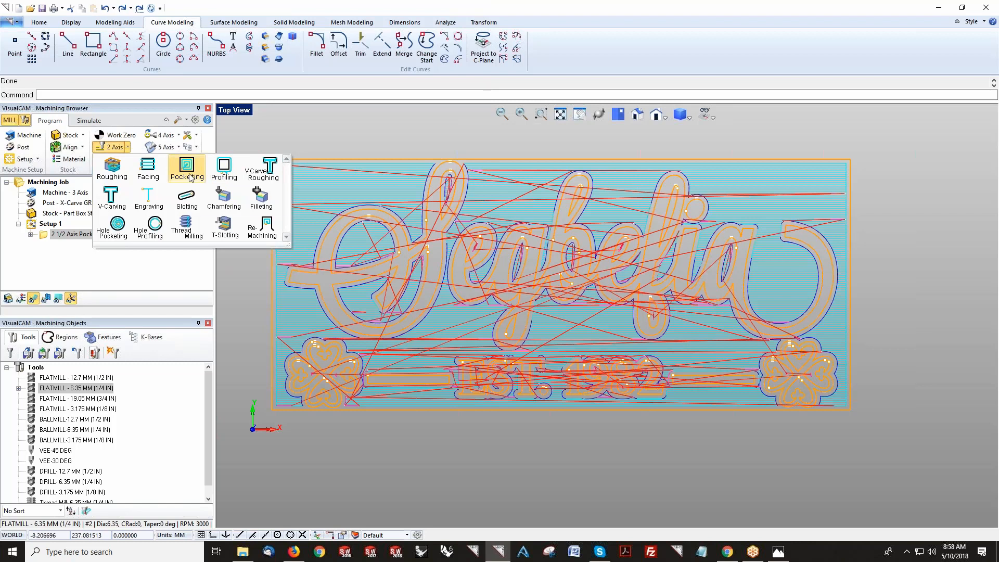
click(45, 235)
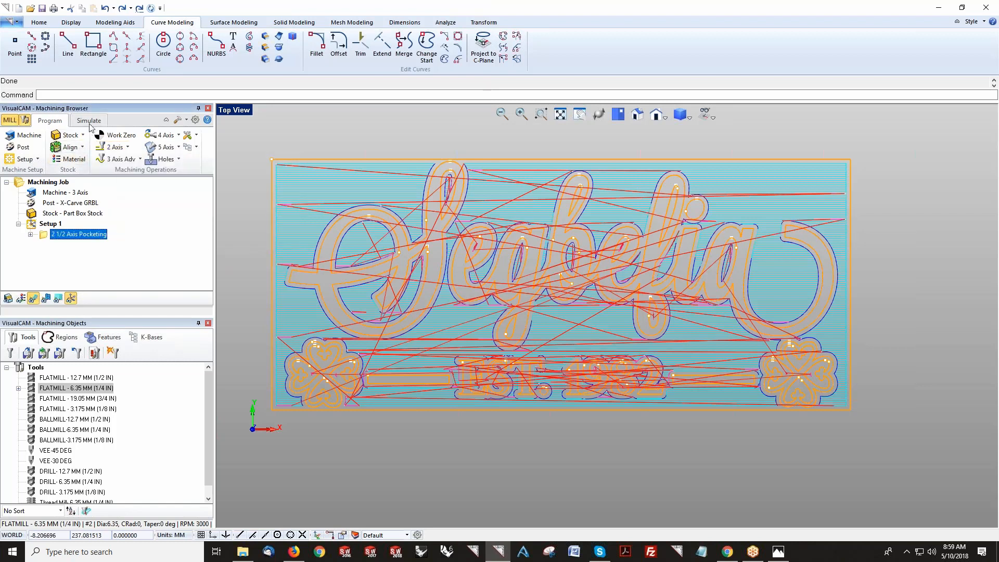
Step: Play the simulation of the pocketing toolpath on the stock at a faster speed, then pause it
click(89, 120)
scroll(307, 269, up, 2)
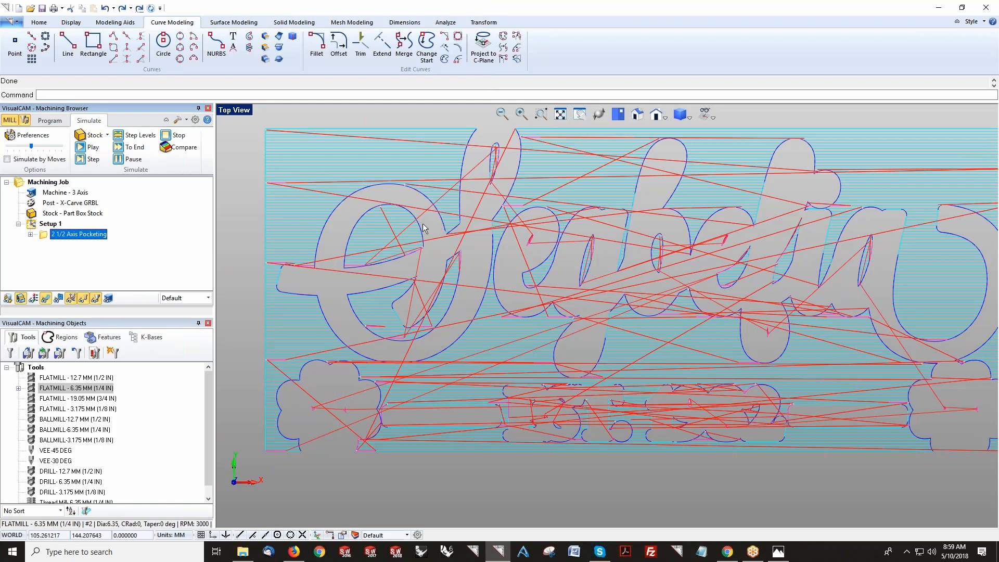
scroll(440, 224, down, 2)
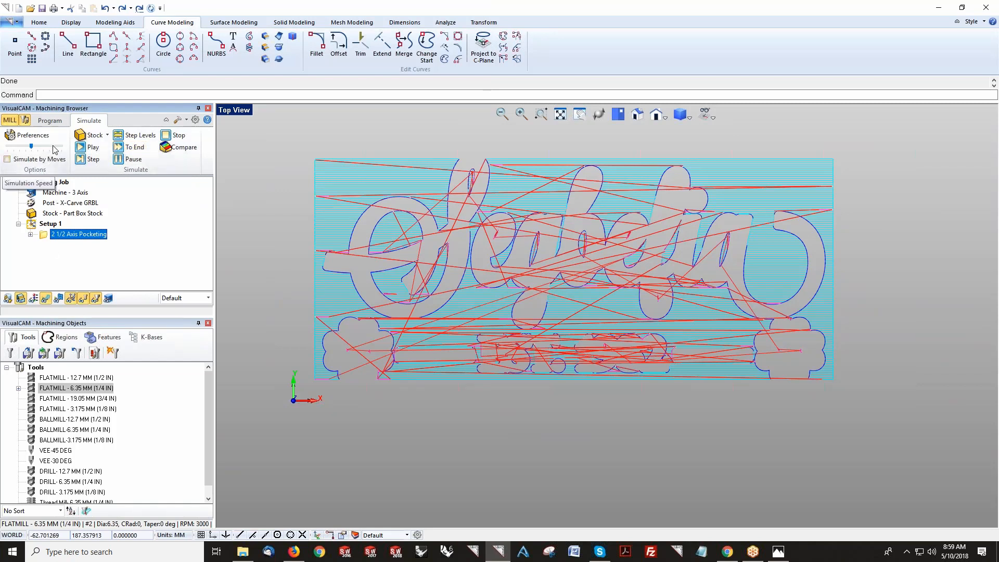
click(82, 150)
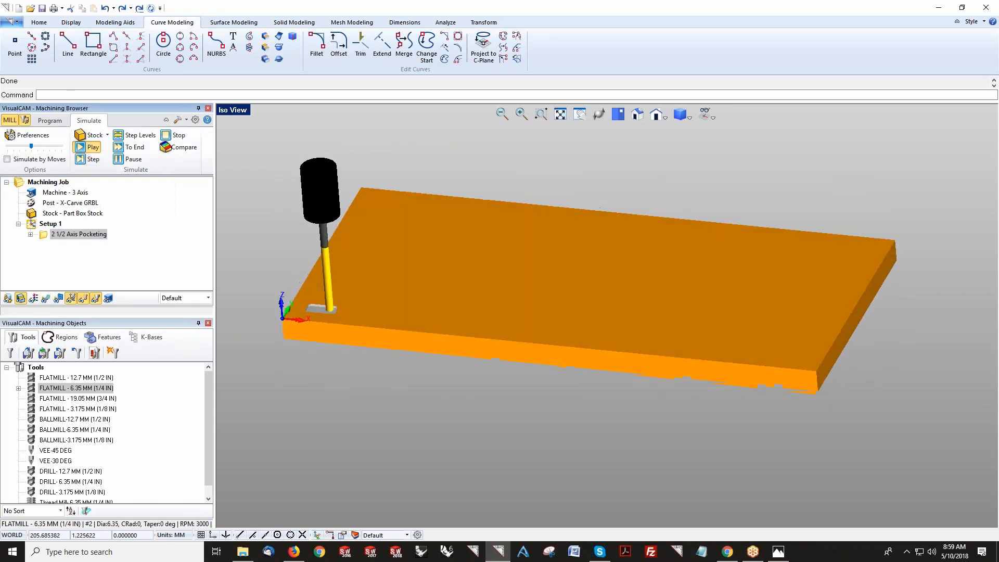
drag(32, 146, 49, 147)
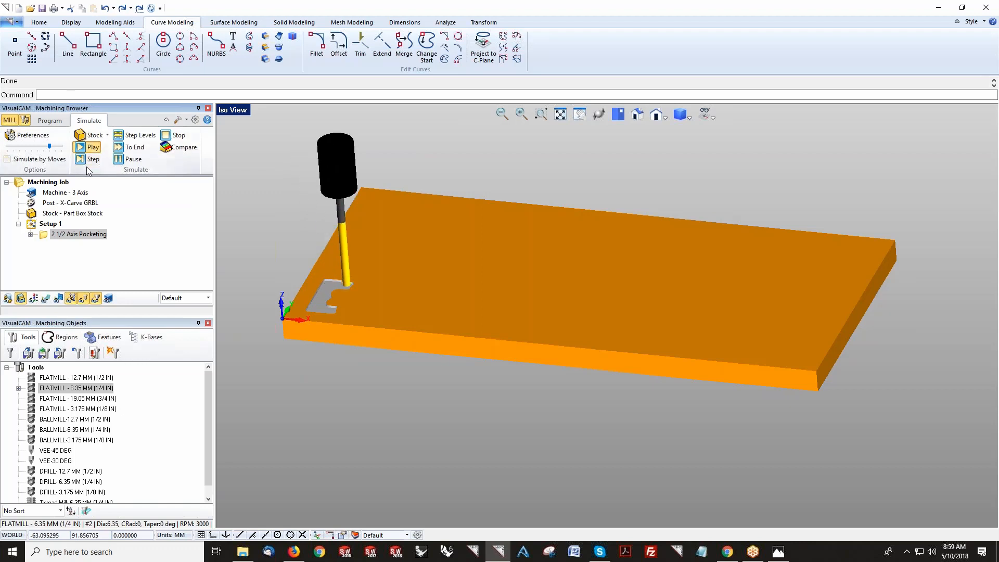
click(119, 163)
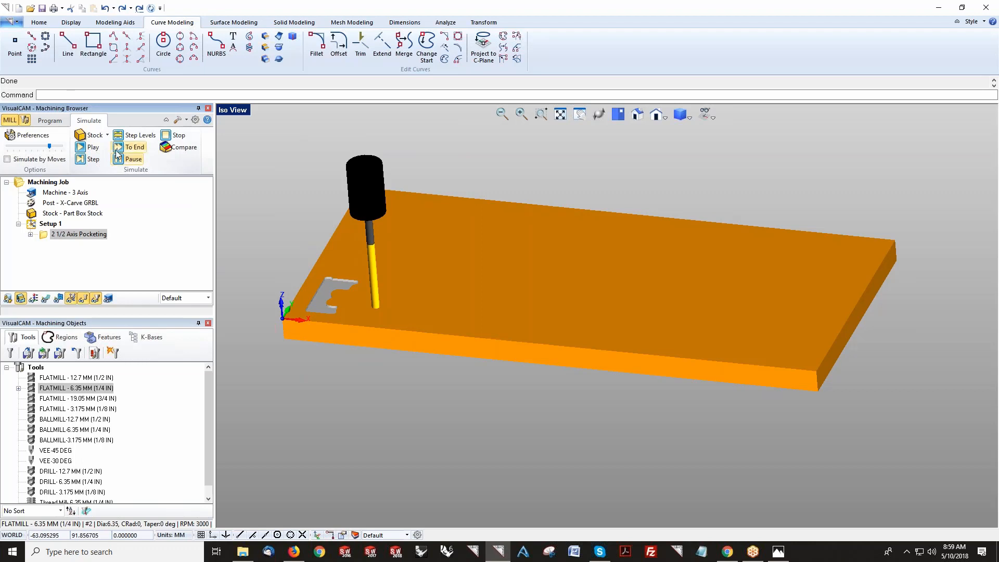
Step: Enable simulating by moves and replay the pocketing simulation
click(32, 135)
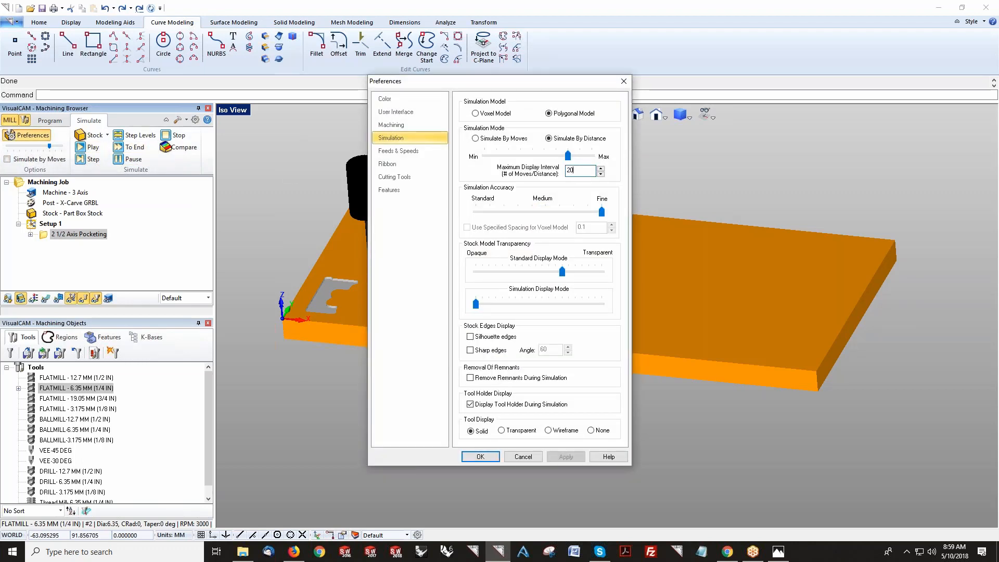
click(491, 458)
click(15, 160)
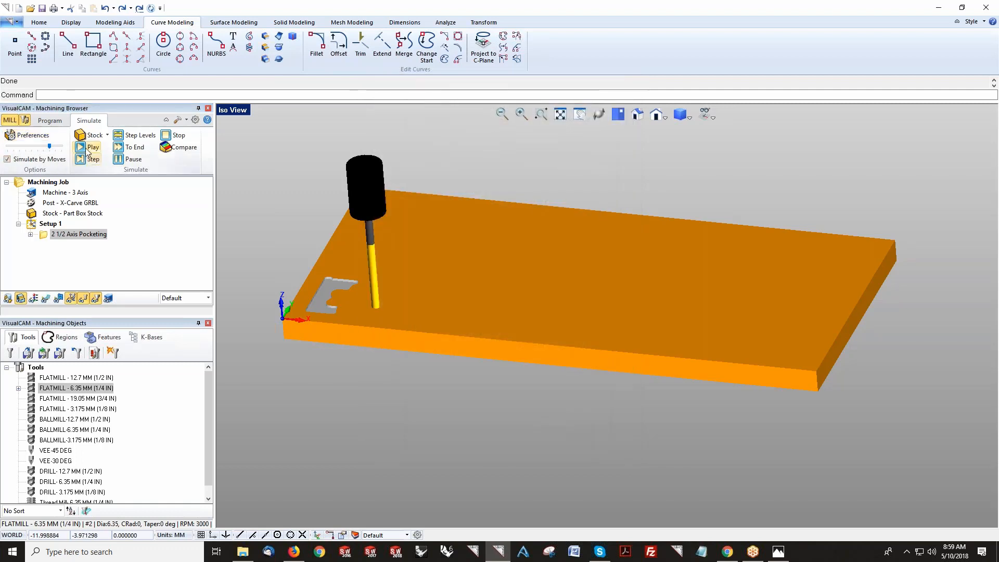
click(89, 148)
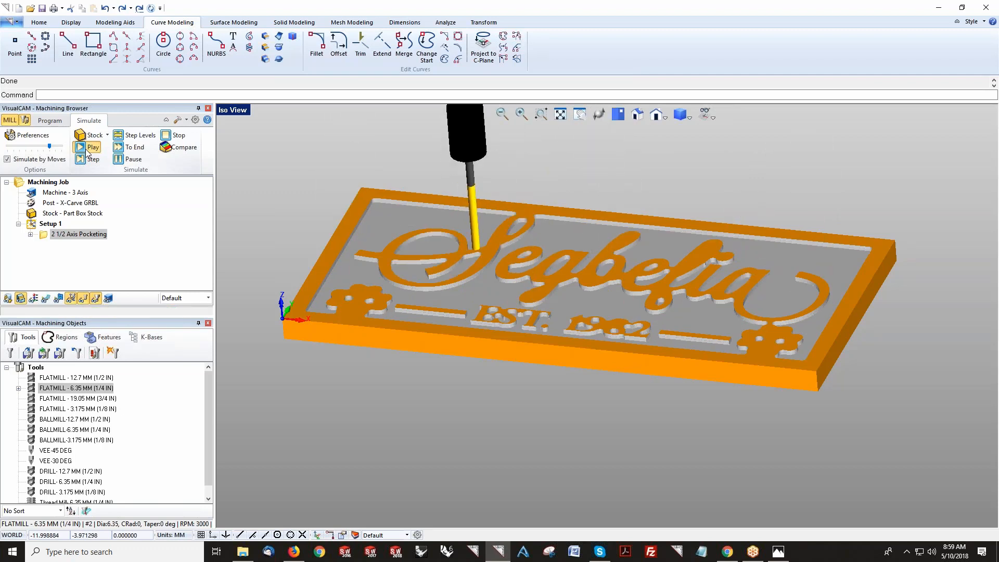
Step: Orbit and zoom around the simulated stock to inspect the carved lettering
mouse_move(583, 241)
middle_down()
mouse_move(588, 277)
mouse_move(586, 253)
middle_up()
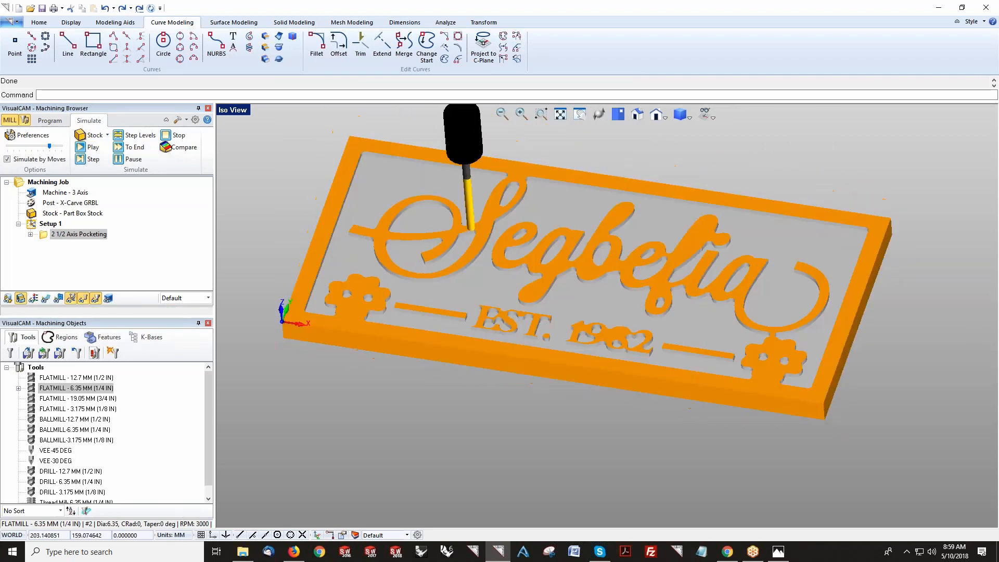
scroll(538, 287, up, 4)
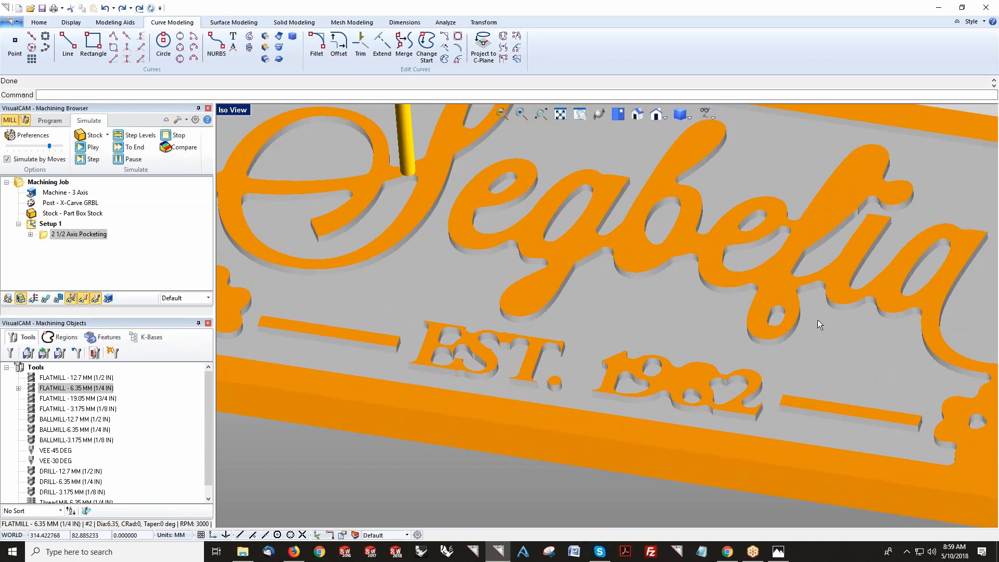
mouse_move(647, 279)
middle_down()
mouse_move(658, 310)
mouse_move(645, 278)
middle_up()
scroll(505, 273, down, 2)
middle_drag(505, 276, 520, 274)
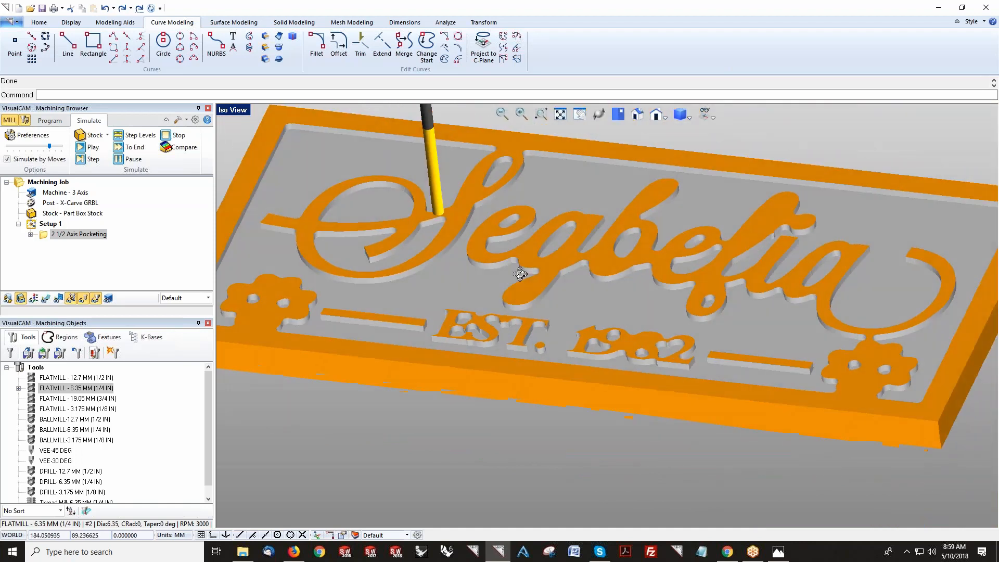
Step: Switch to top view and start a new V-Carve Roughing operation
click(49, 120)
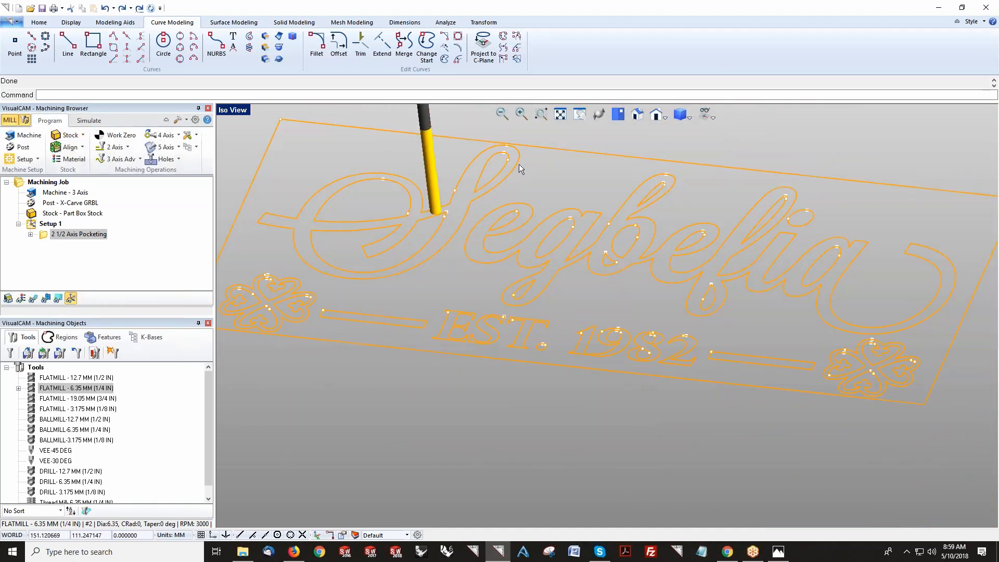
click(598, 116)
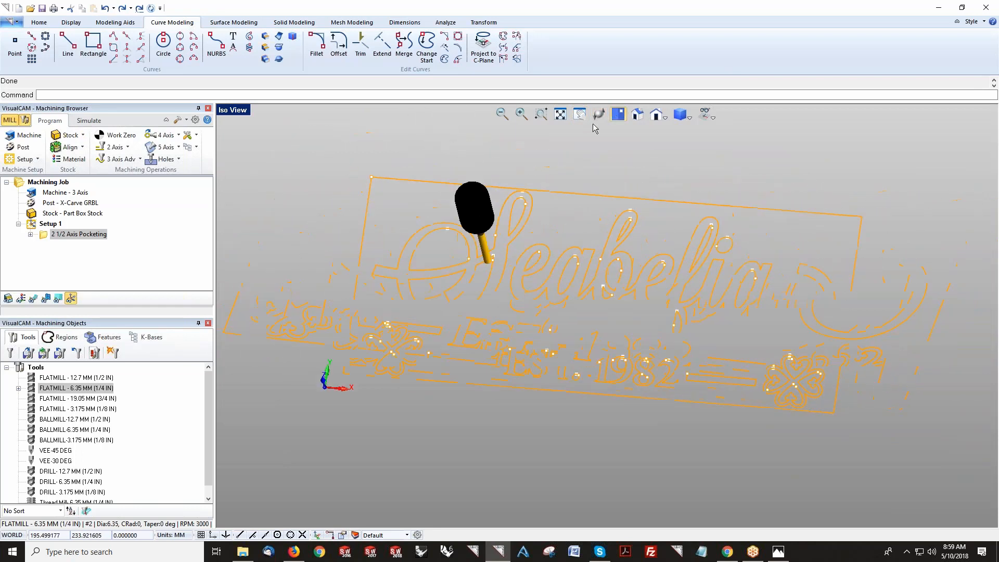
click(121, 147)
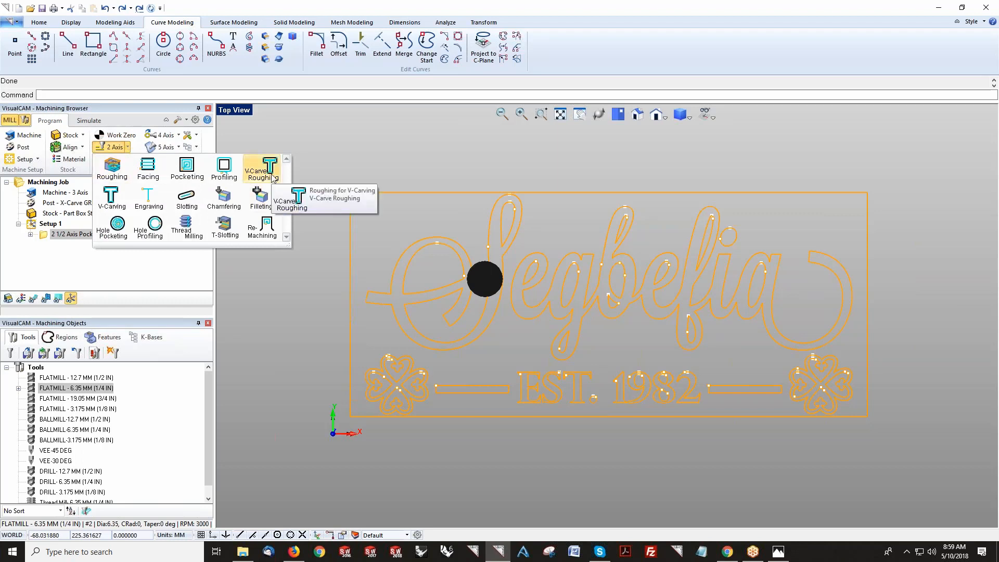
click(269, 170)
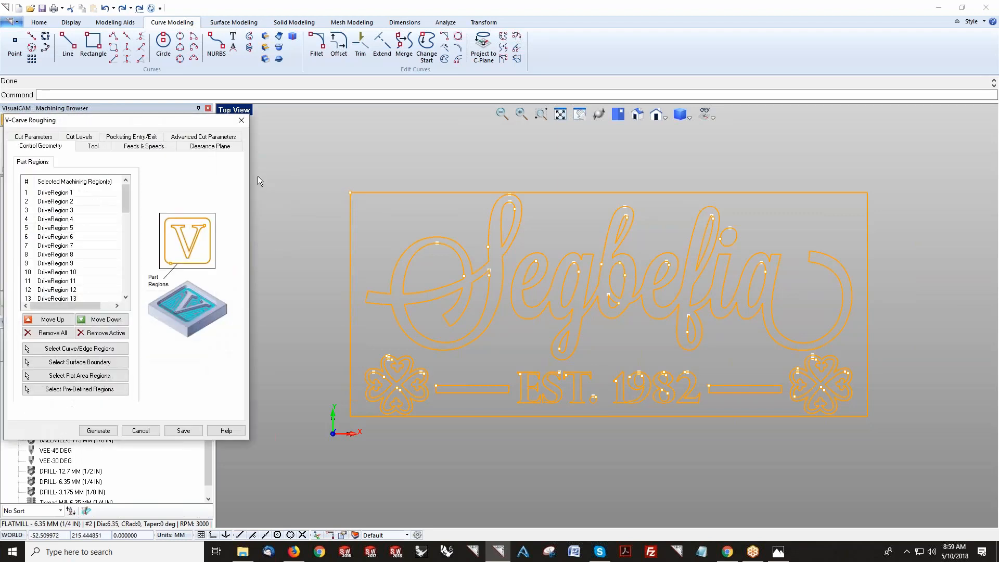
Step: Set the V-Carve Roughing tolerance to 0.01, stock to 0, Linear Cuts, and finish tool taper angle to 30
click(92, 146)
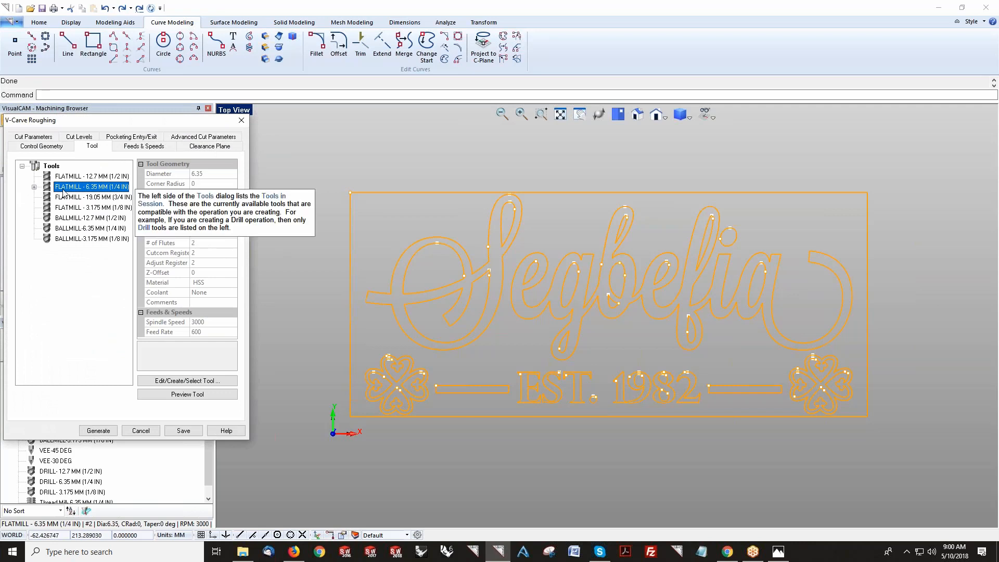
click(45, 138)
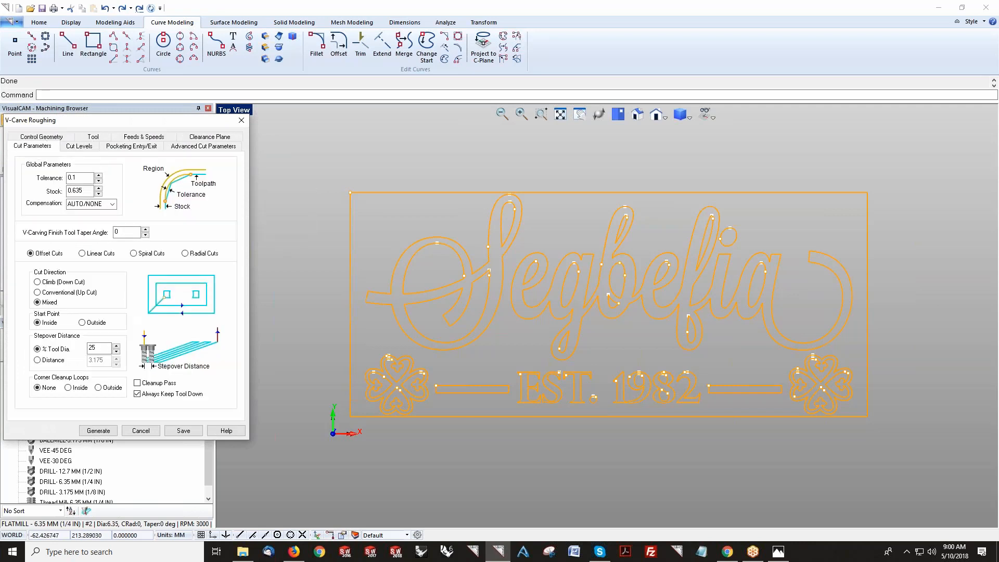
text(0)
key(Tab)
text(0)
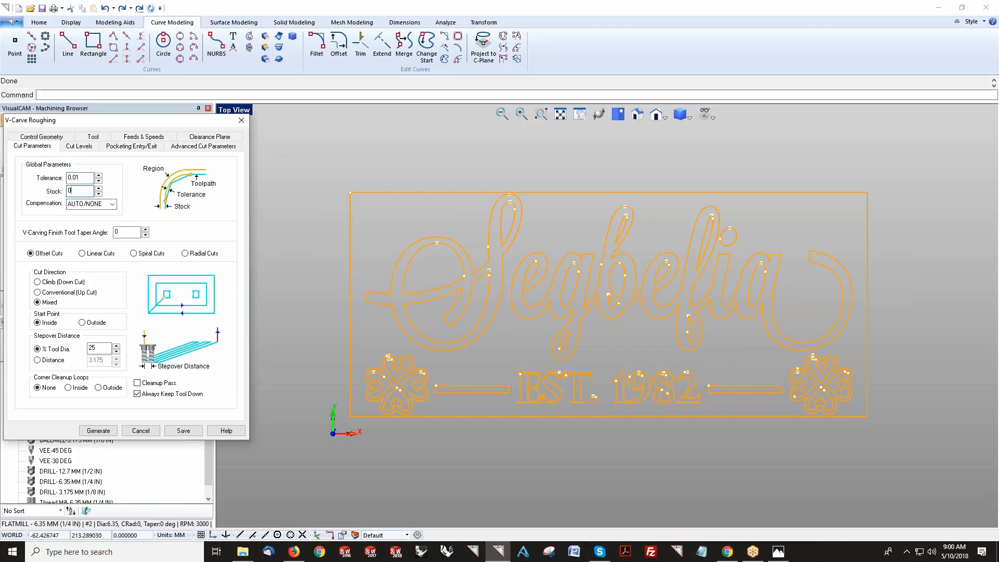
click(102, 254)
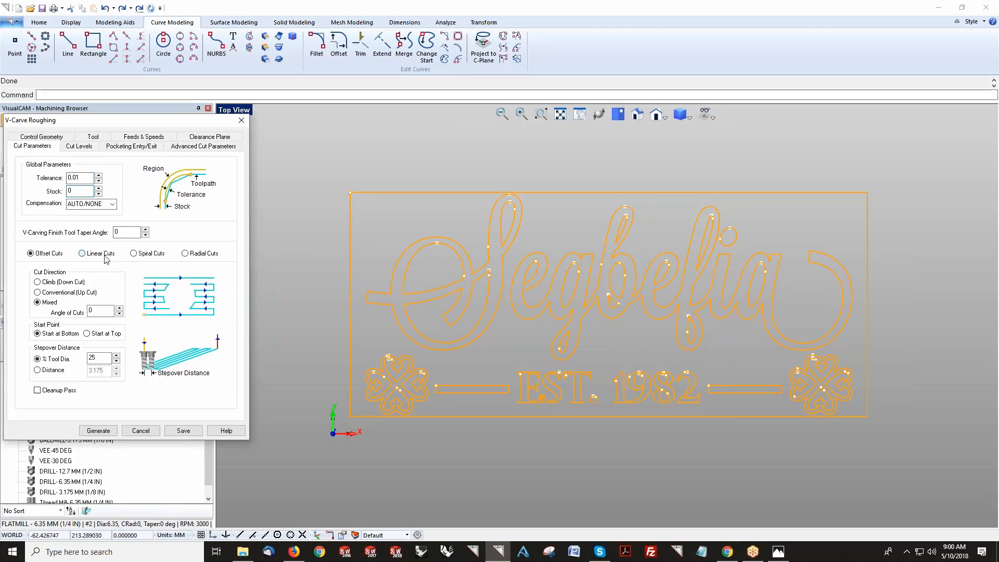
double_click(125, 234)
Step: Set the cut levels to a 4 mm total cut depth with 2 mm rough depth per cut
click(81, 147)
double_click(78, 221)
key(Tab)
text(2)
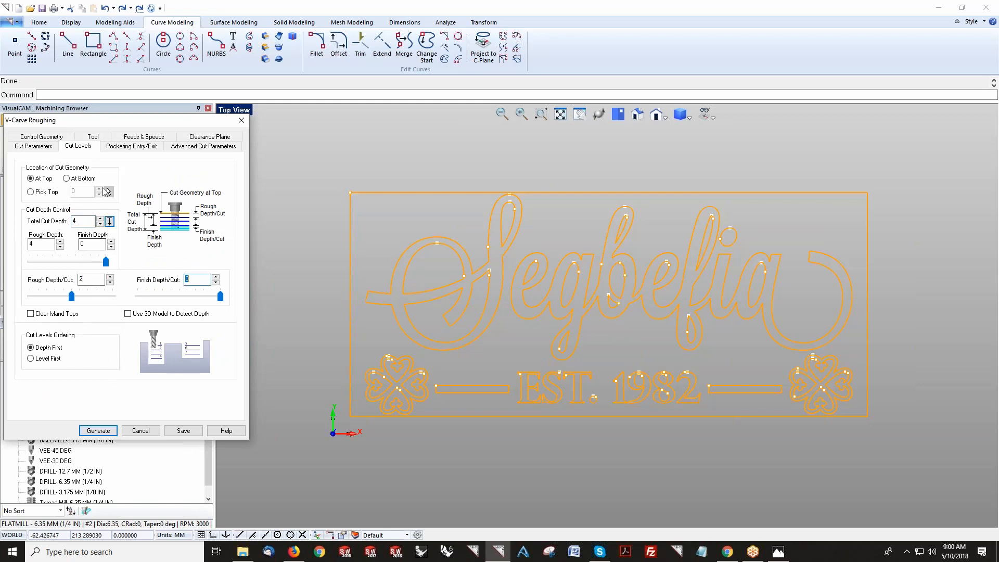
Step: Set the engage height to 2 and arc fitting tolerance to 0.02, then save the V-Carve Roughing operation
click(125, 147)
double_click(107, 220)
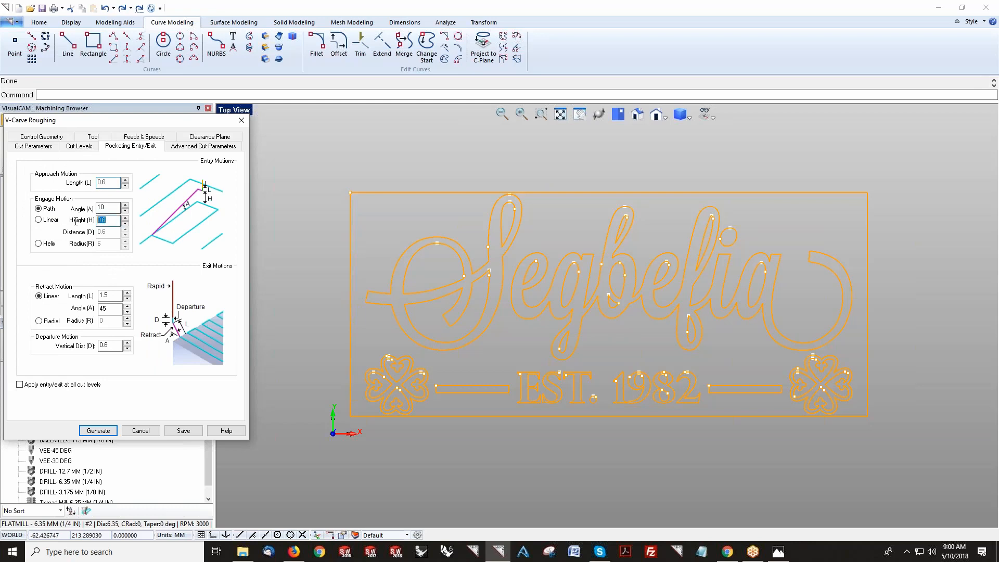
text(2)
click(203, 145)
double_click(102, 240)
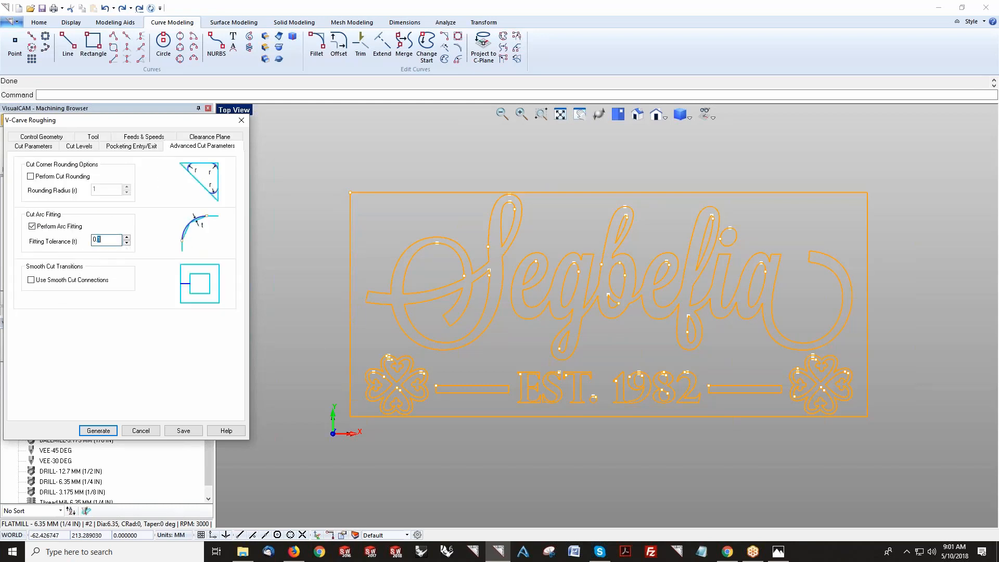
click(192, 431)
Step: Move the V-Carve Roughing operation above the pocketing operation and regenerate it
drag(46, 246, 43, 237)
right_click(46, 238)
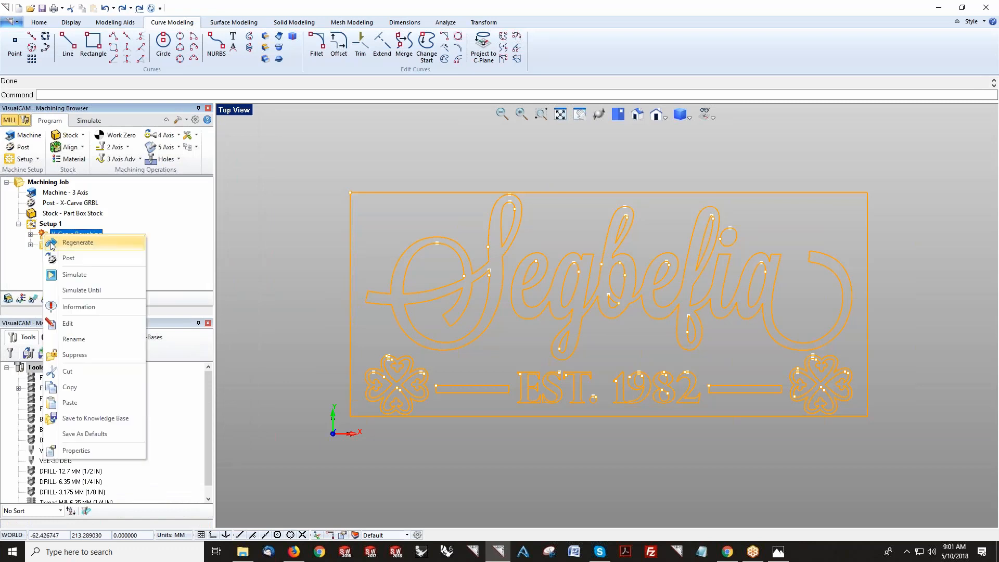
click(77, 243)
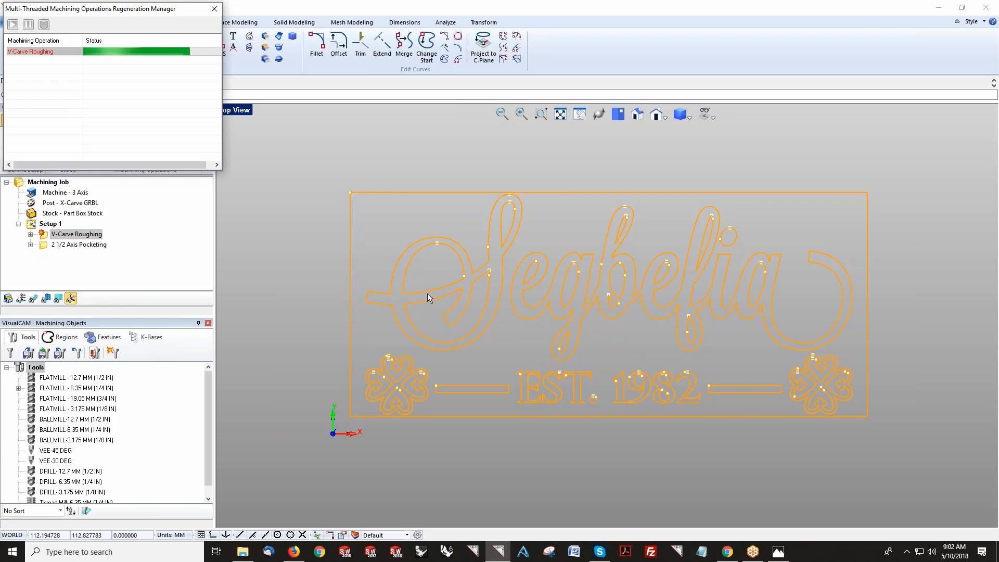
Step: Try to set the pocketing operation's stock allowance to 0.5, then cancel the dialog
double_click(48, 248)
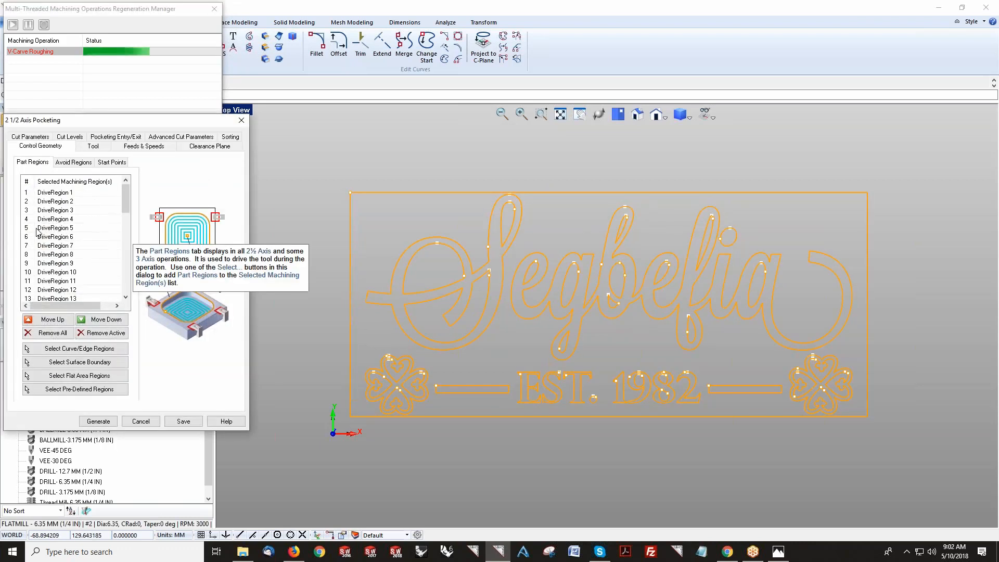
click(30, 138)
click(77, 191)
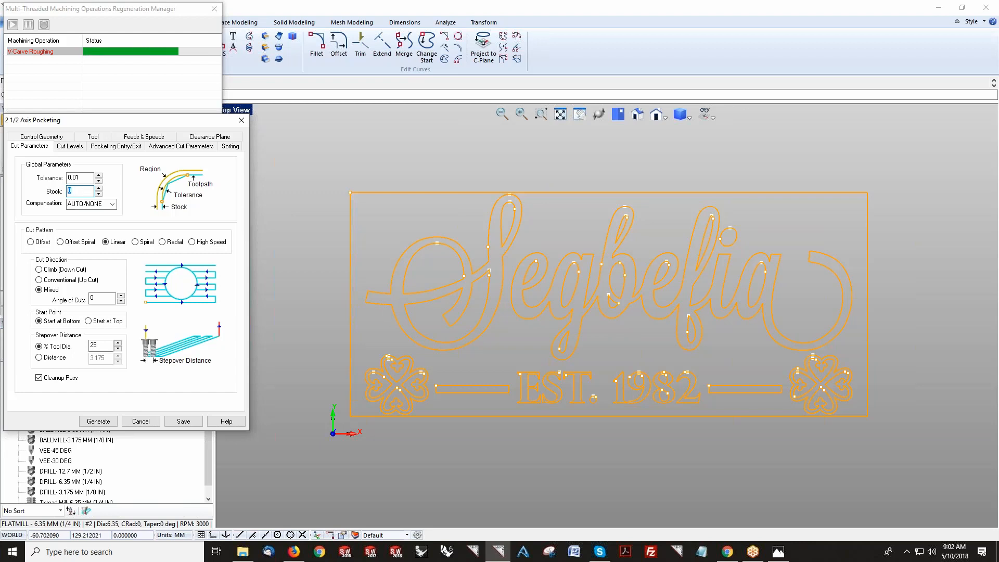
click(76, 192)
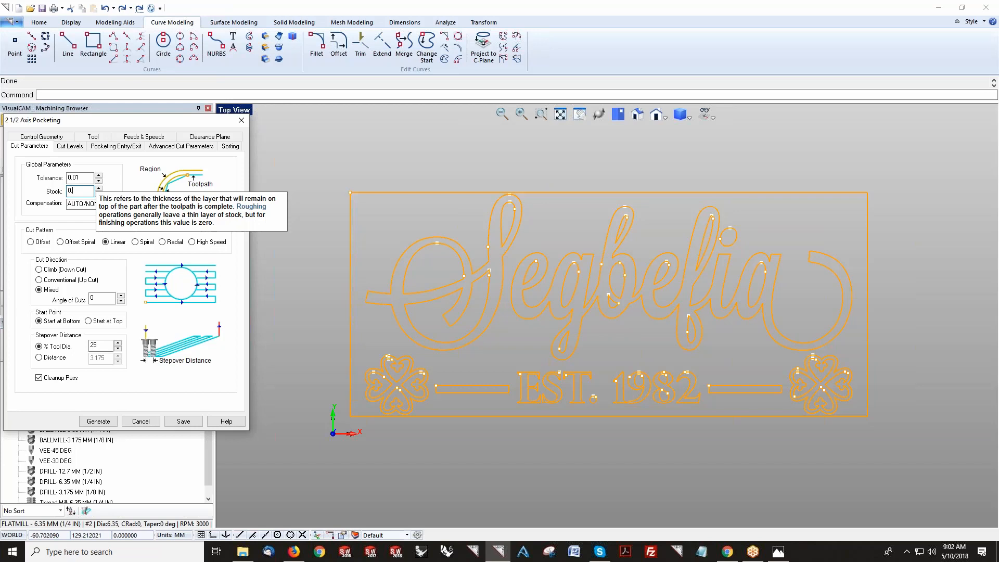
text(5)
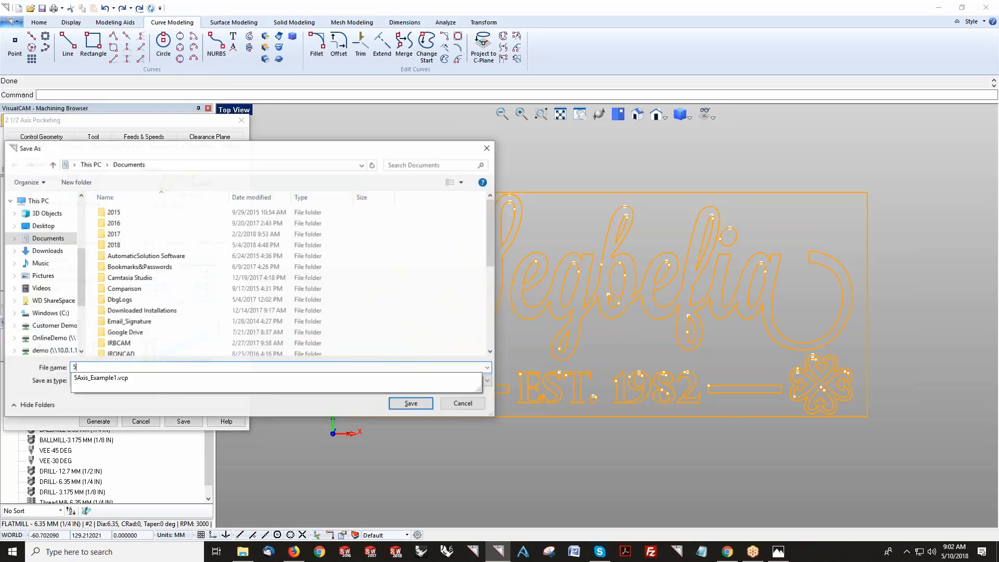
click(463, 408)
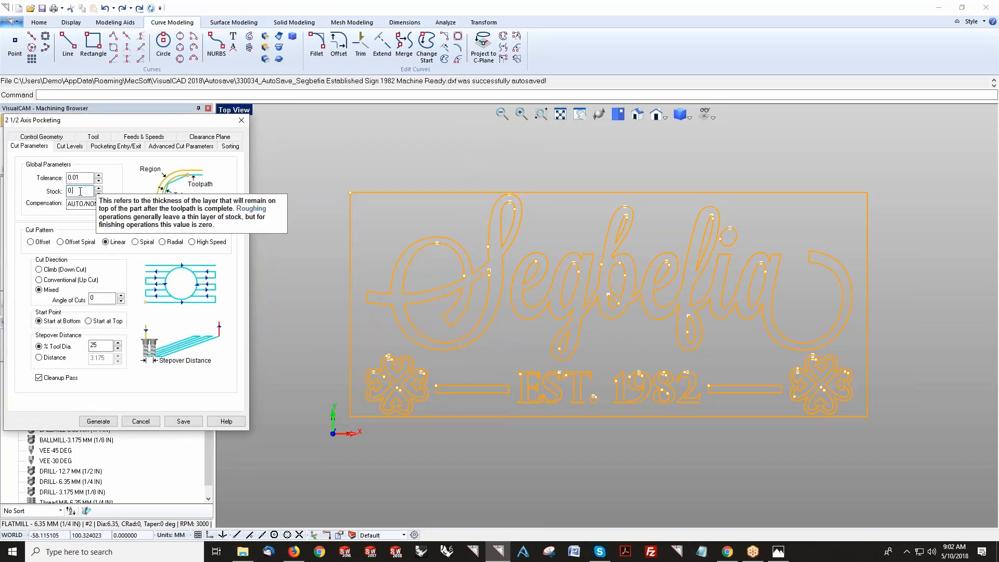
text(5)
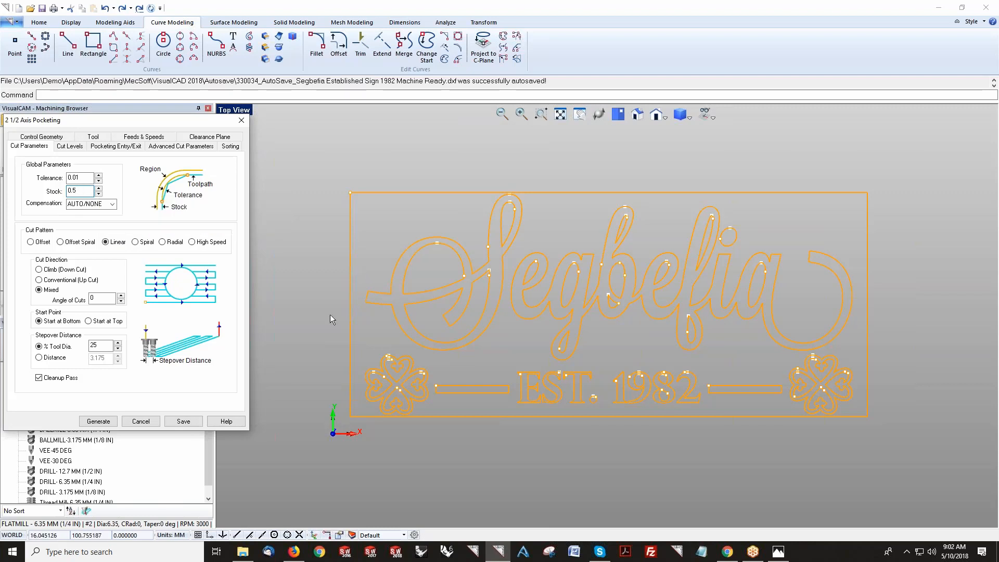
click(149, 420)
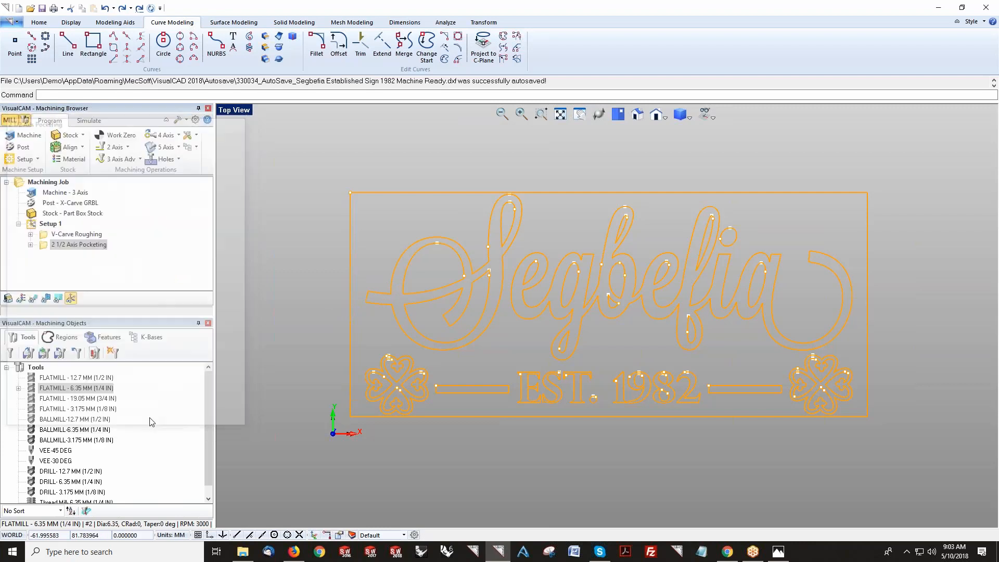
Step: Display the V-Carve Roughing toolpath and zoom in to inspect it around the lettering
click(66, 235)
click(33, 298)
scroll(405, 280, up, 1)
scroll(404, 279, up, 2)
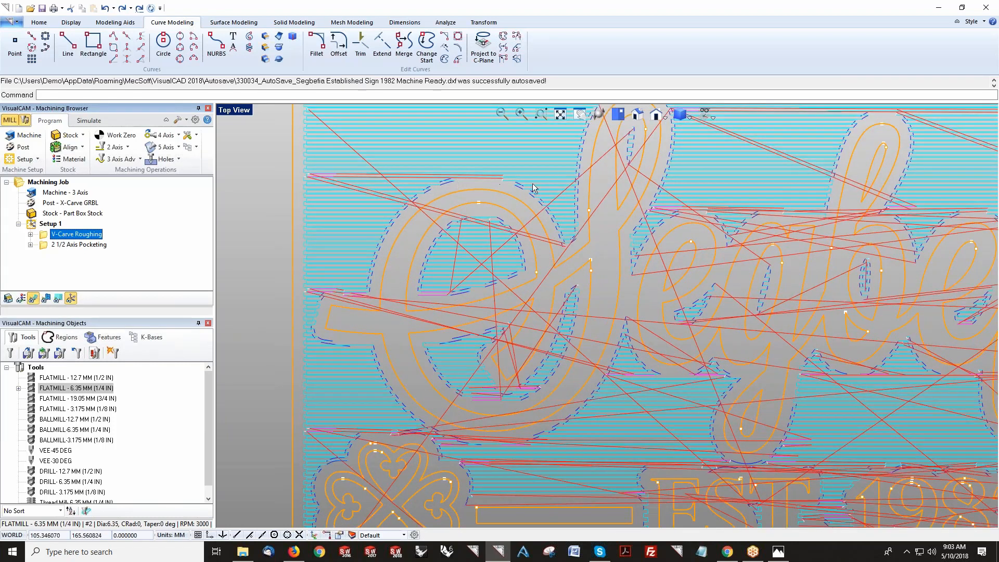
scroll(351, 293, down, 1)
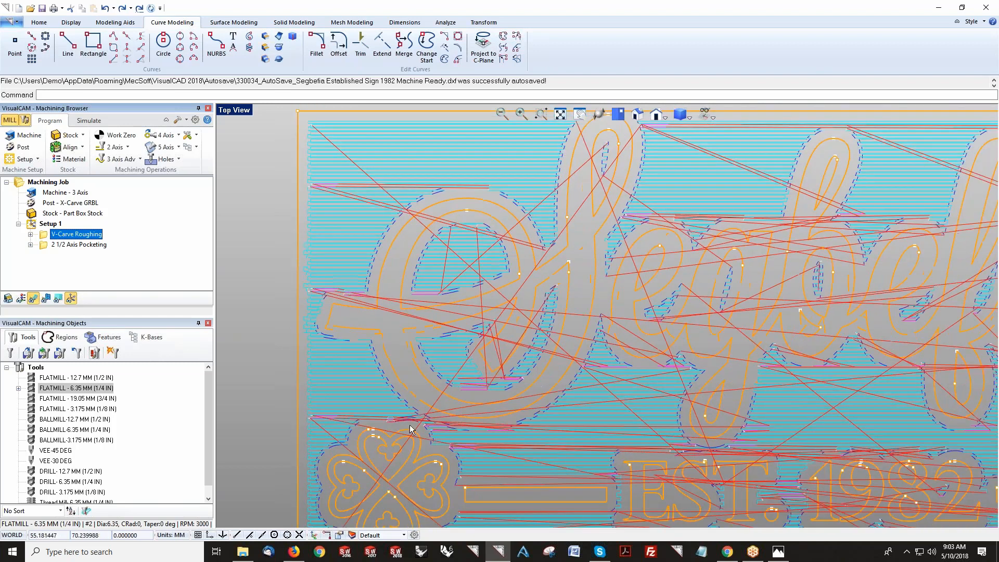
Step: Enable the Cleanup Pass for the V-Carve Roughing operation and generate its toolpath
double_click(47, 235)
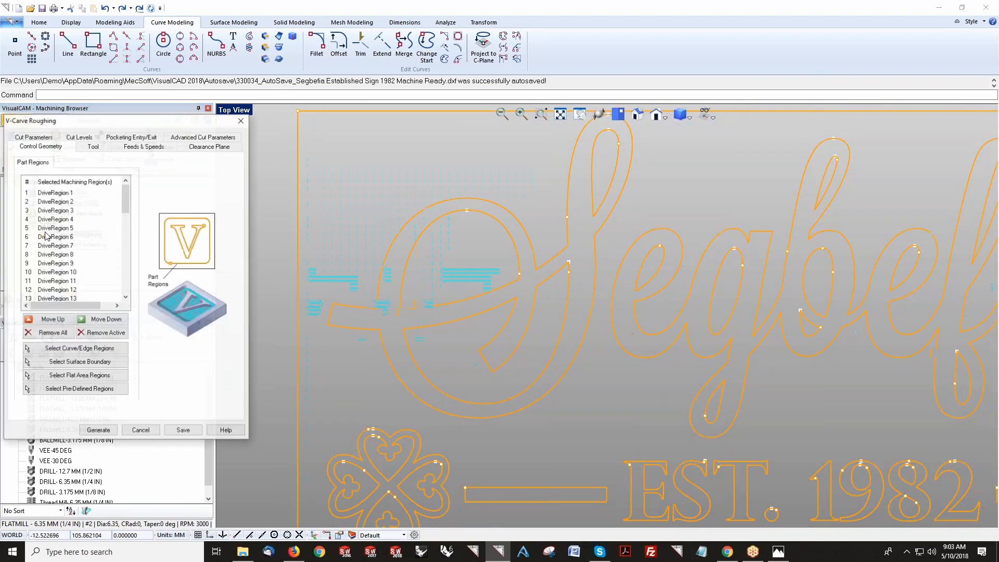
click(41, 136)
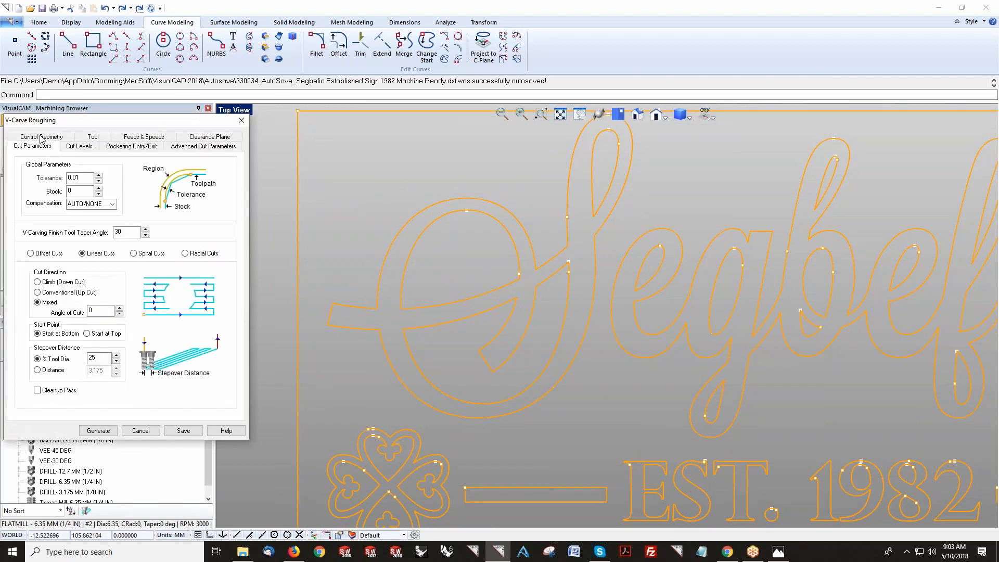
click(53, 391)
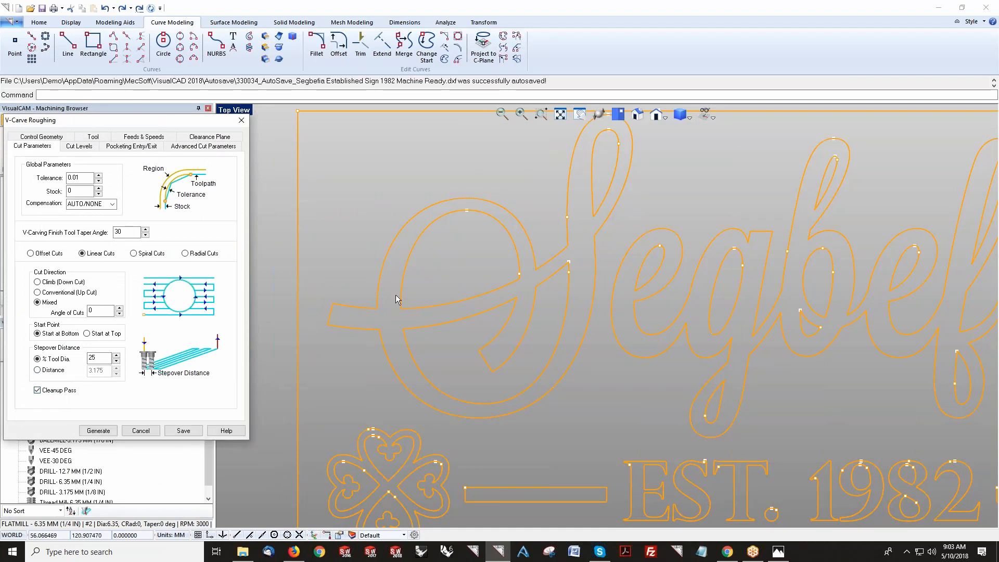
click(98, 430)
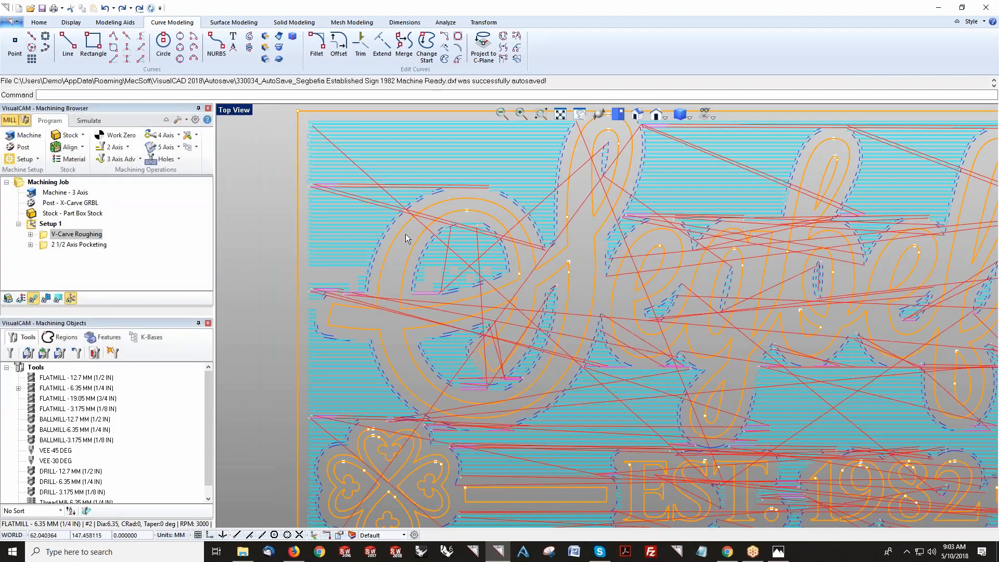
Step: Save the V-Carve Roughing operation and regenerate its toolpath
scroll(401, 233, up, 4)
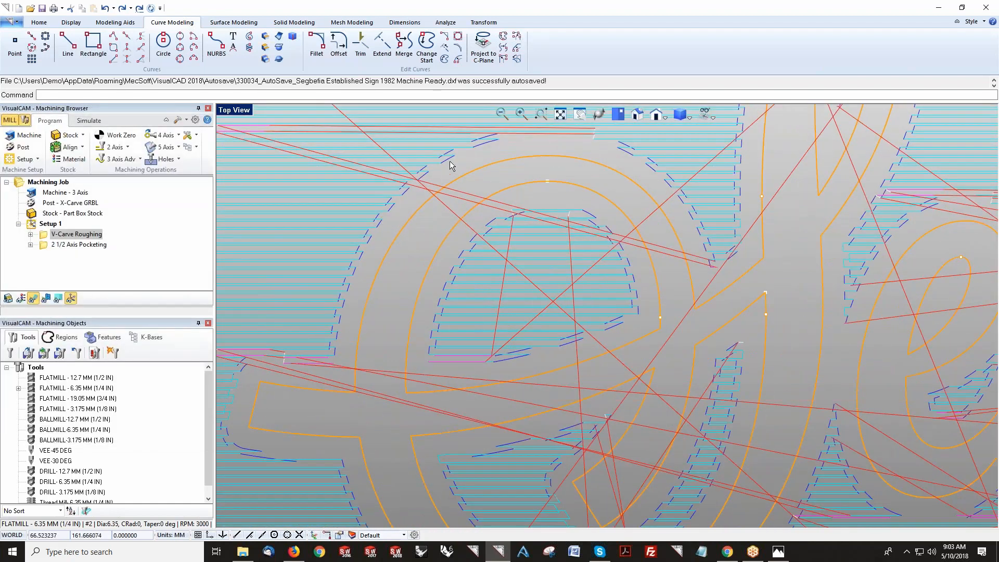
scroll(450, 165, down, 1)
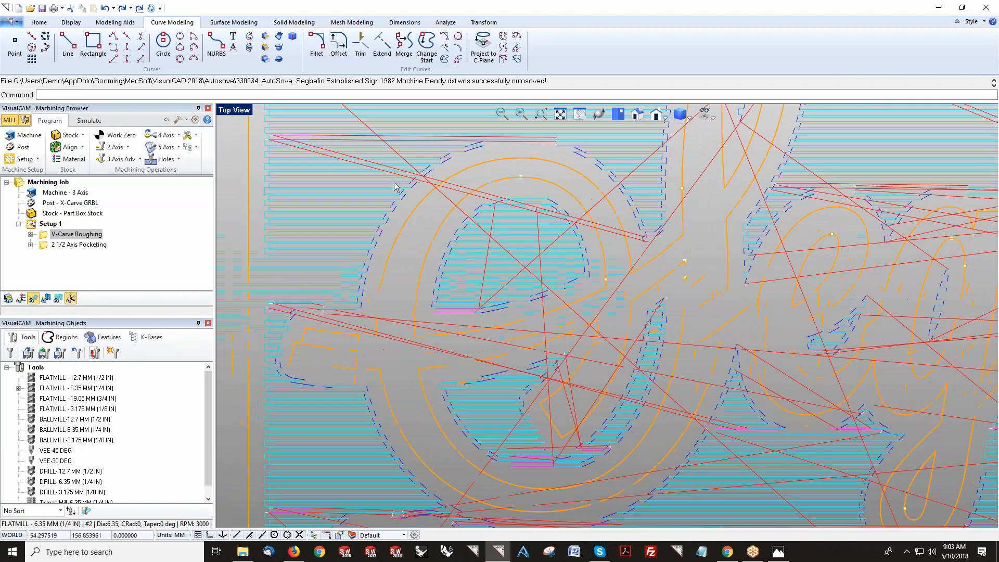
scroll(395, 186, down, 2)
double_click(44, 236)
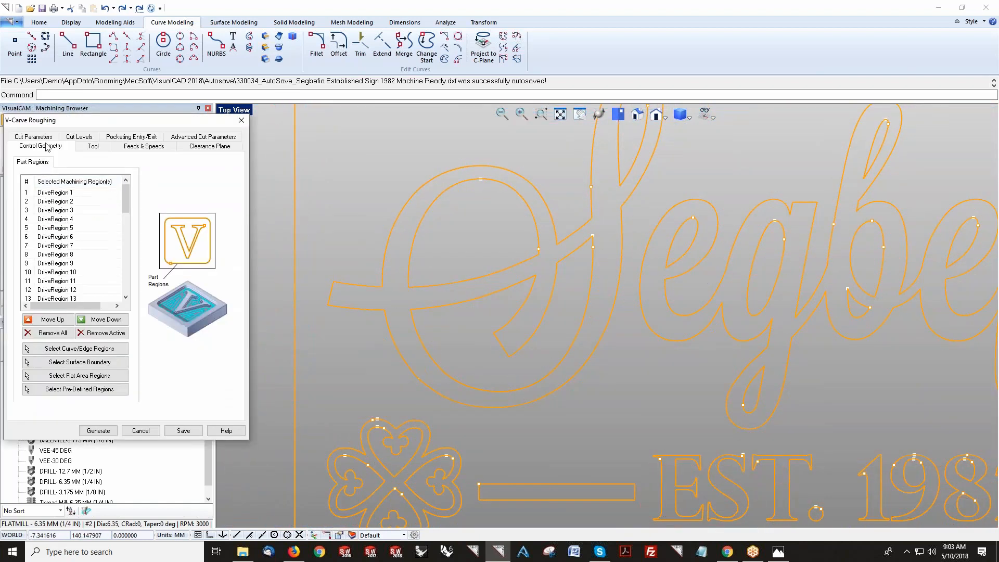
mouse_move(72, 297)
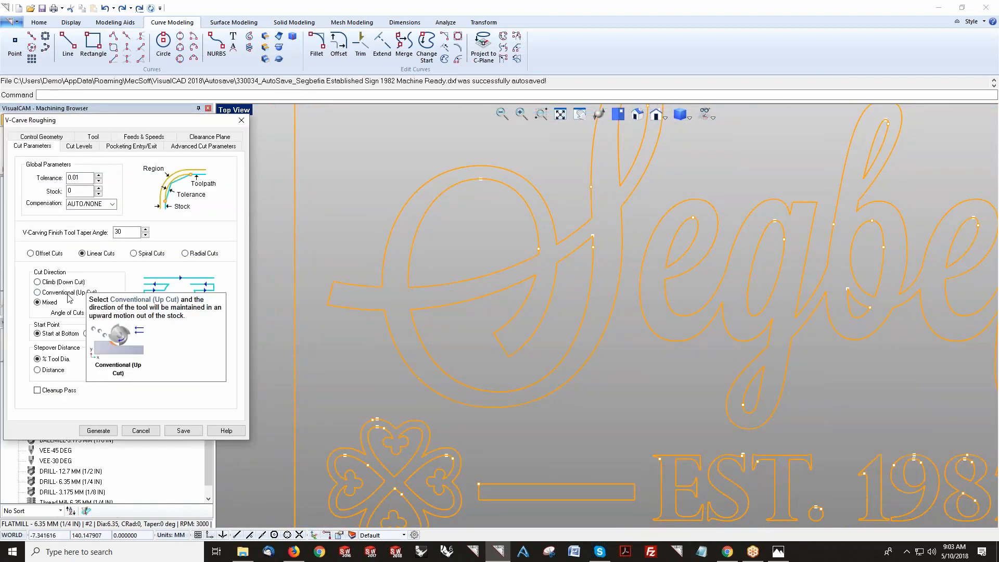
click(179, 431)
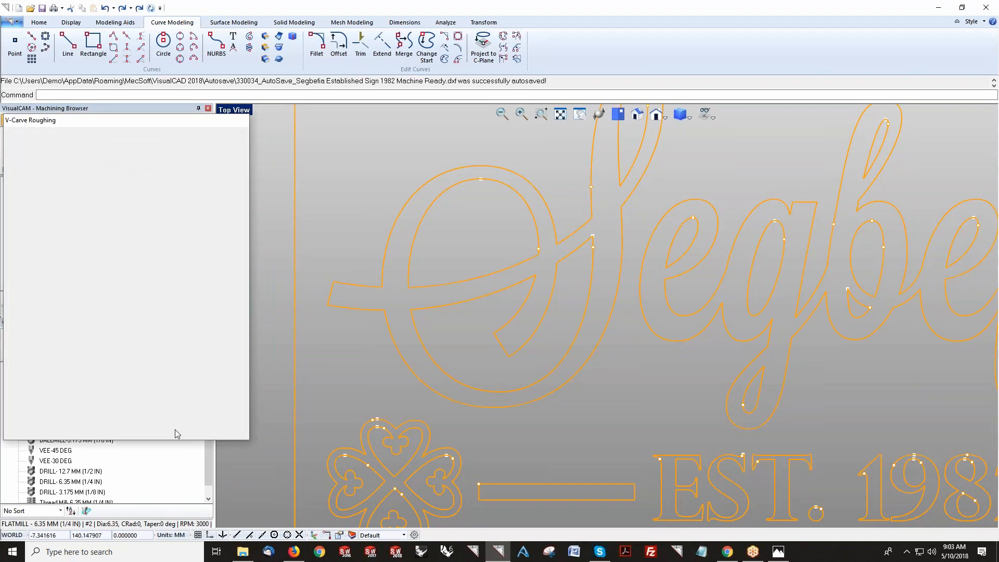
right_click(72, 237)
click(81, 244)
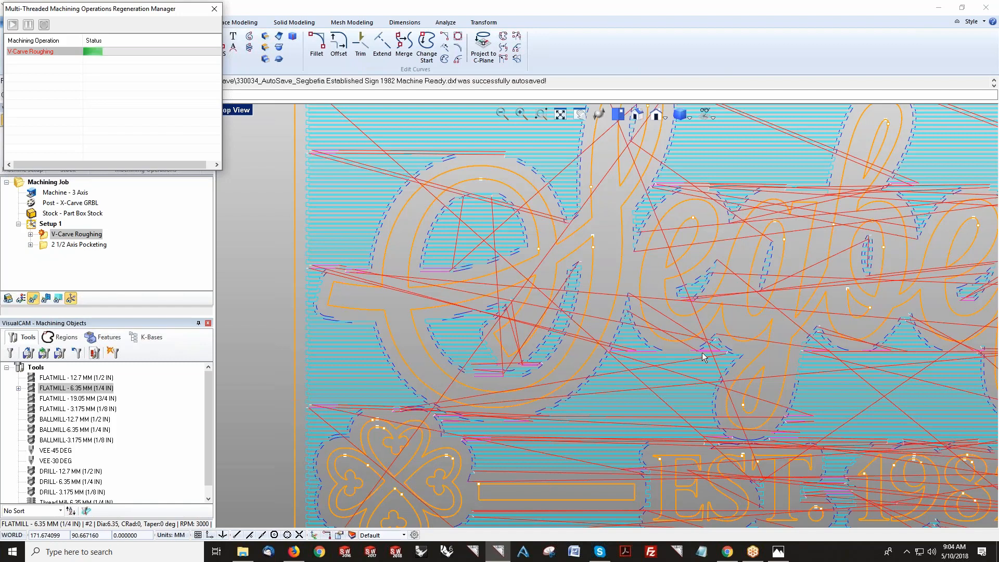
Step: Set the 2 1/2 Axis Pocketing operation's stock allowance to 0.5, save it and regenerate its toolpath
click(52, 246)
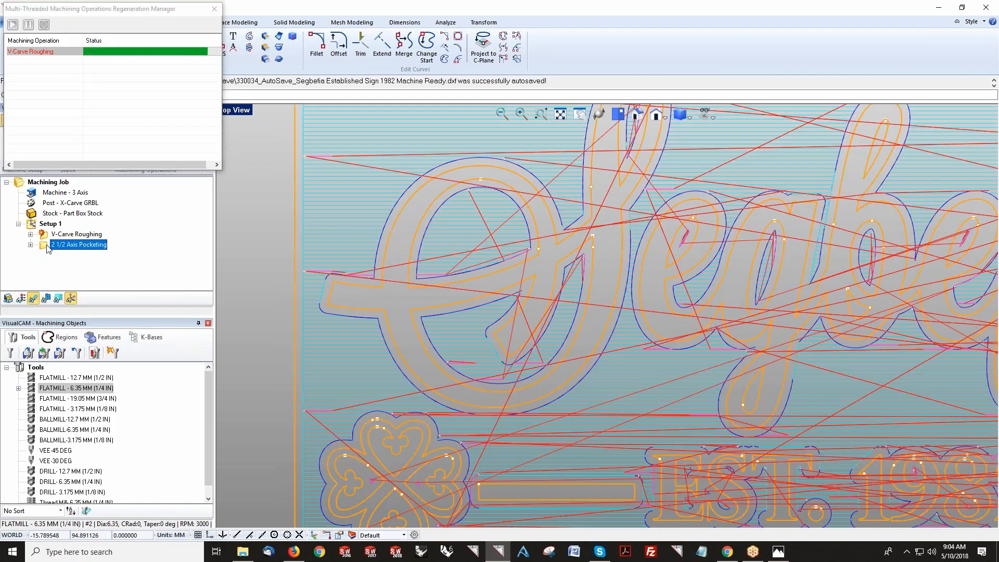
double_click(48, 248)
click(67, 139)
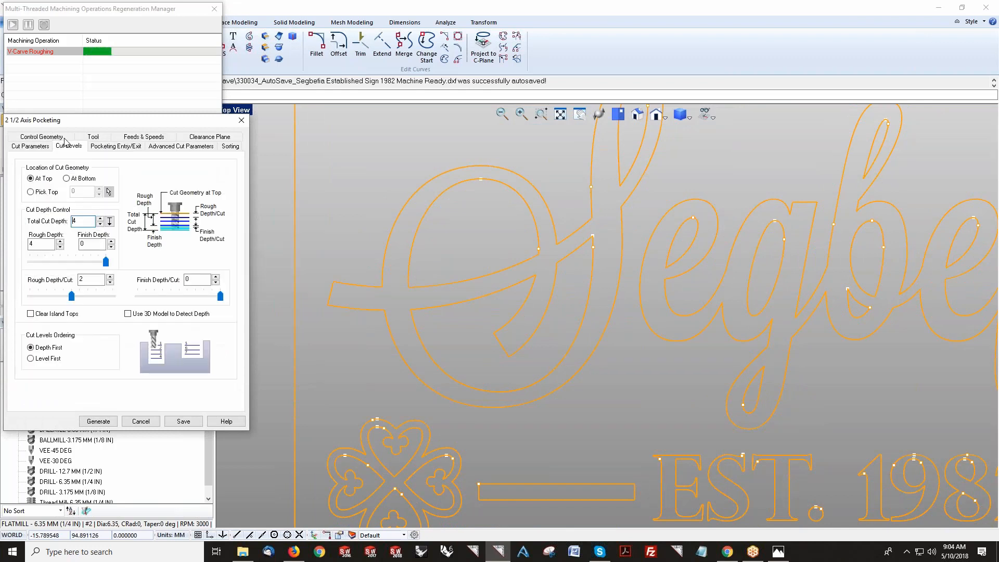
click(30, 146)
click(76, 193)
text(.5)
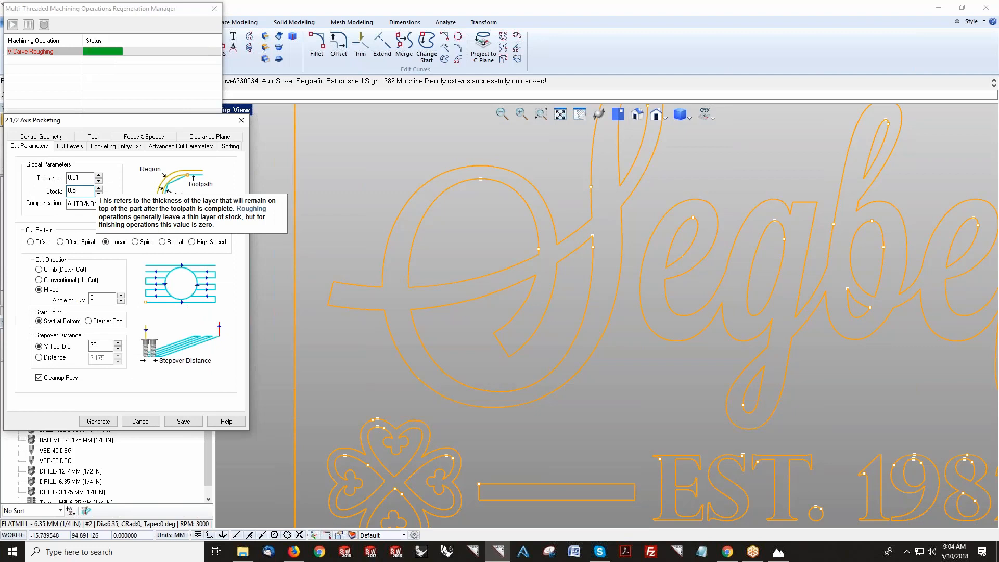
click(183, 421)
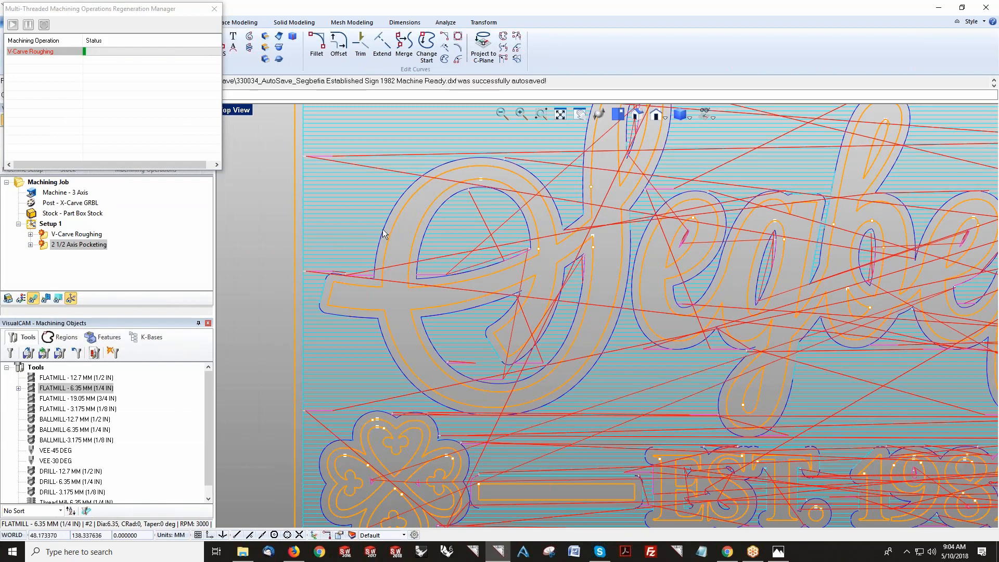
right_click(86, 244)
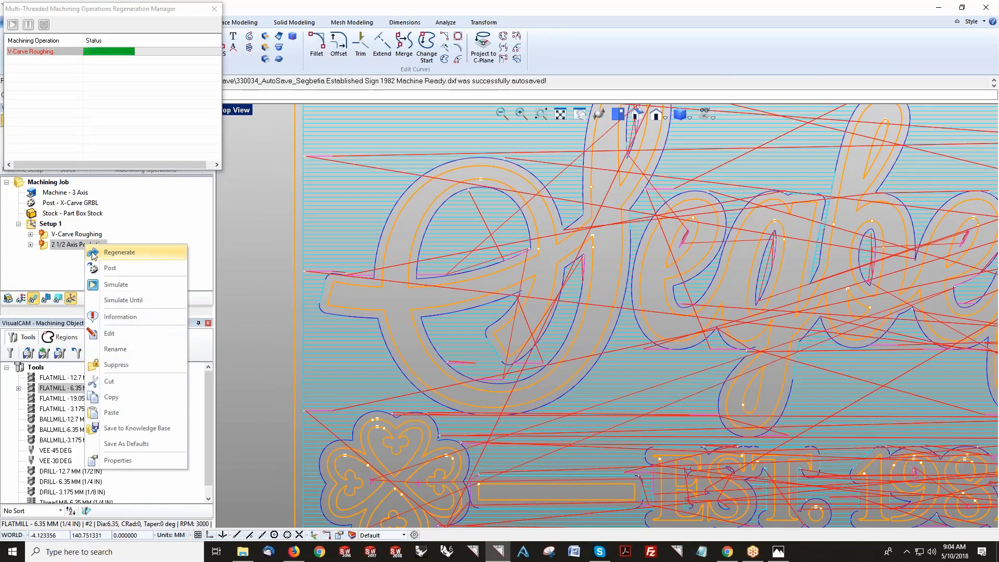
click(119, 253)
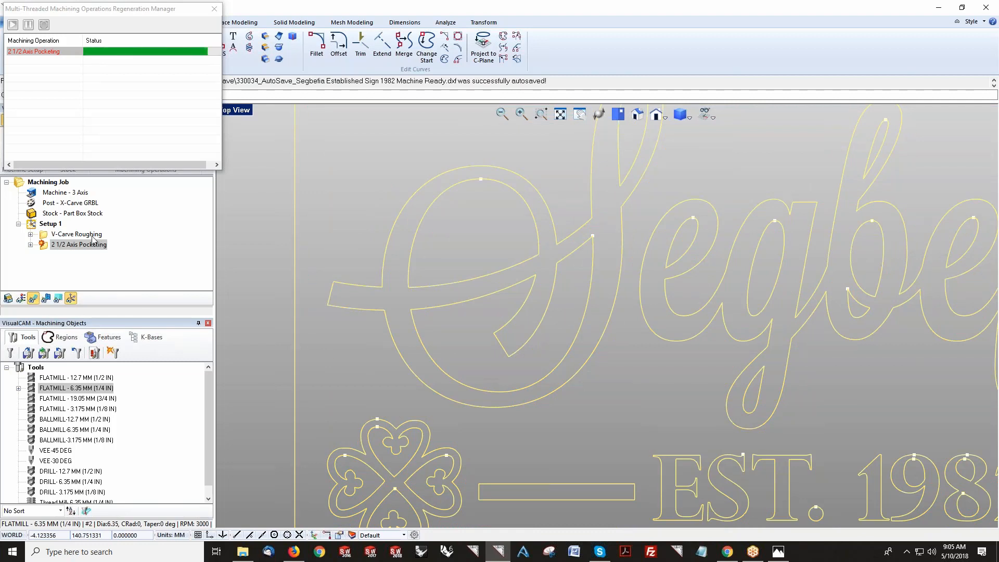
Step: Inspect the V-Carve Roughing toolpath closely around the first letter and review its Z level list
click(94, 238)
scroll(411, 177, up, 5)
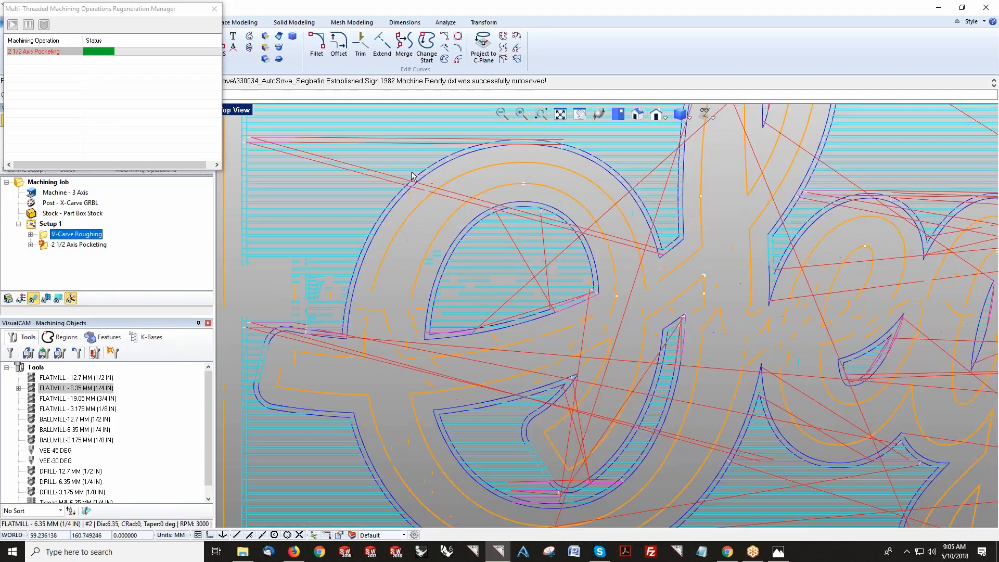
right_drag(424, 249, 427, 292)
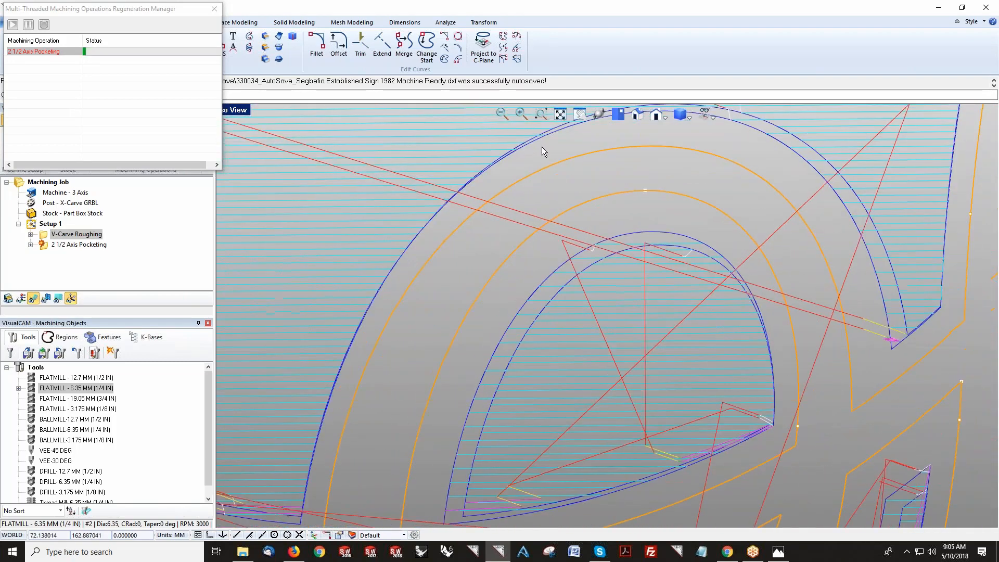
click(617, 114)
scroll(475, 264, up, 5)
scroll(475, 263, up, 2)
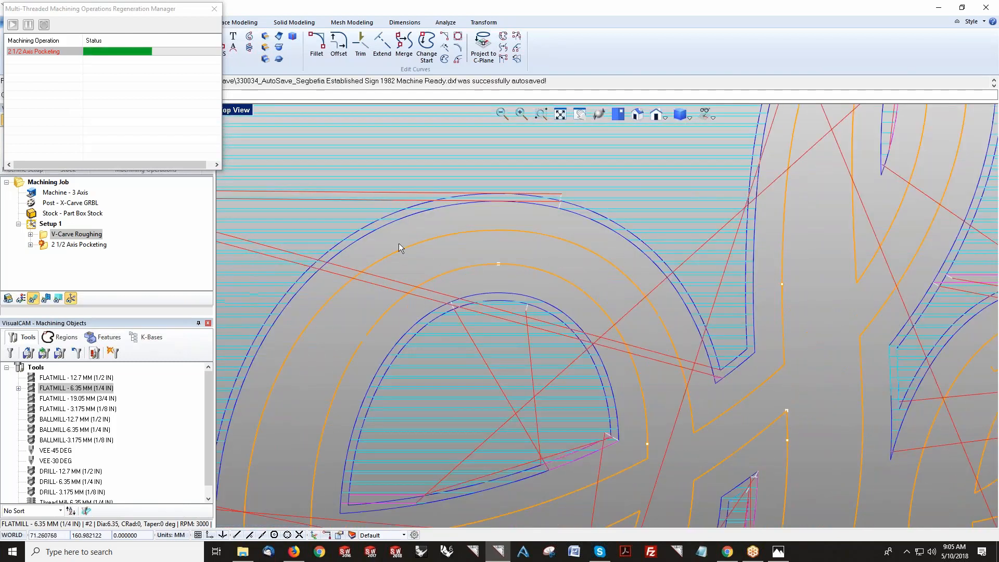
click(58, 299)
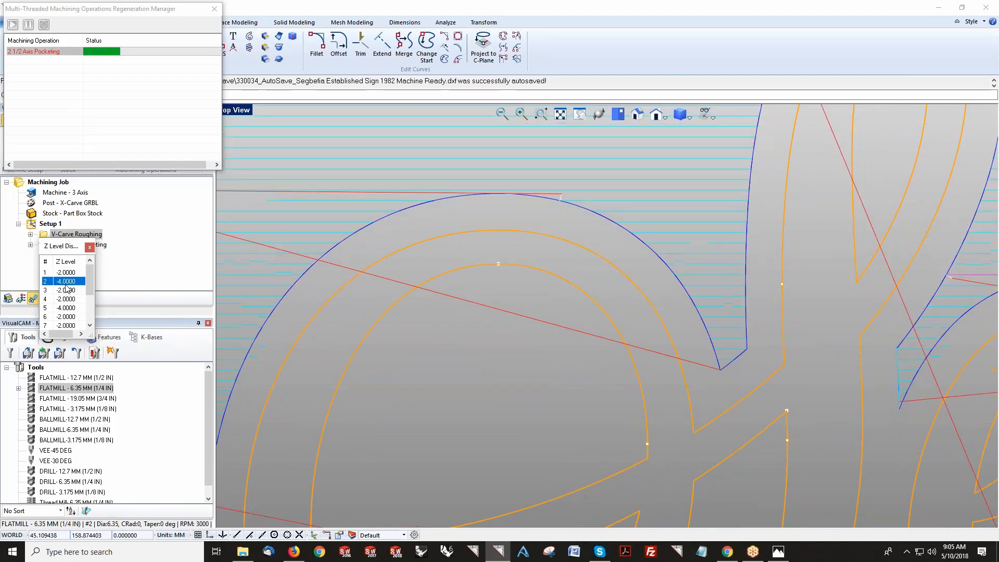
click(68, 281)
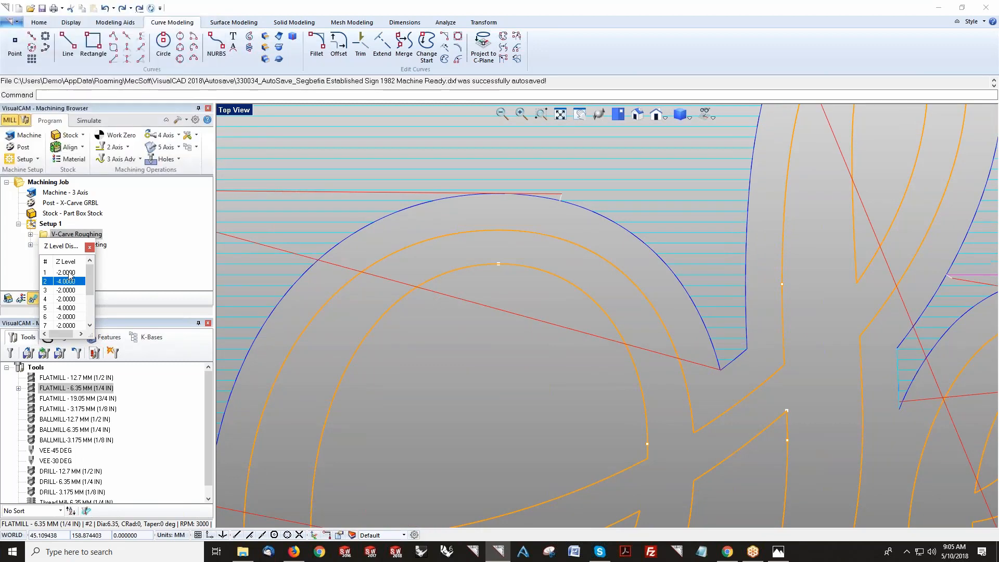
click(69, 273)
click(89, 247)
middle_drag(558, 306, 550, 280)
scroll(469, 255, down, 6)
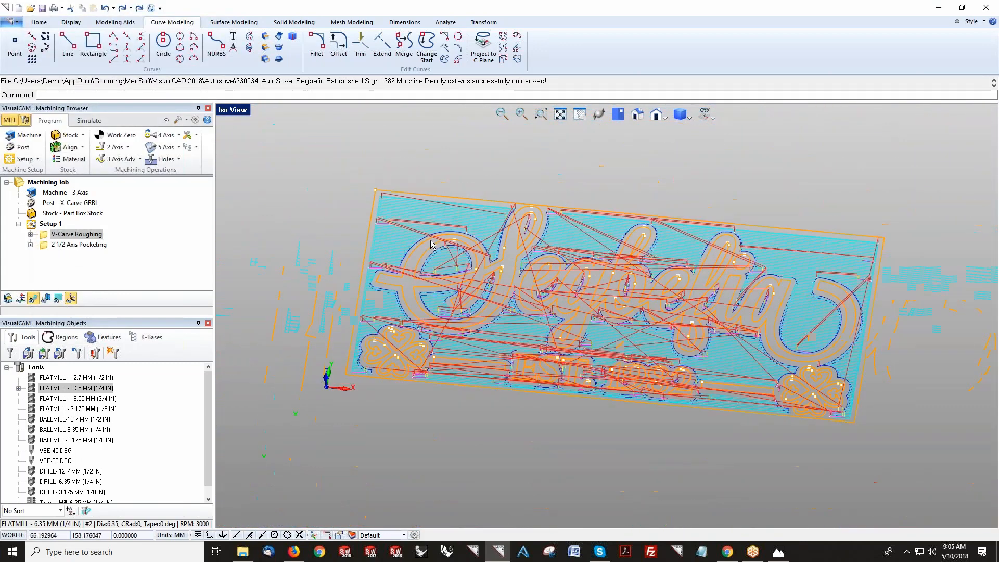
Step: Simulate the machining operations on the stock with the toolpaths hidden
click(89, 120)
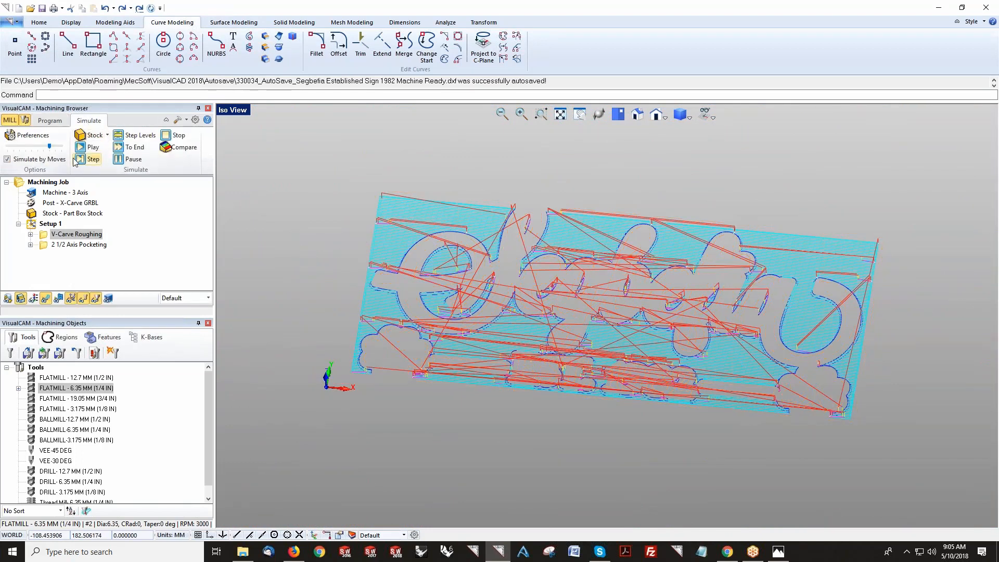
click(85, 147)
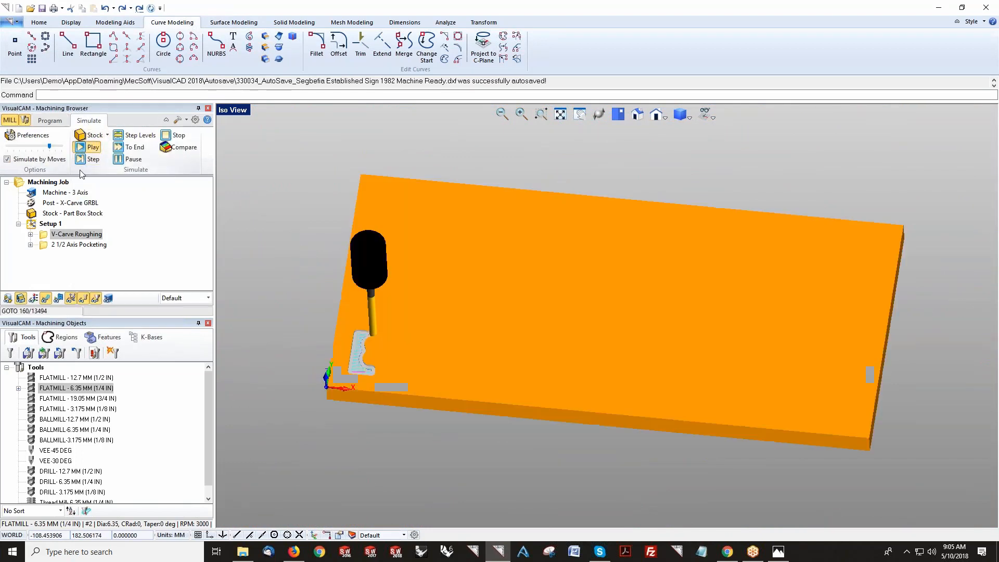
click(46, 299)
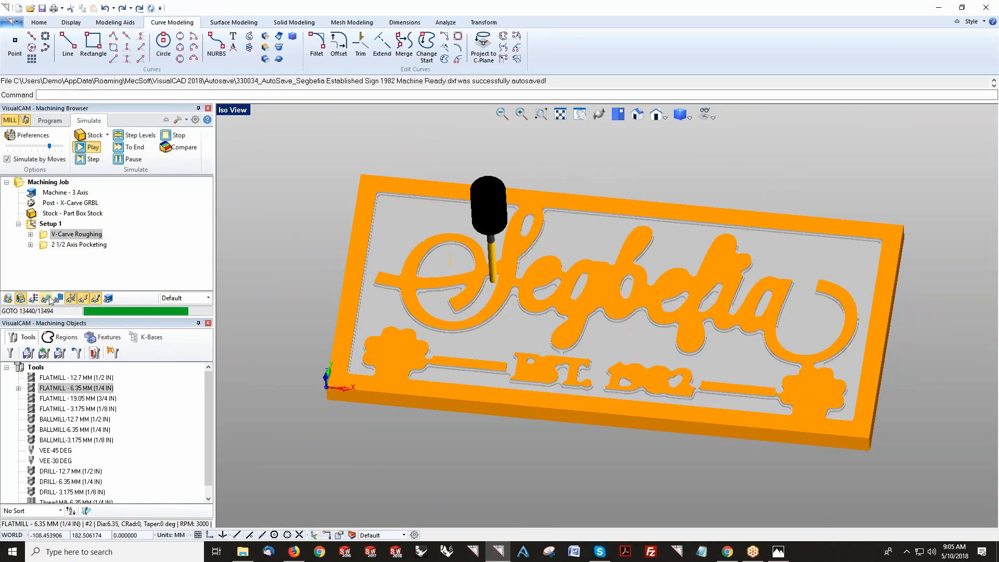
scroll(472, 327, up, 6)
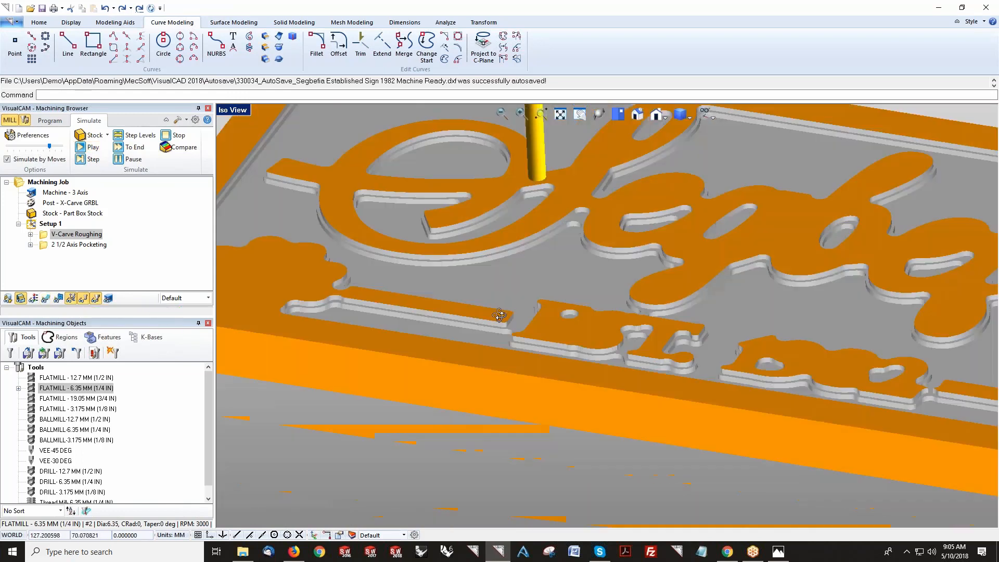
middle_drag(499, 315, 464, 318)
scroll(465, 319, down, 8)
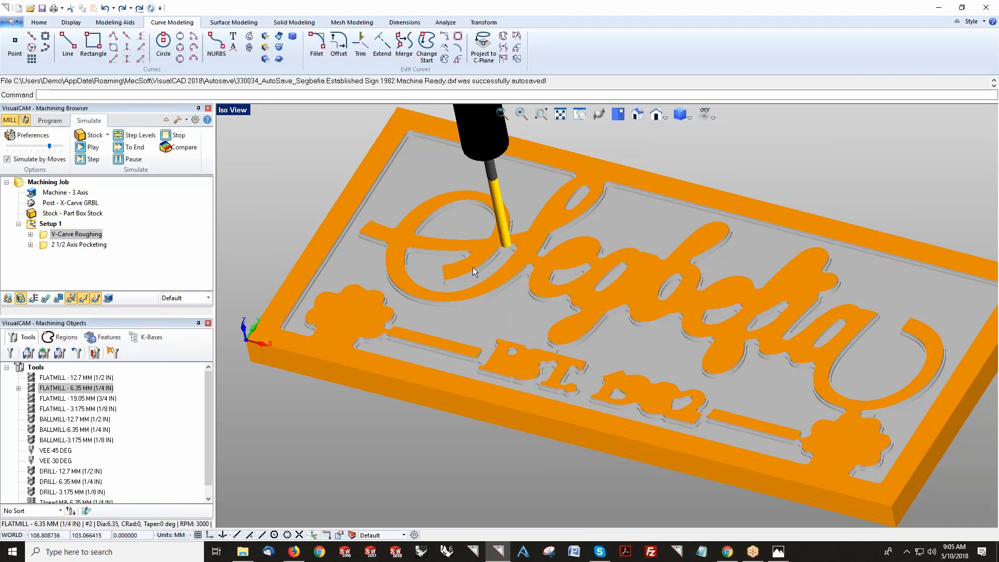
Step: Move the 2 1/2 Axis Pocketing operation ahead of V-Carve Roughing and simulate the job again
click(43, 246)
drag(44, 249, 45, 234)
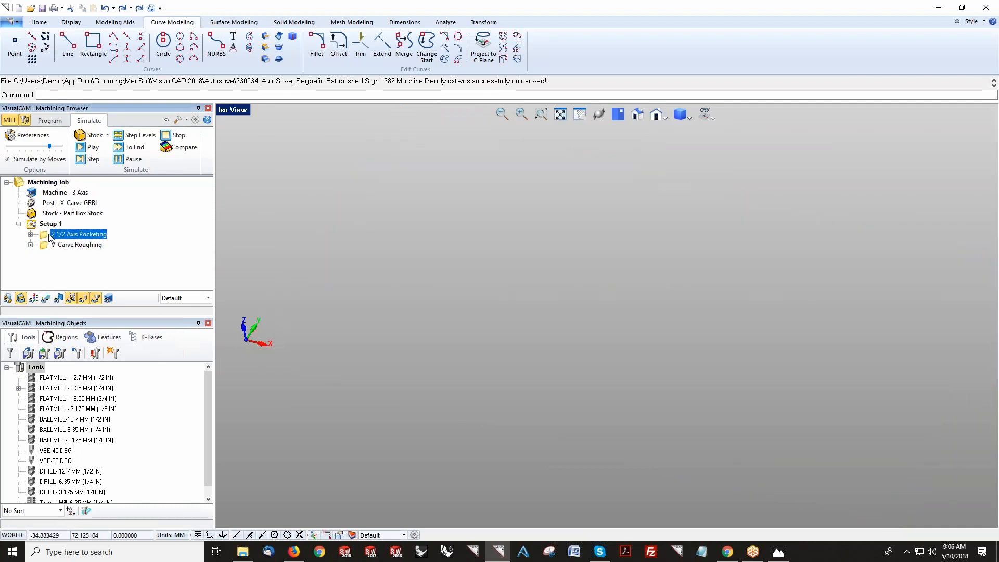
click(89, 150)
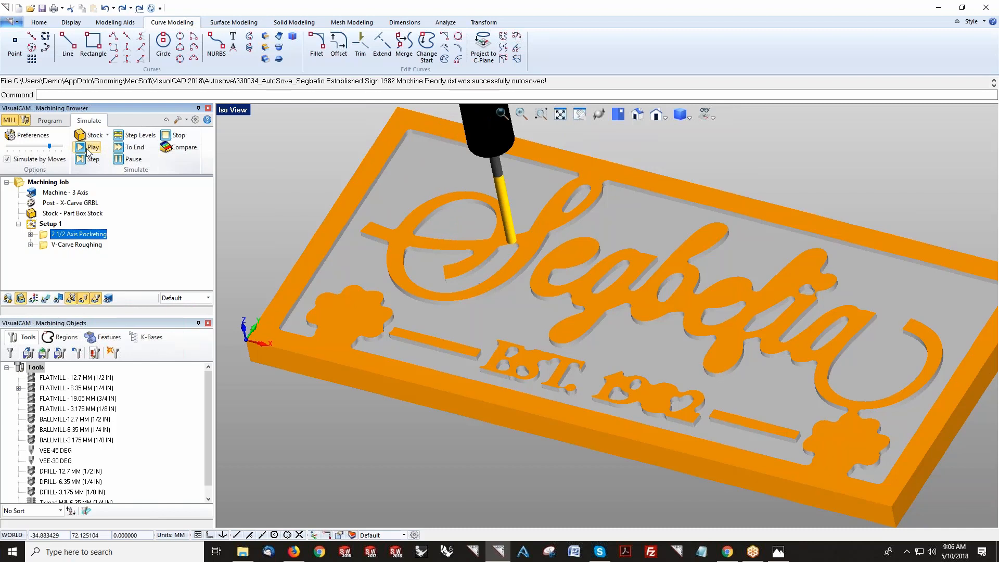
scroll(515, 266, up, 4)
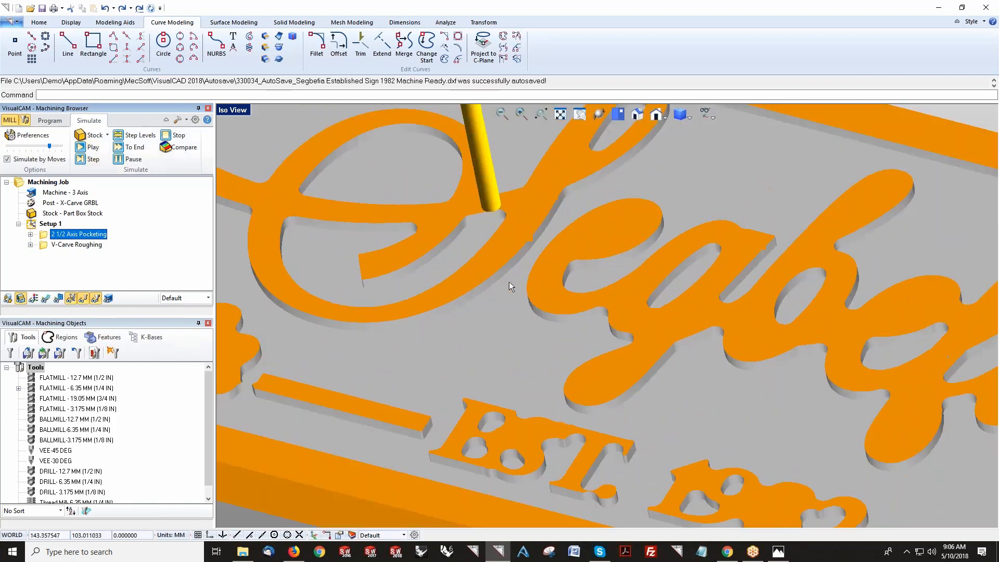
scroll(325, 287, up, 6)
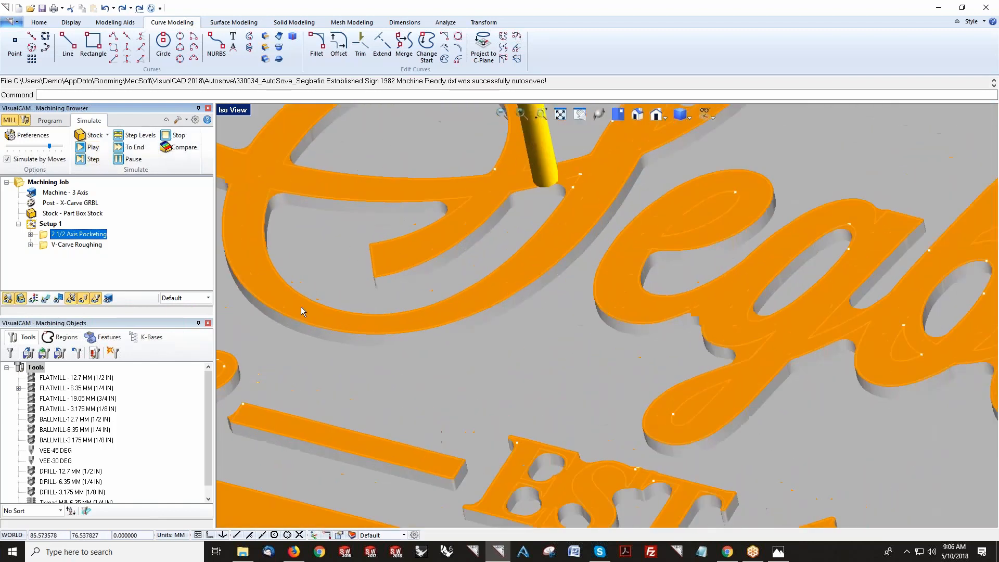
click(291, 330)
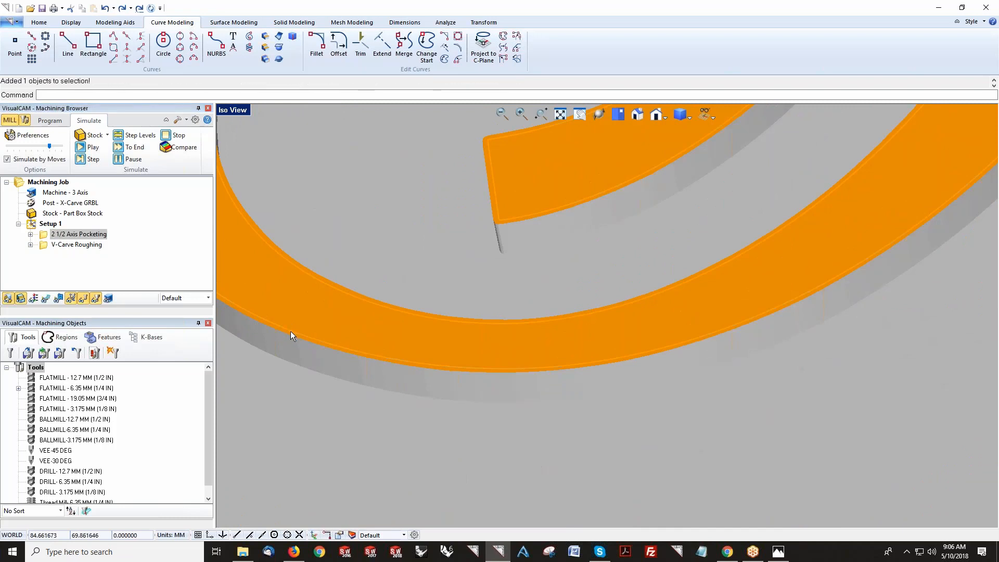
scroll(368, 301, down, 10)
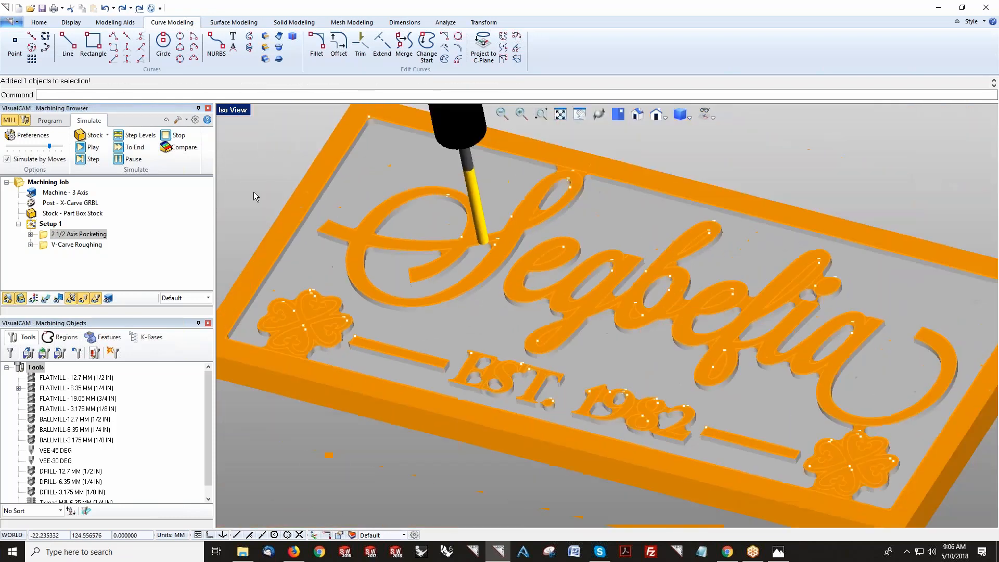
Step: Move the V-Carve Roughing operation back ahead of the 2 1/2 Axis Pocketing operation
click(52, 246)
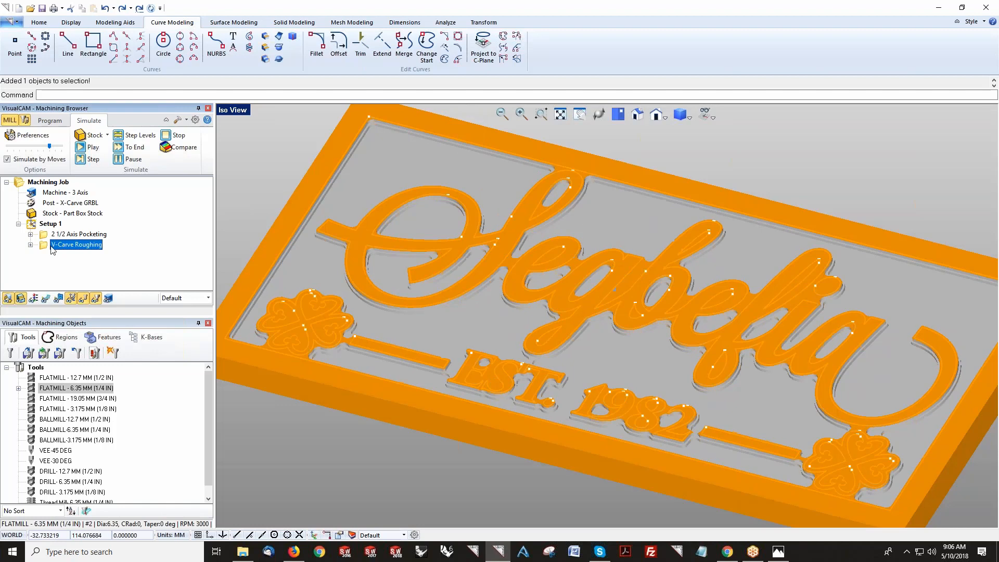
drag(44, 243, 47, 238)
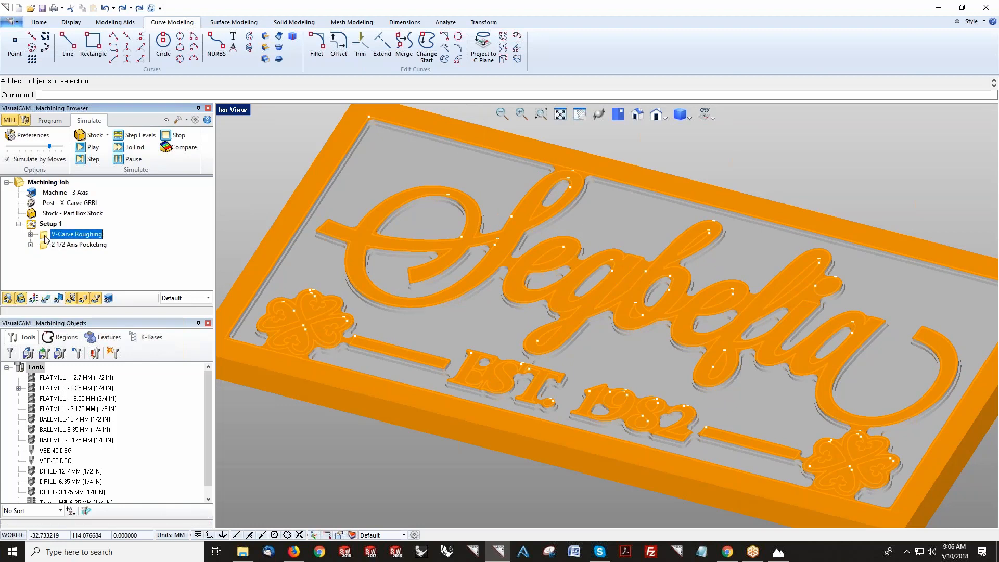
click(50, 121)
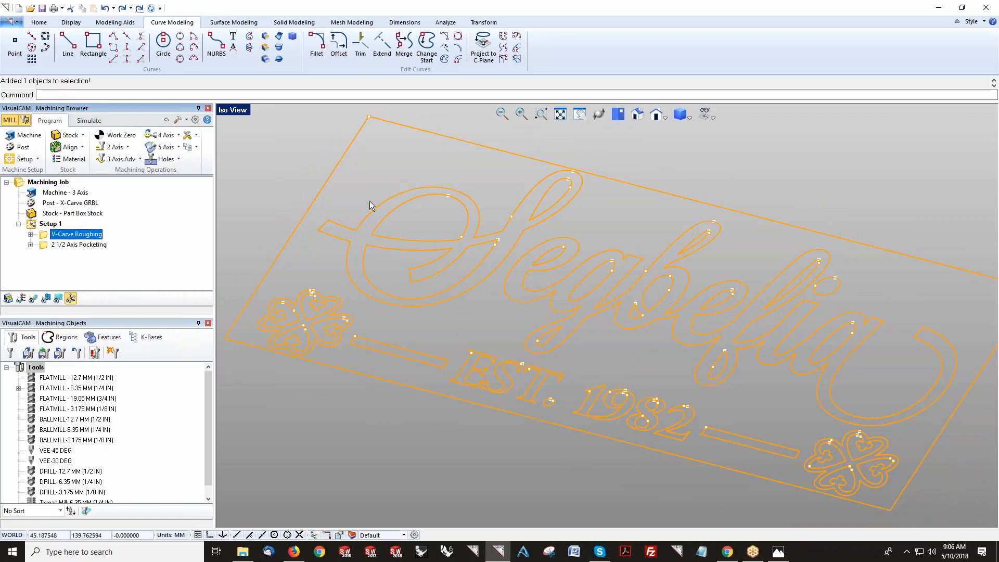
Step: Start a new 2 Axis V-Carving operation and view the sign from the top
click(112, 147)
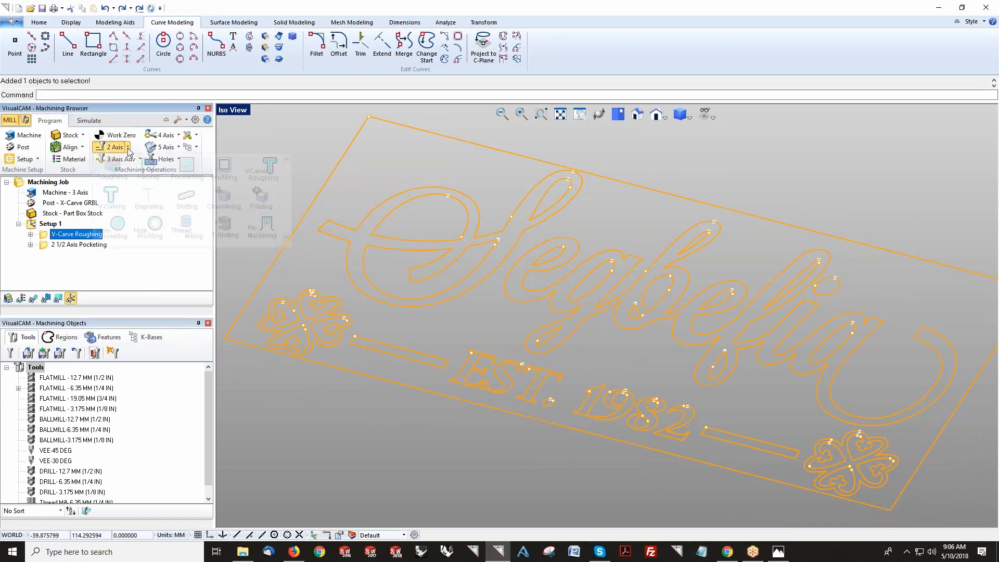
click(116, 202)
drag(120, 203, 120, 289)
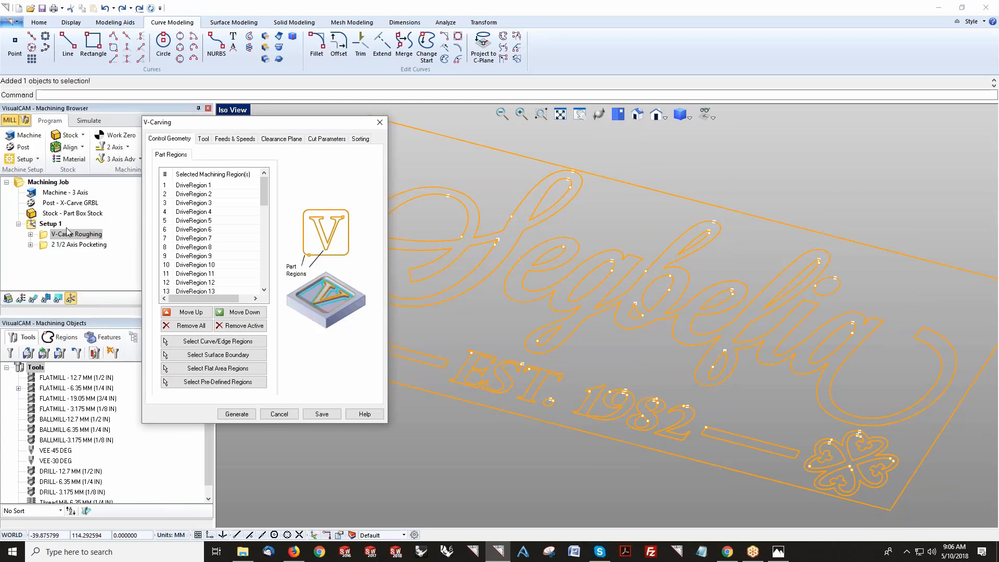
click(618, 114)
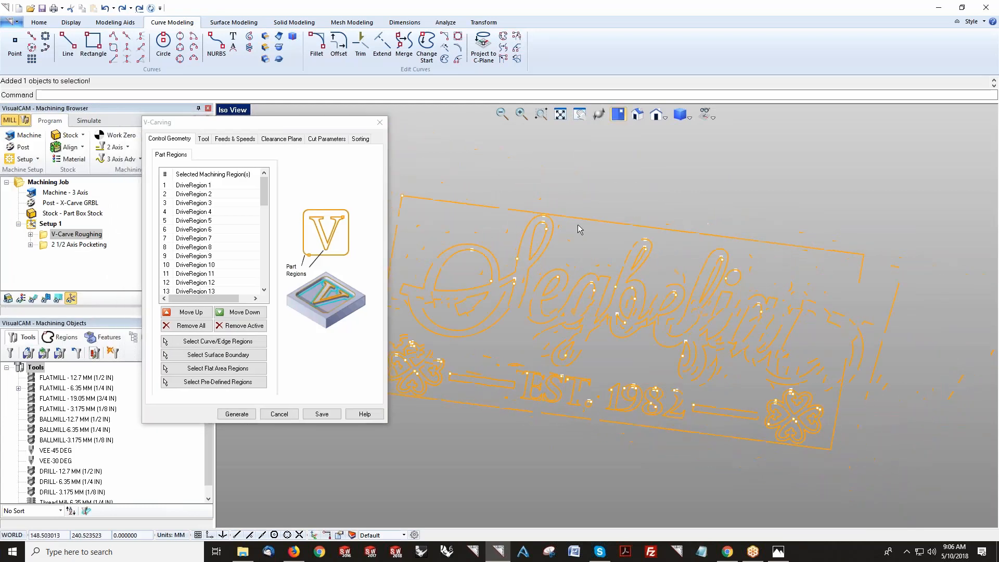
scroll(426, 373, up, 2)
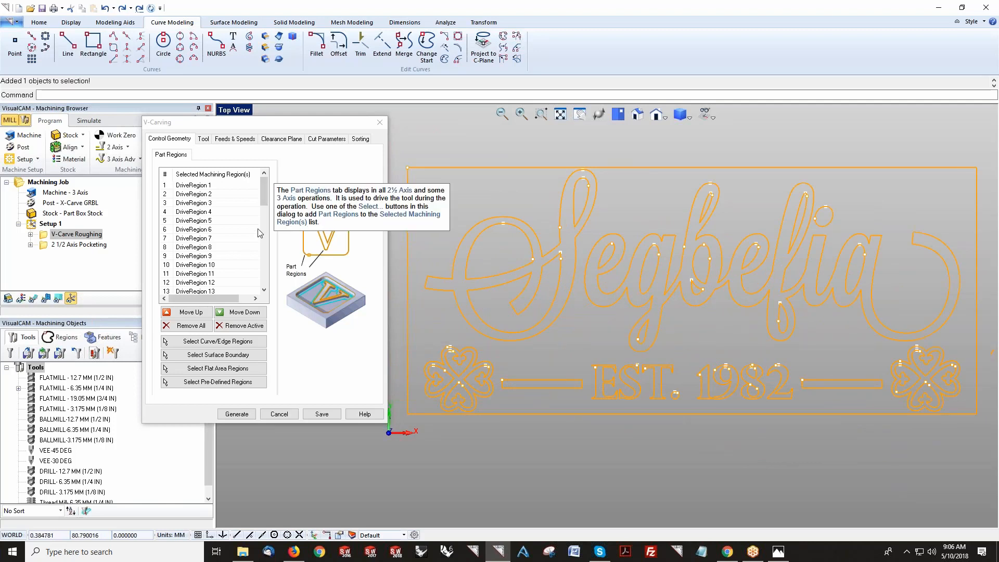
Step: Select the VEE-30 DEG tool for the V-Carving operation and review its tool dimensions without editing
click(203, 139)
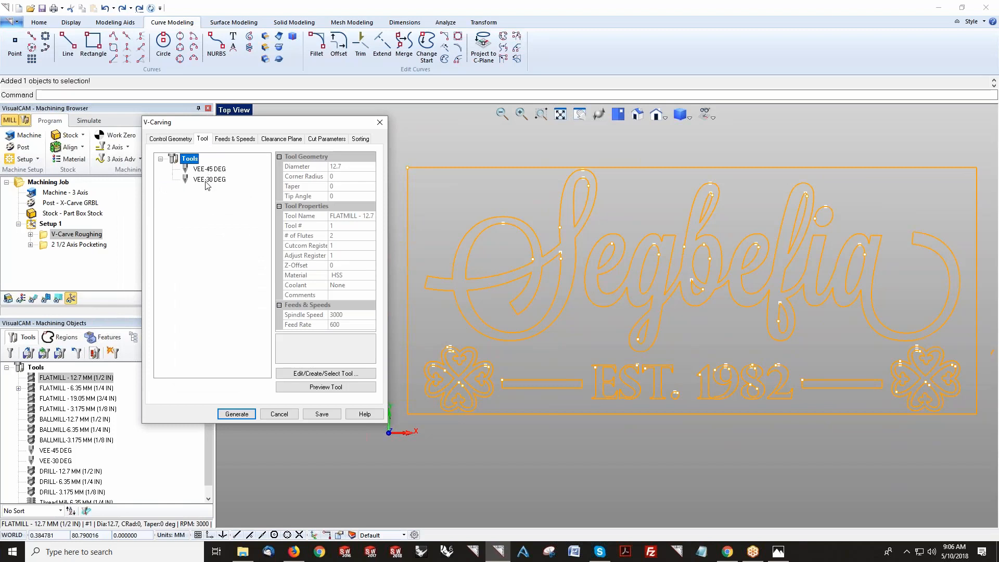
double_click(207, 181)
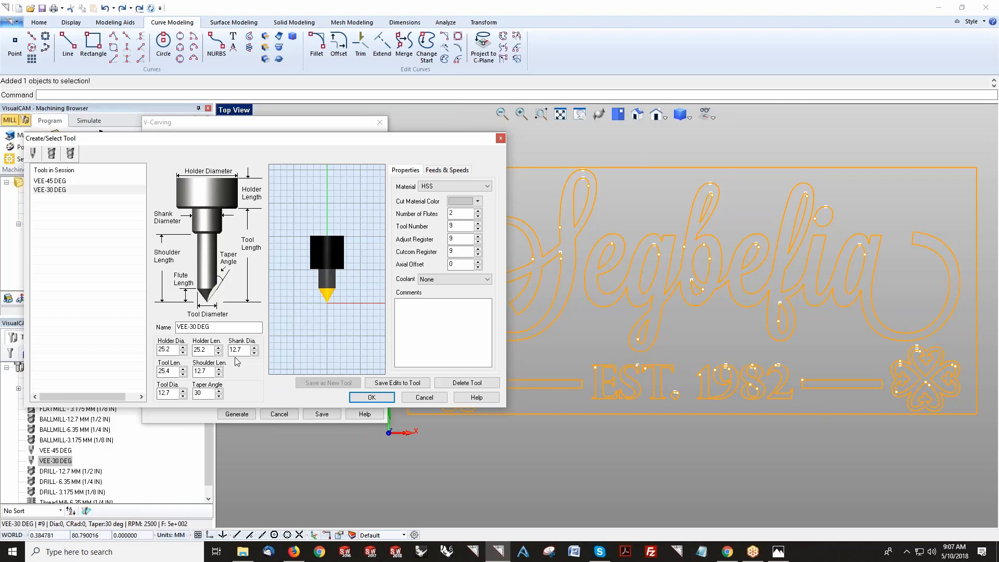
click(202, 371)
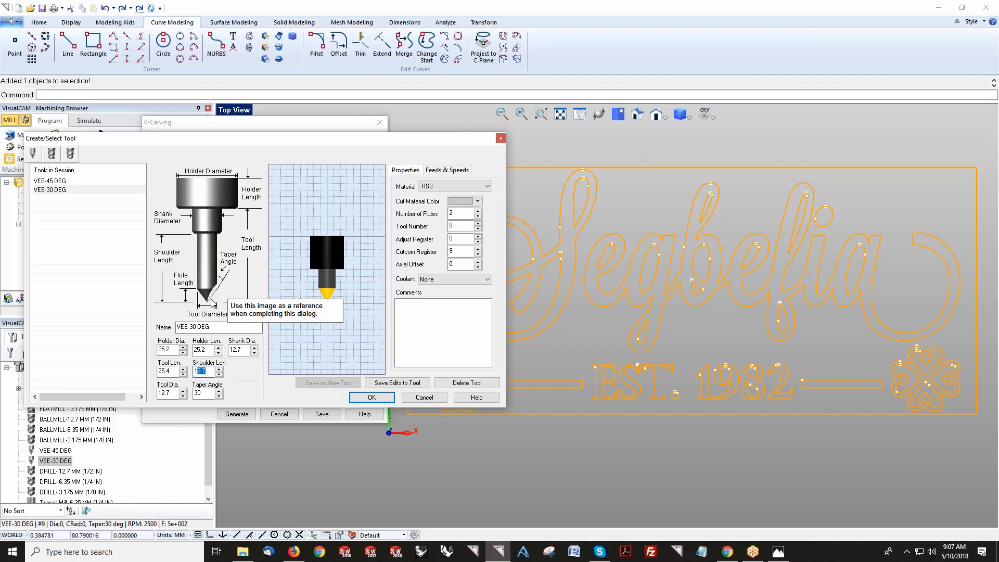
click(175, 393)
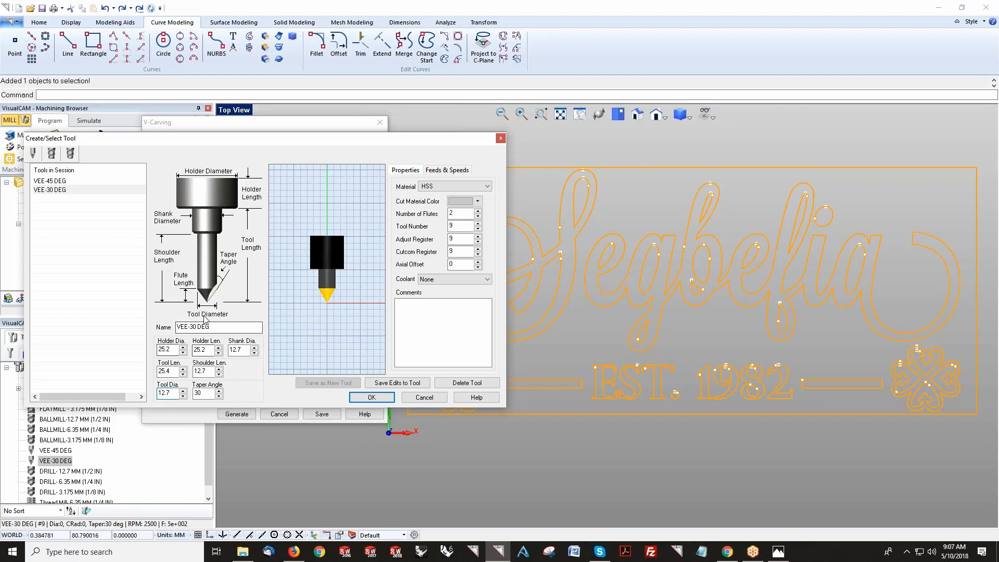
drag(171, 394, 157, 393)
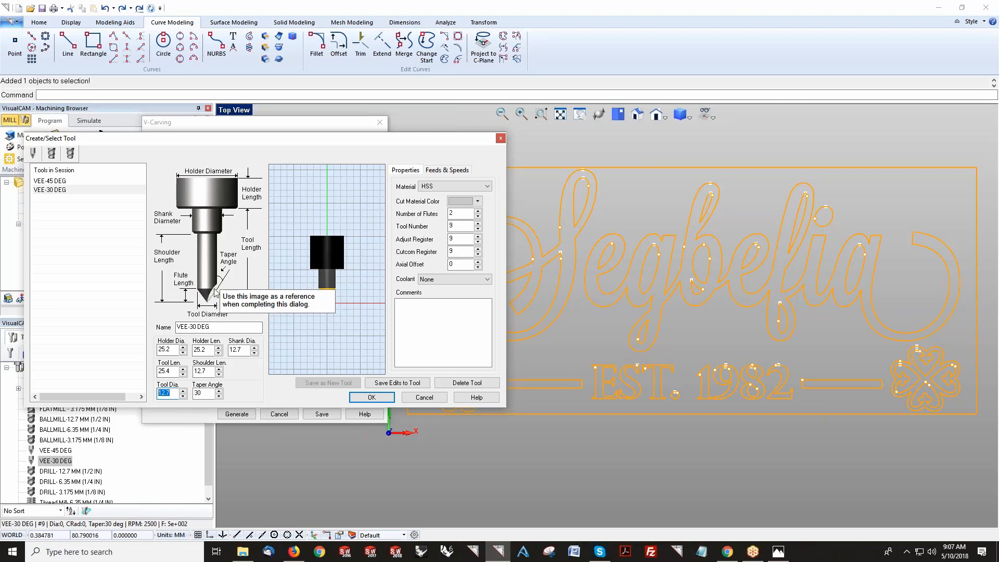
click(423, 398)
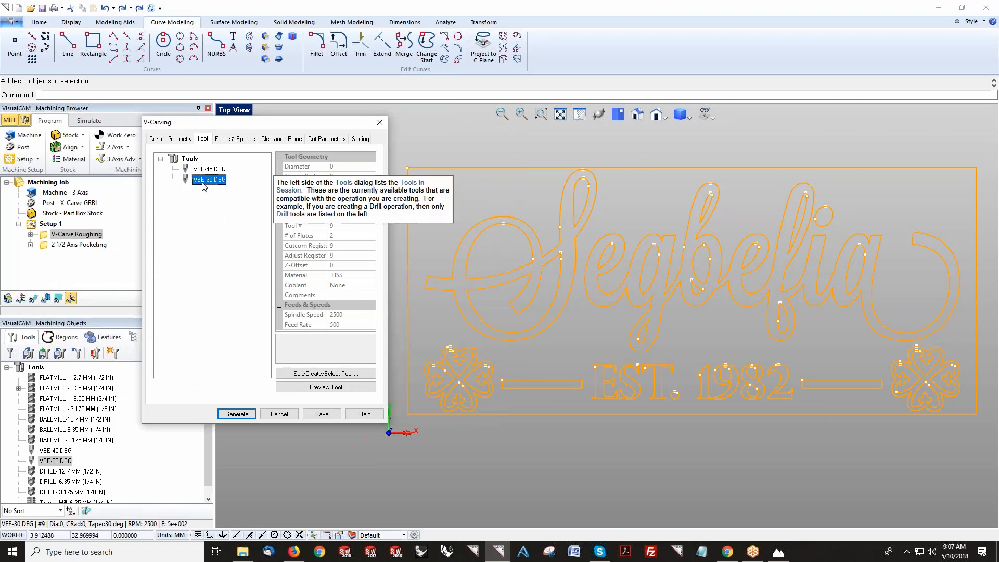
Step: Set the V-Carving total cut depth to 4, rough depth per cut to 1 and tolerance to 0.01, then generate the toolpath
click(254, 139)
click(281, 140)
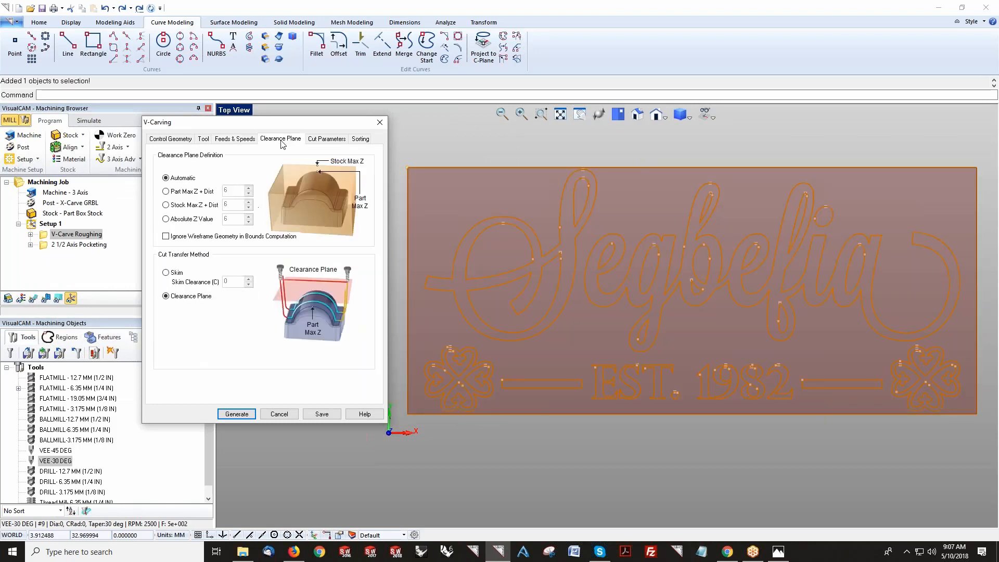
click(331, 139)
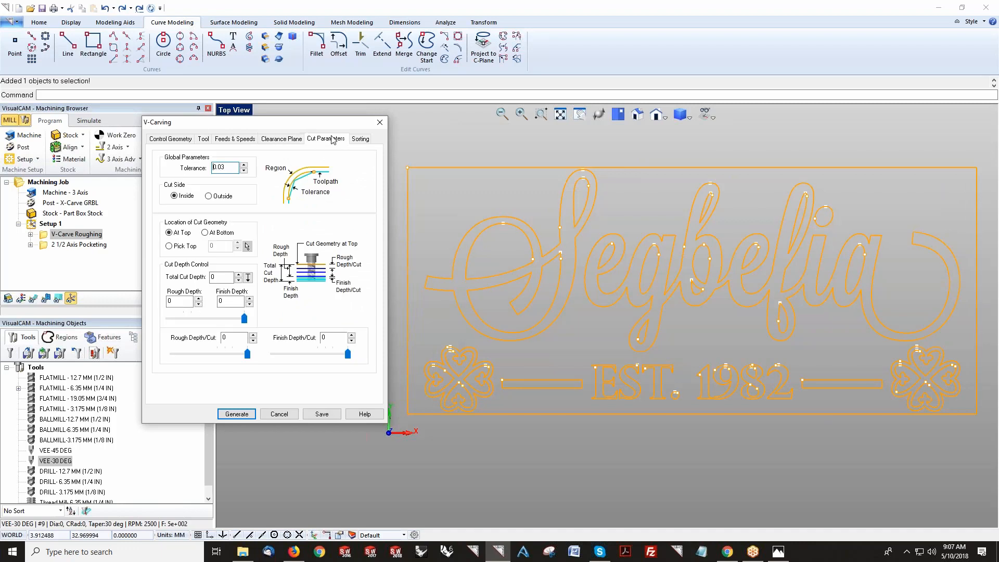
click(221, 277)
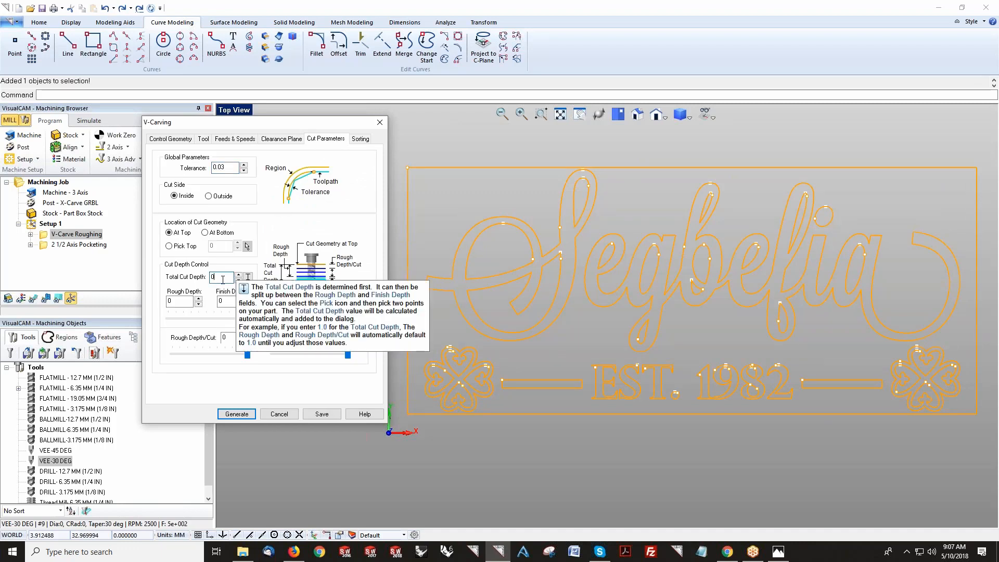
key(Tab)
key(Tab)
key(Tab)
key(Tab)
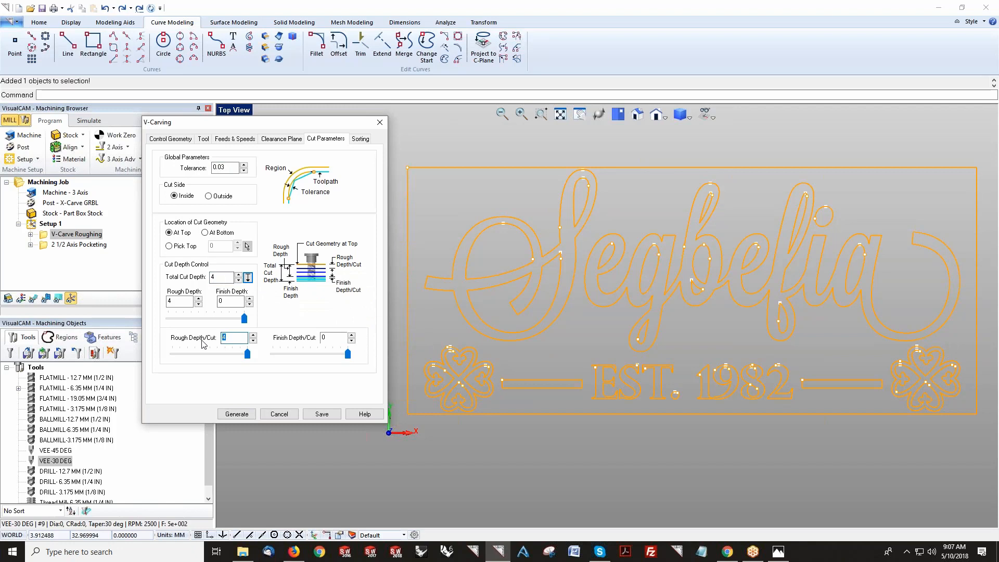
key(Tab)
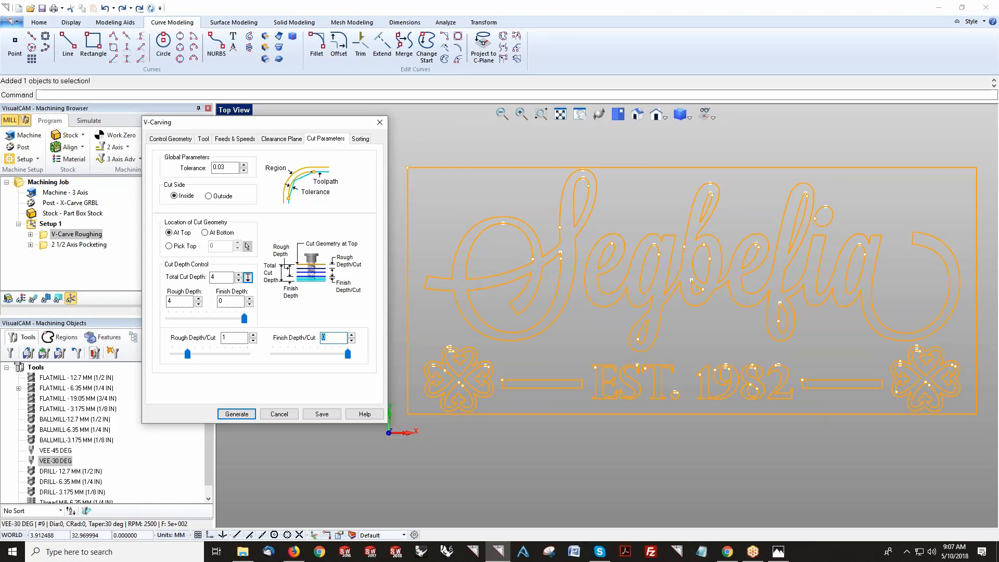
click(222, 167)
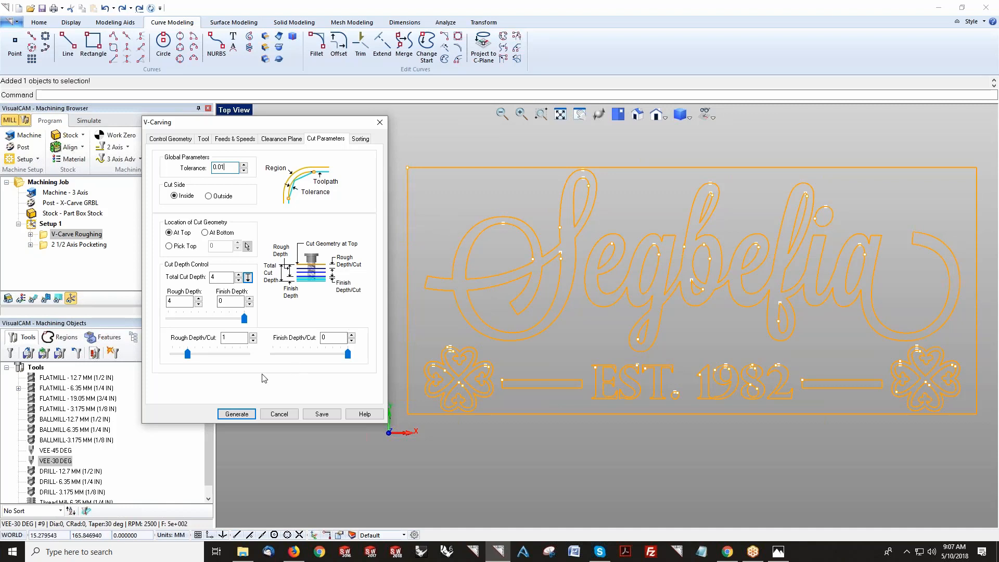
click(237, 415)
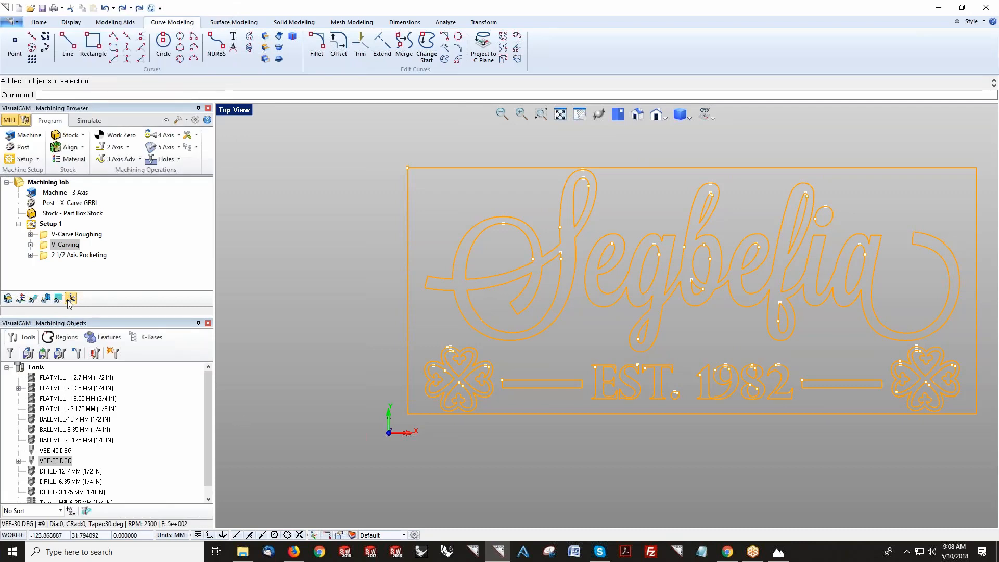
Step: Display the generated toolpaths in an isometric view and inspect the V-Carving passes around the flowers and lettering
click(33, 299)
right_drag(484, 312, 504, 313)
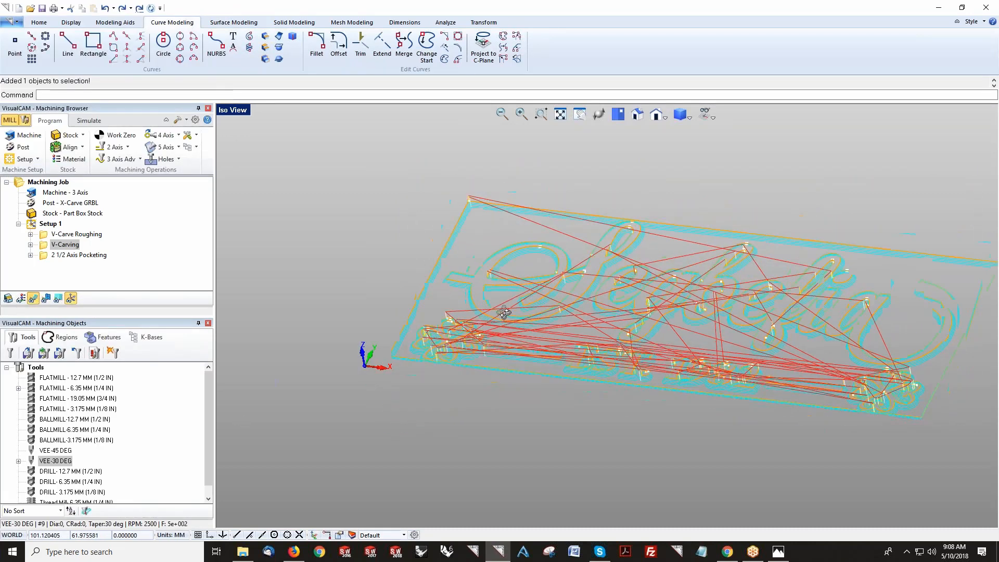
scroll(480, 352, up, 10)
right_drag(472, 356, 526, 375)
scroll(501, 348, down, 5)
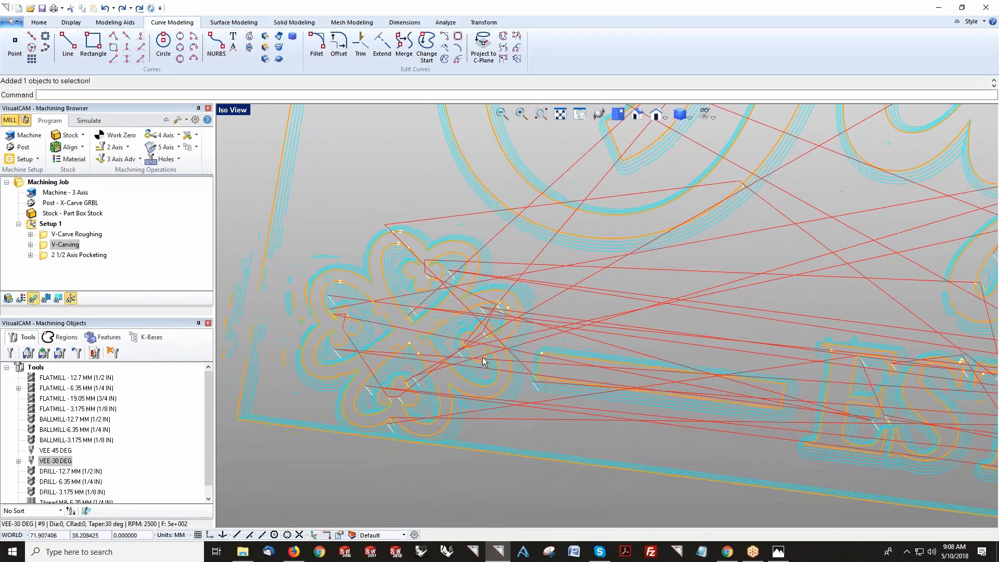
scroll(481, 358, down, 4)
scroll(424, 401, up, 8)
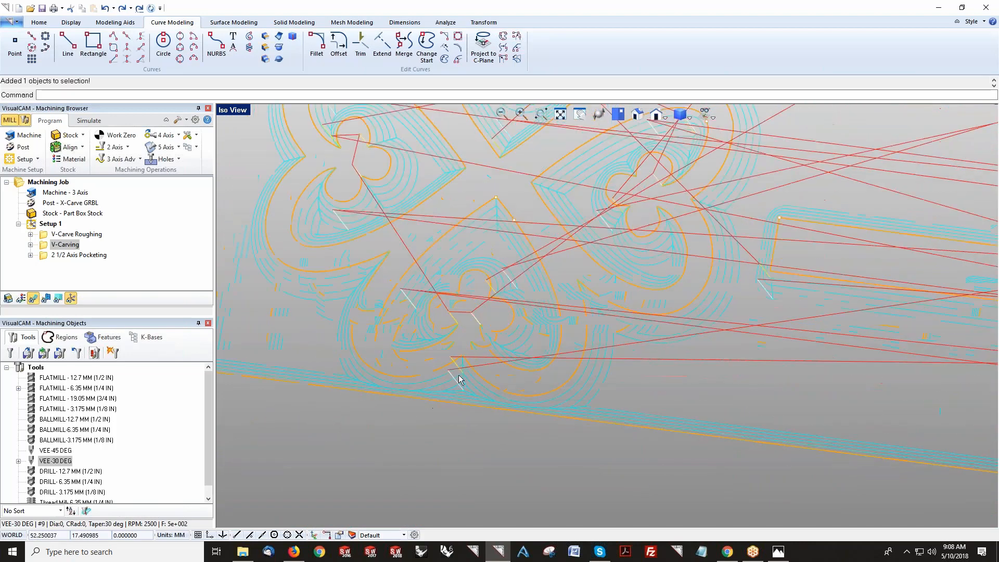
scroll(385, 392, down, 8)
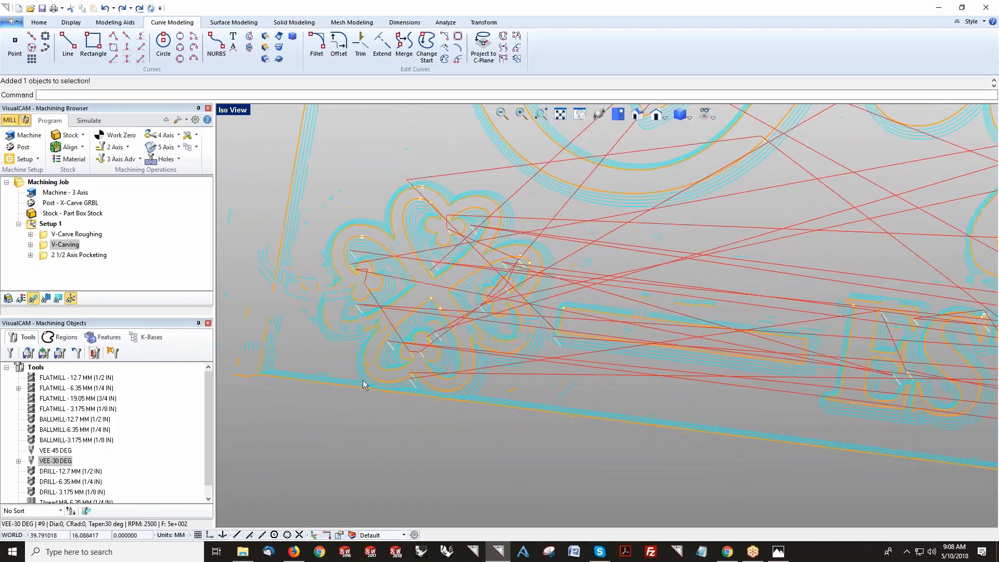
scroll(558, 359, up, 10)
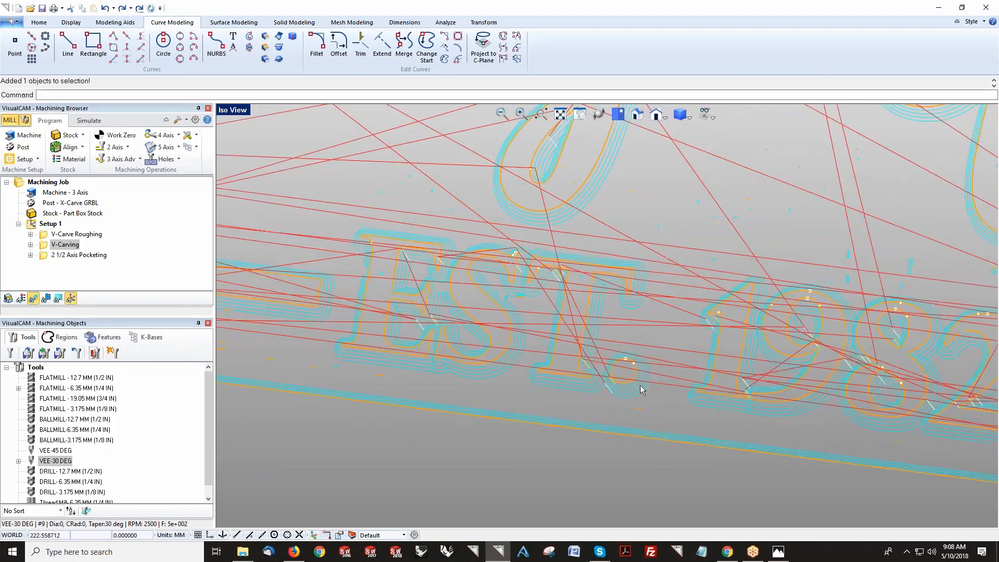
scroll(558, 359, down, 8)
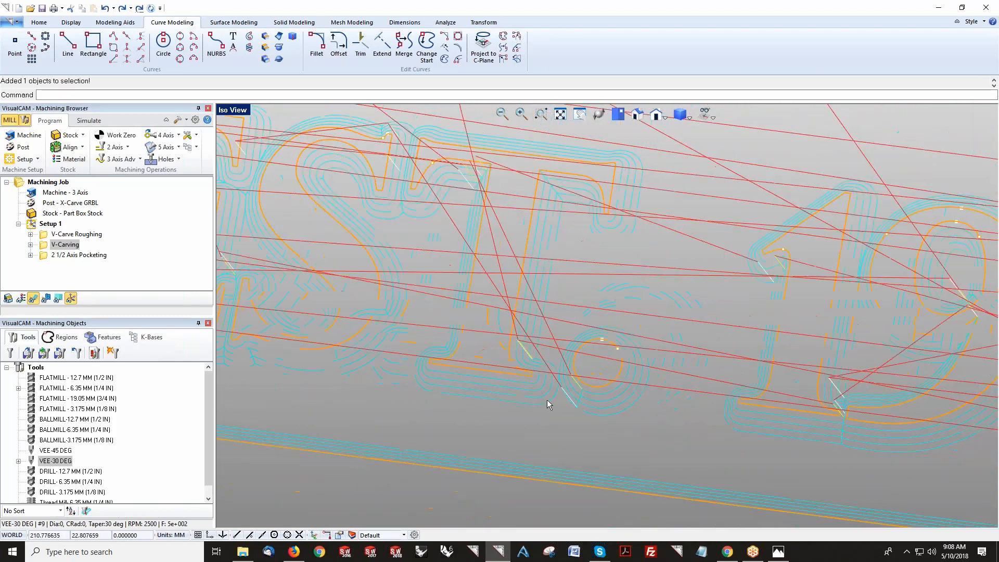
scroll(558, 384, down, 7)
middle_drag(591, 411, 662, 412)
scroll(599, 406, down, 2)
scroll(582, 279, up, 2)
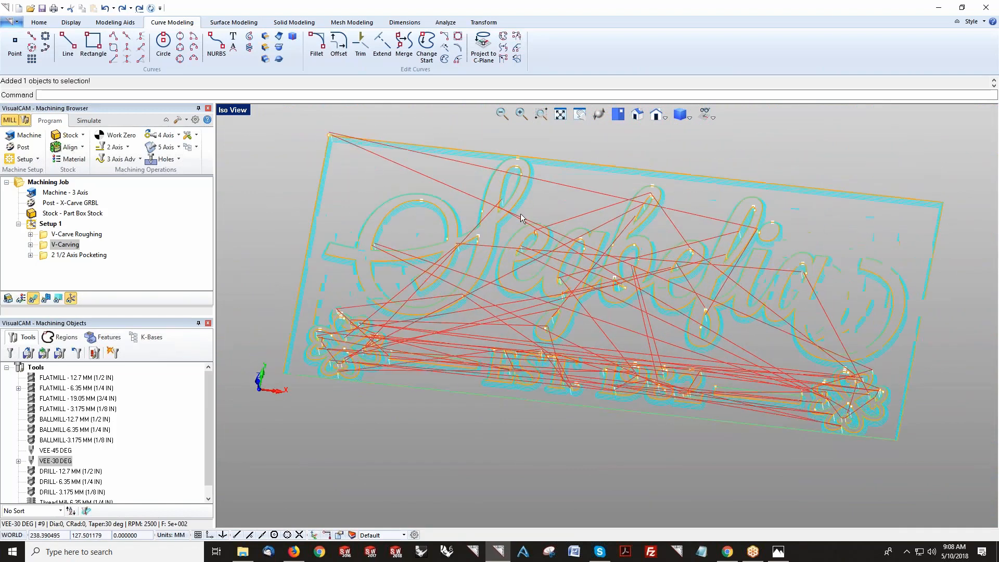
Step: Save the project as Segbefia Established Sign 1982 Machine Ready.vcp
click(45, 26)
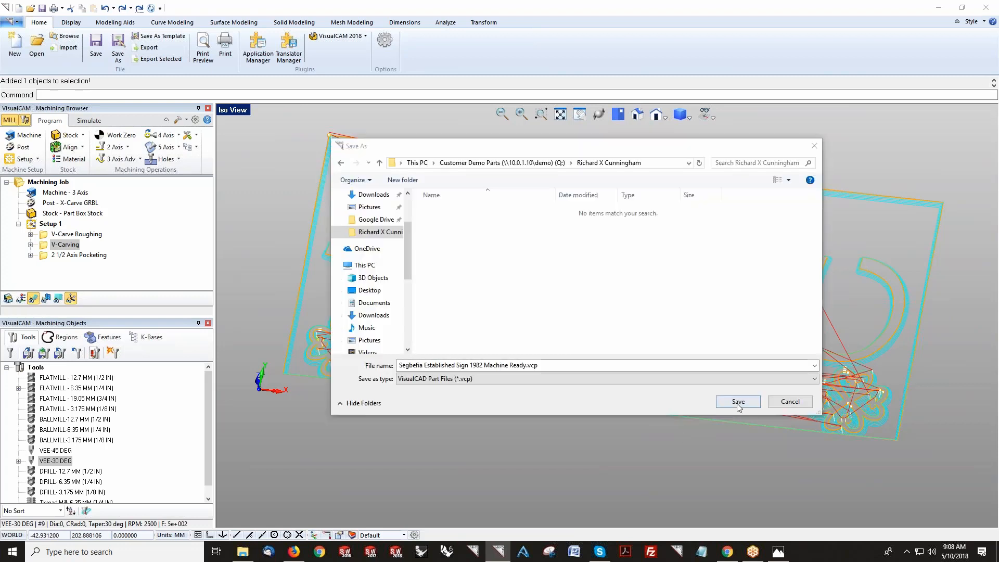
click(739, 402)
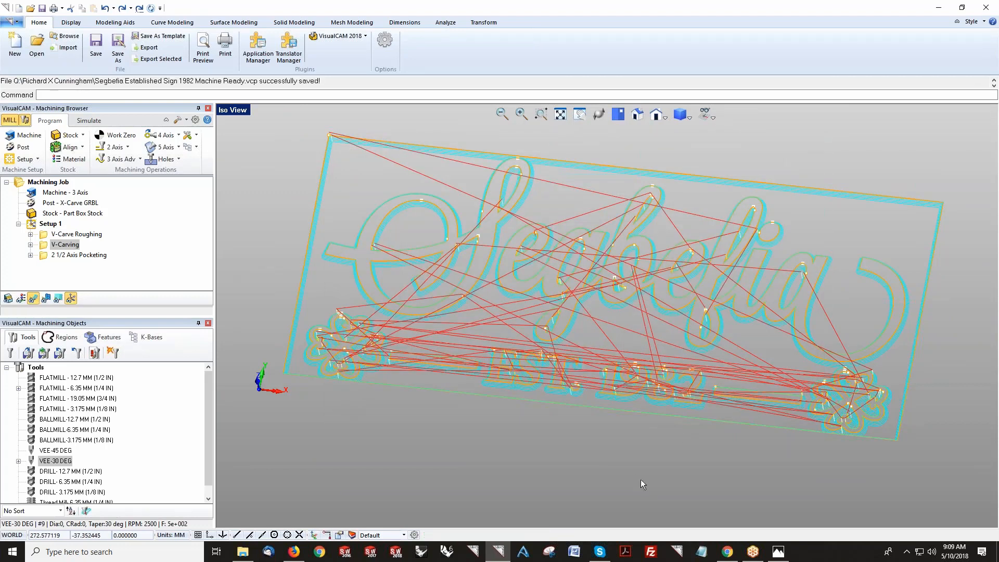
Step: Simulate the V-Carve Roughing and V-Carving operations on the stock, turning off Simulate by Moves and slowing the playback speed
click(77, 234)
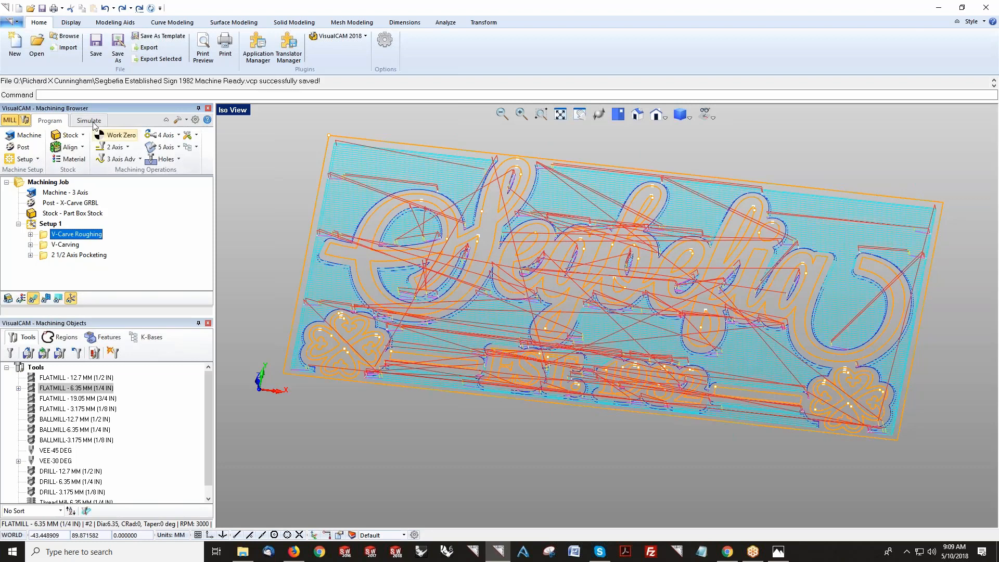
click(90, 121)
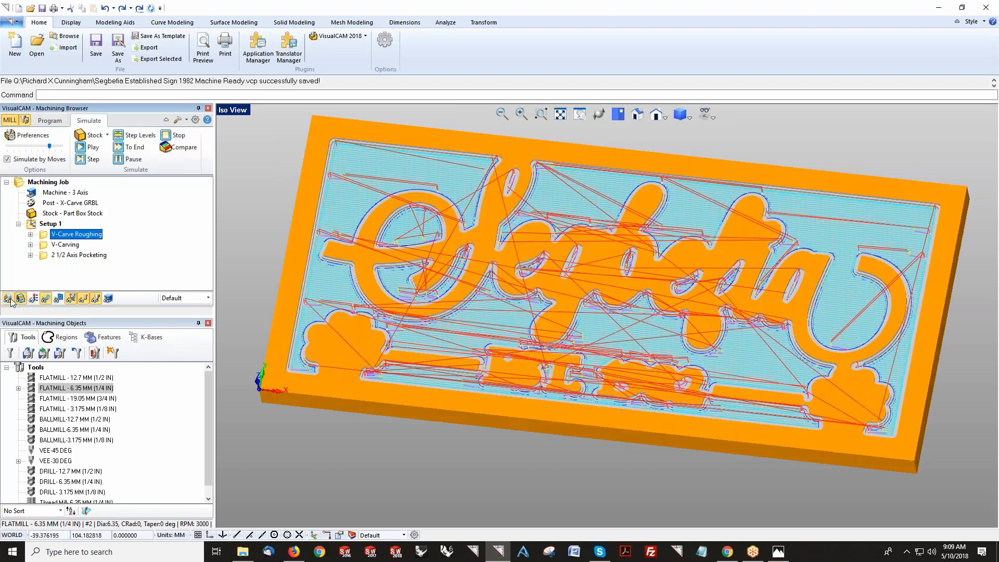
click(44, 300)
click(73, 246)
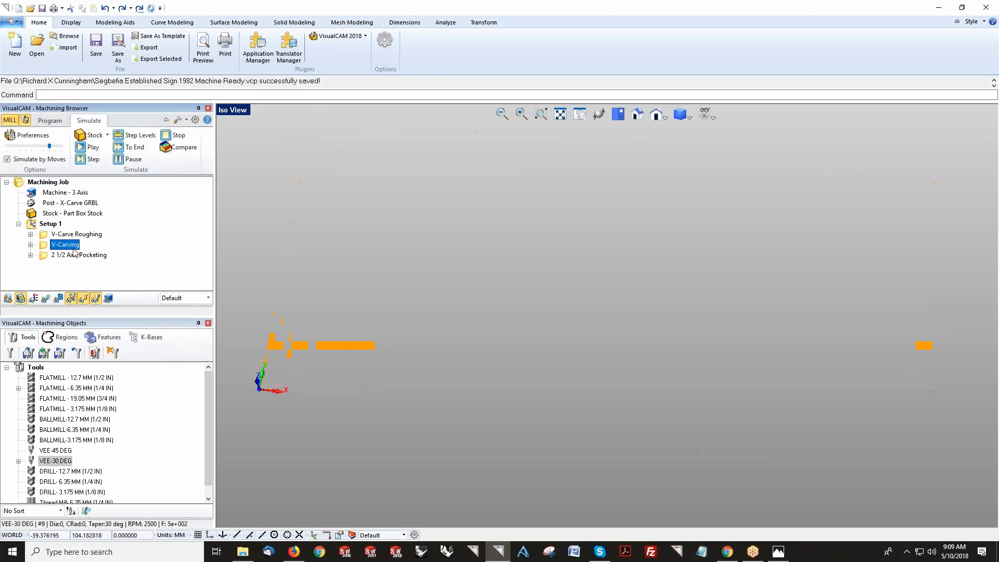
click(82, 148)
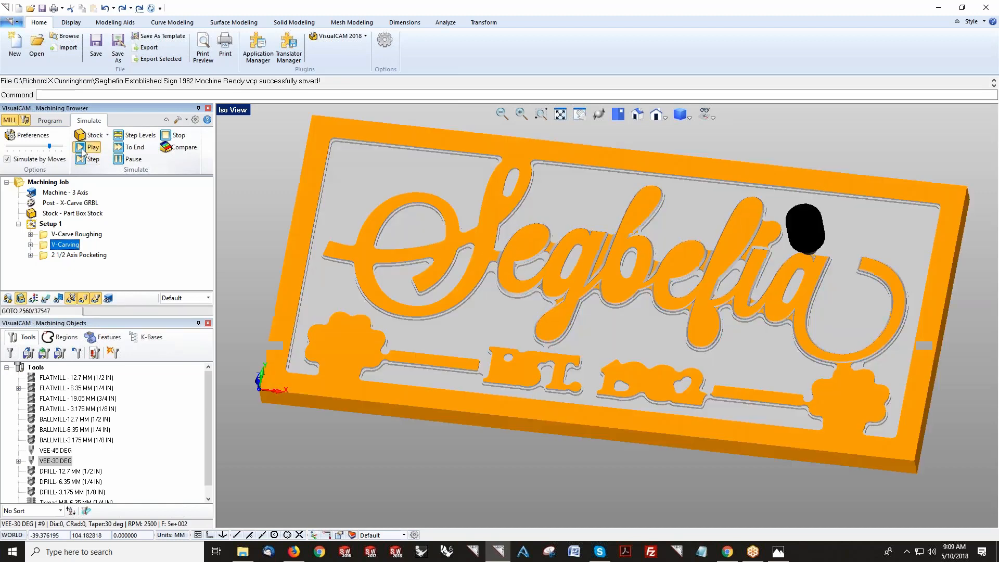
click(29, 160)
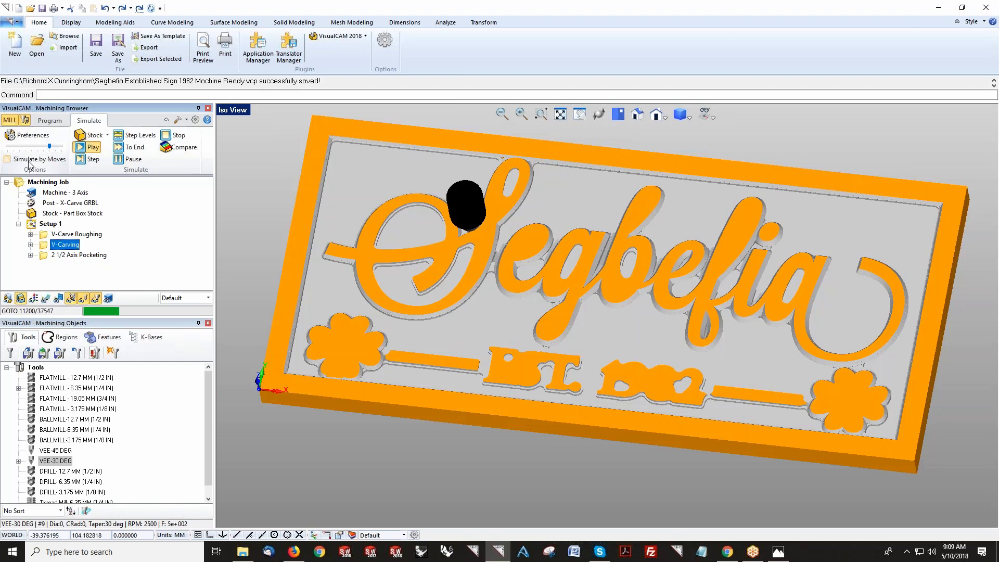
drag(48, 147, 31, 146)
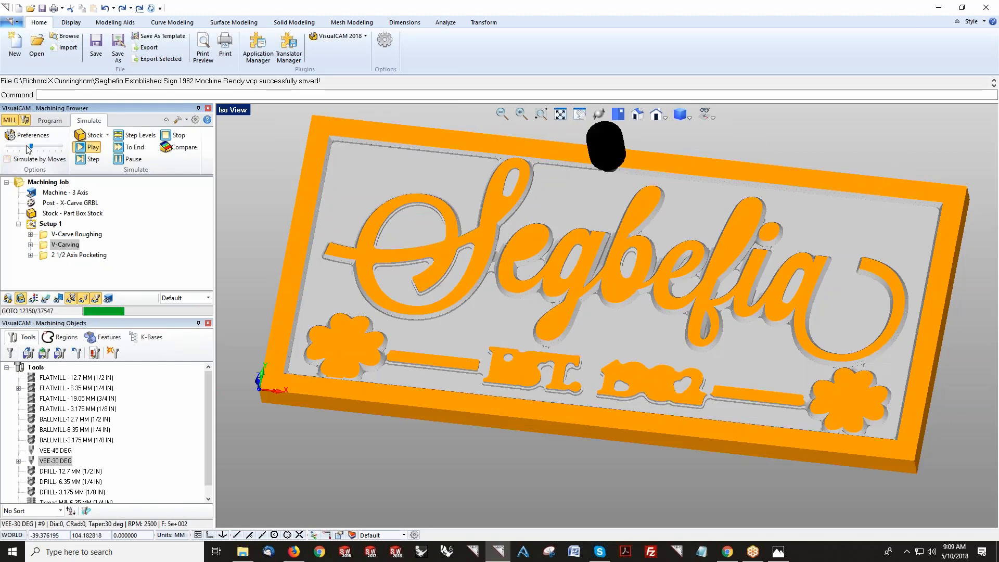
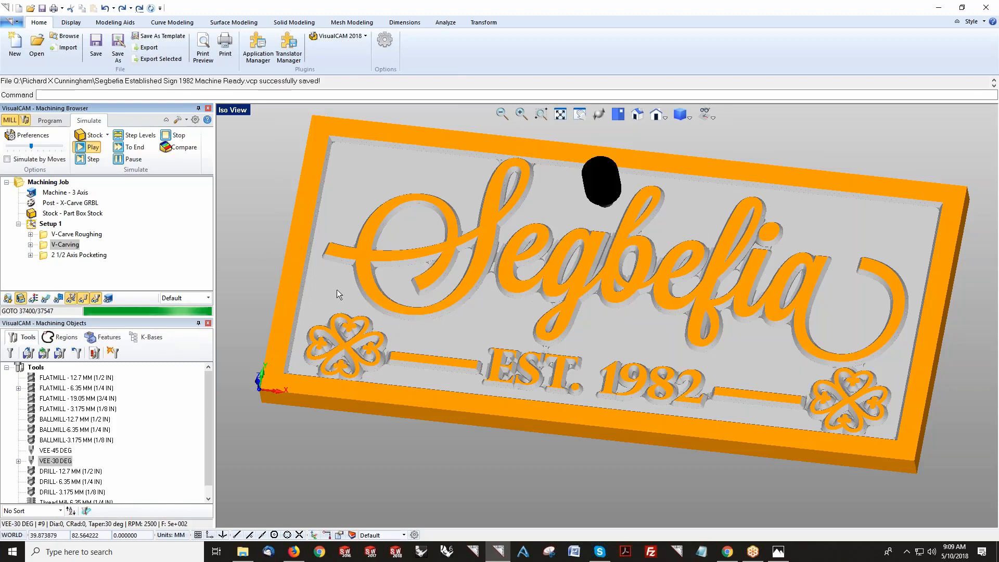
Step: Review the machining operations information for Setup 1, checking each operation's row
mouse_move(571, 312)
middle_down()
mouse_move(583, 308)
mouse_move(557, 315)
middle_up()
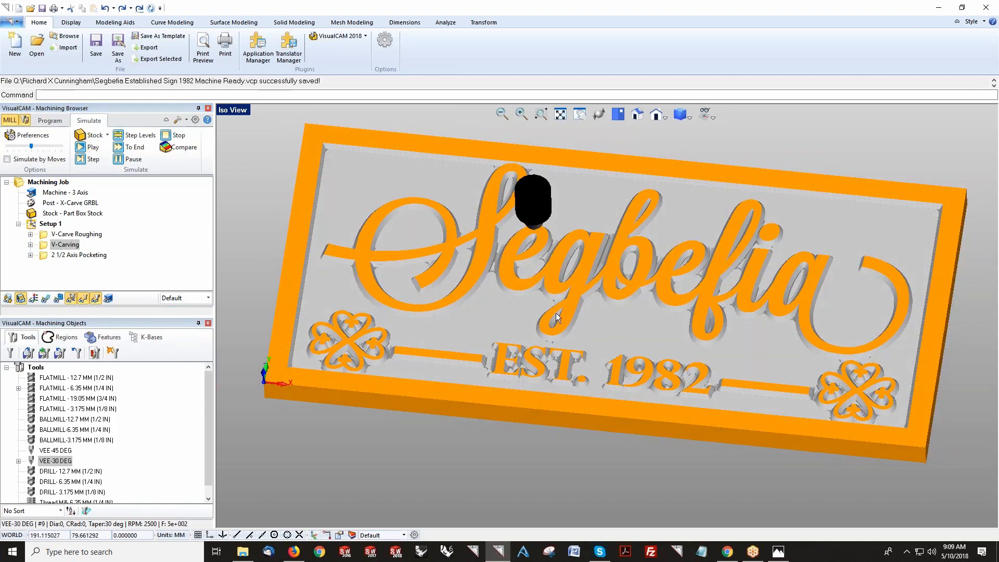
click(52, 123)
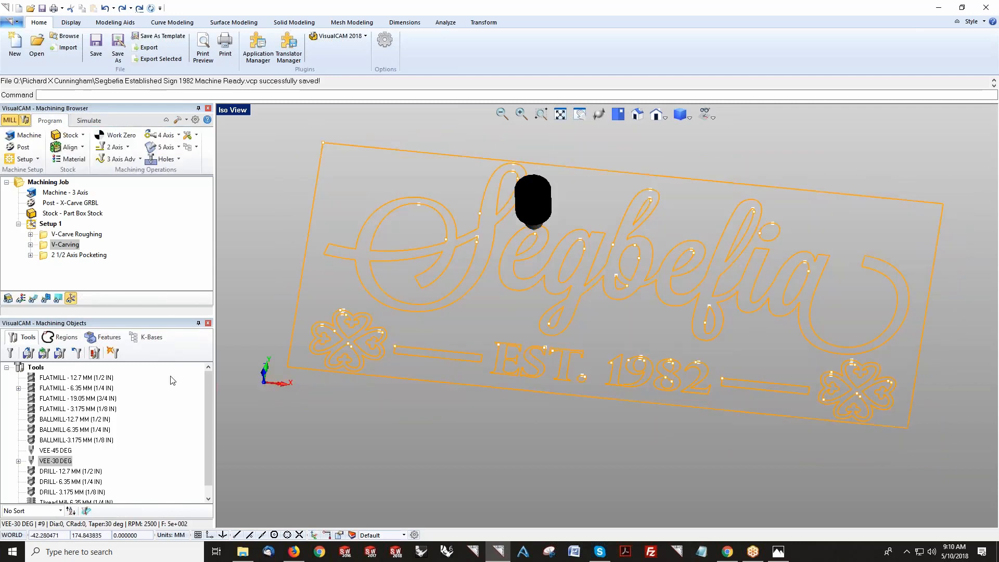
click(619, 115)
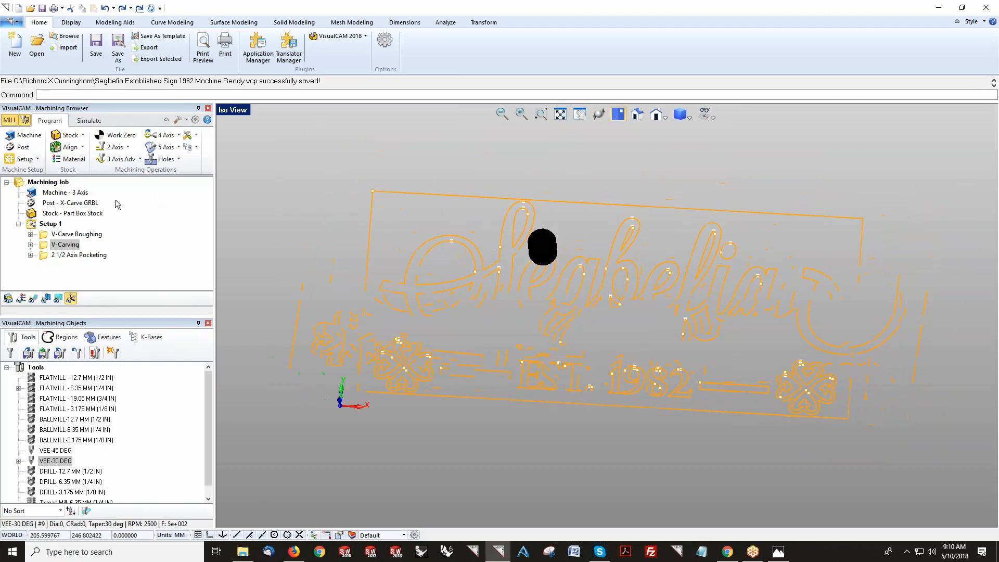
right_click(50, 225)
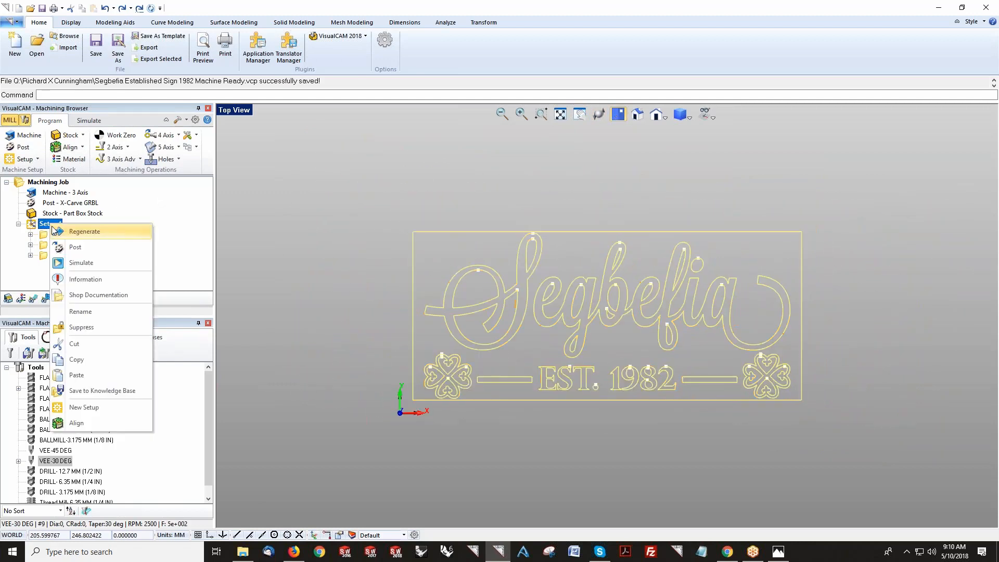
click(84, 281)
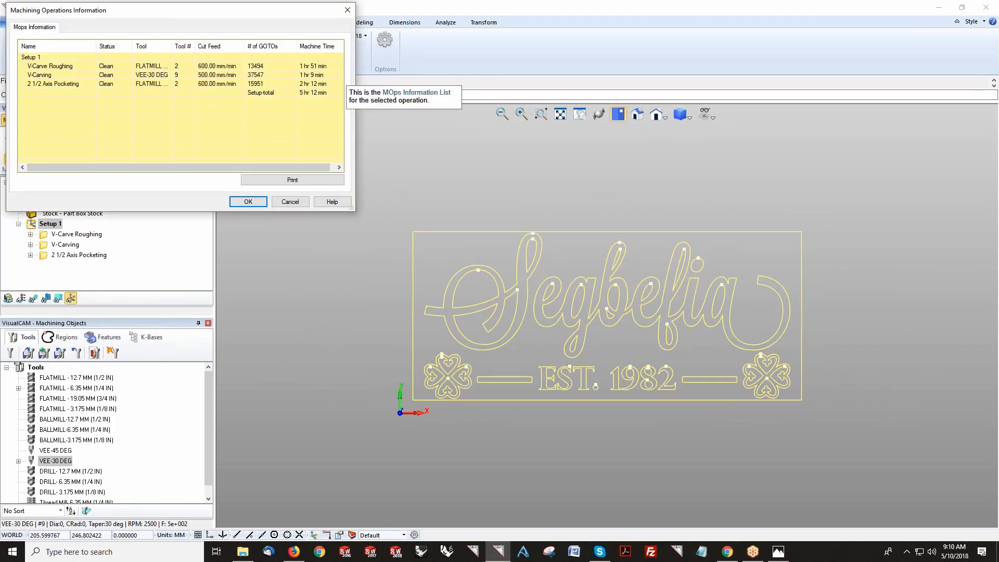
click(303, 66)
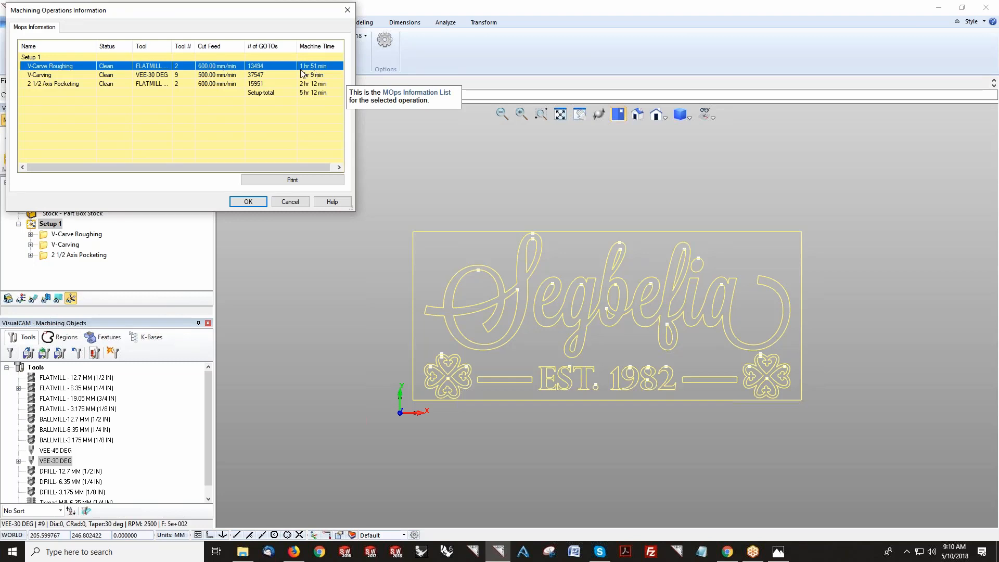
click(174, 77)
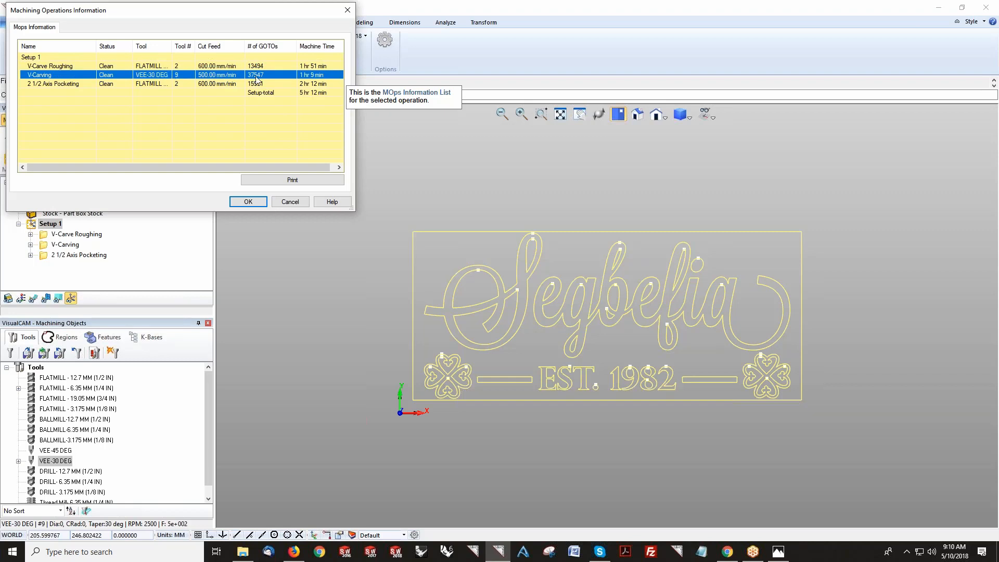
click(317, 85)
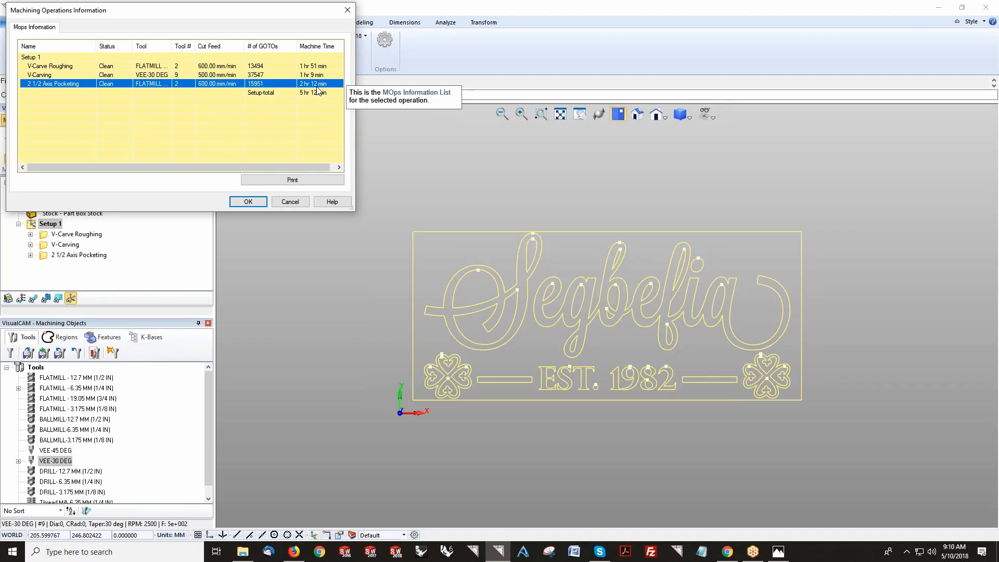
click(291, 202)
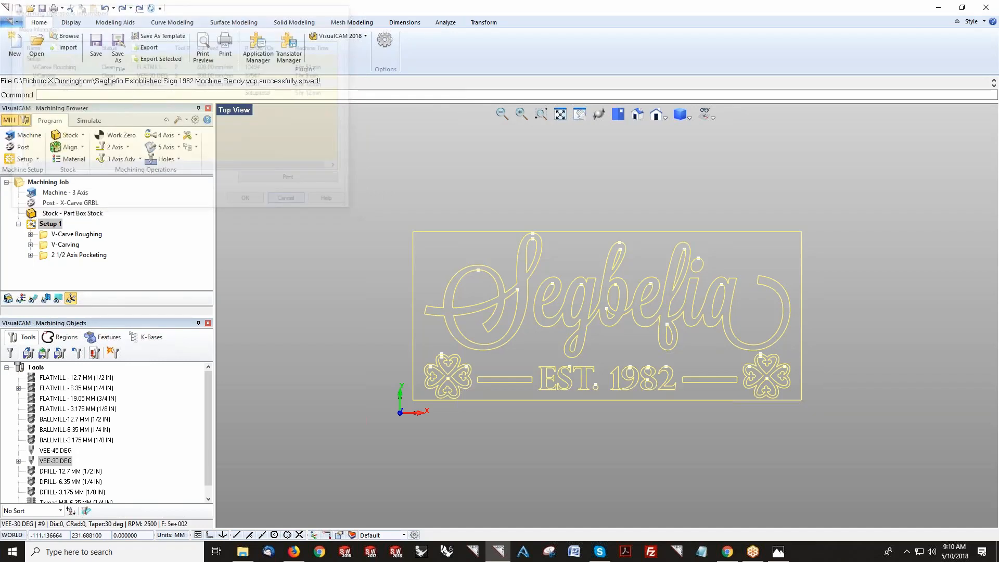
Step: Suppress the 2 1/2 Axis Pocketing operation
right_click(84, 256)
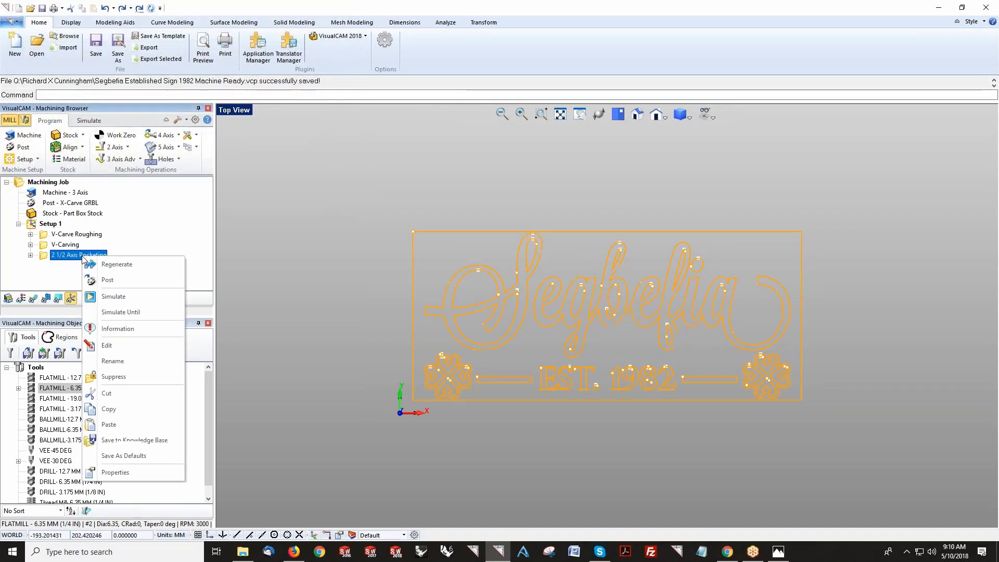
click(108, 393)
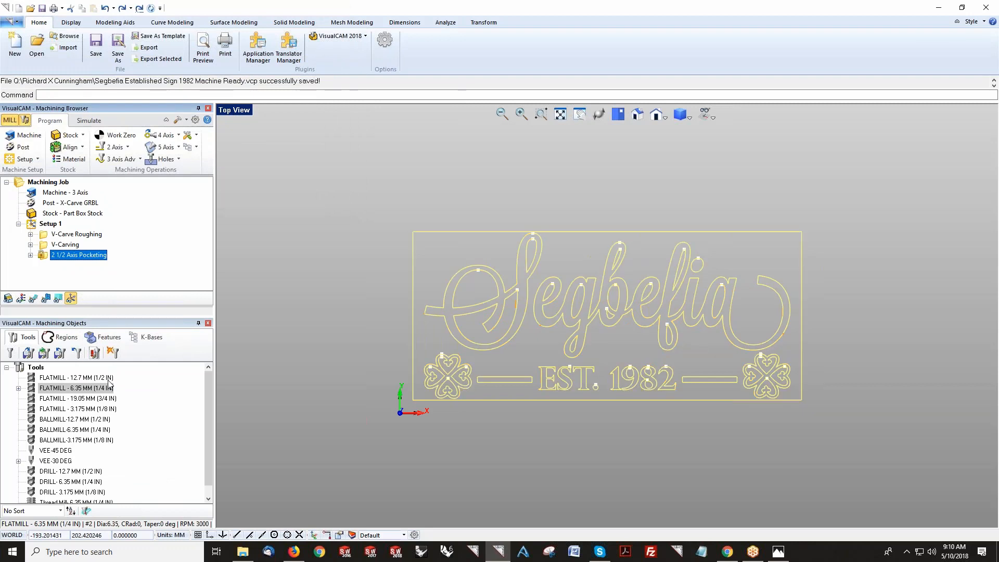
click(61, 234)
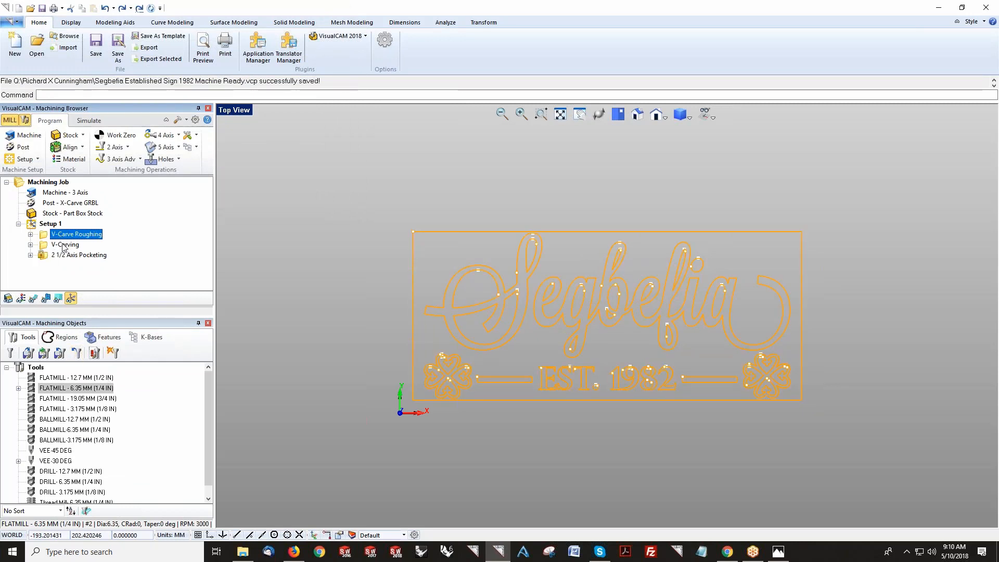
Step: Post Setup 1 with the X-Carve GRBL post as Segbefia Established Sign 1982 Machine Ready_Setup 1.nc and close the CNC editor
click(51, 223)
right_click(51, 224)
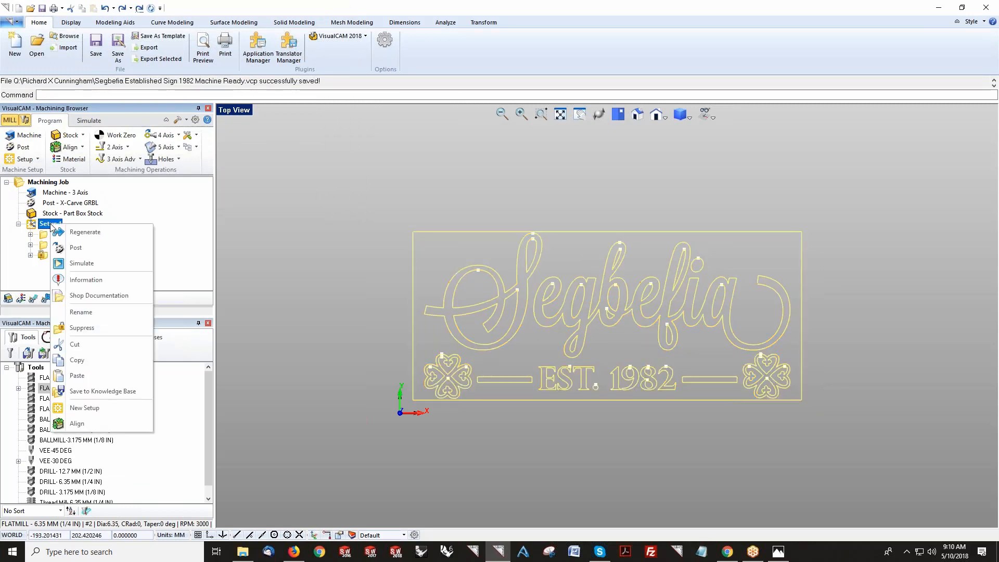
click(65, 249)
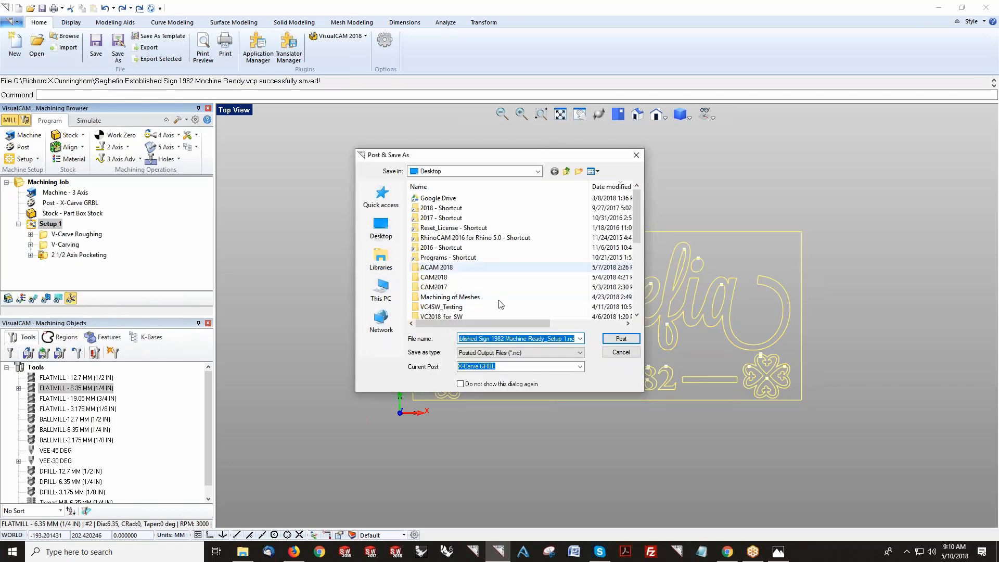
click(622, 339)
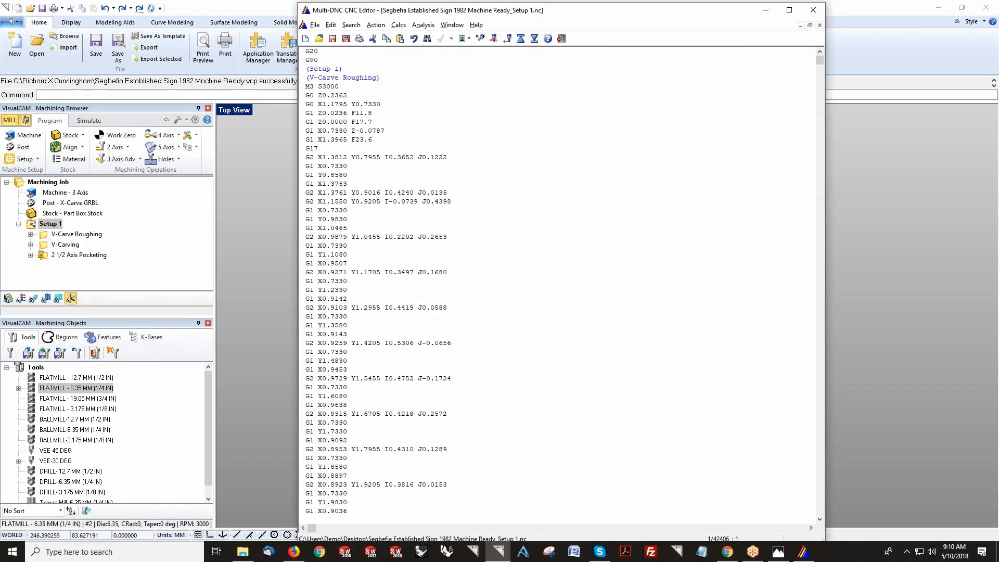
mouse_move(821, 62)
mouse_down()
mouse_move(820, 77)
mouse_move(820, 58)
mouse_up()
mouse_move(820, 60)
mouse_down()
mouse_move(820, 78)
mouse_move(820, 58)
mouse_up()
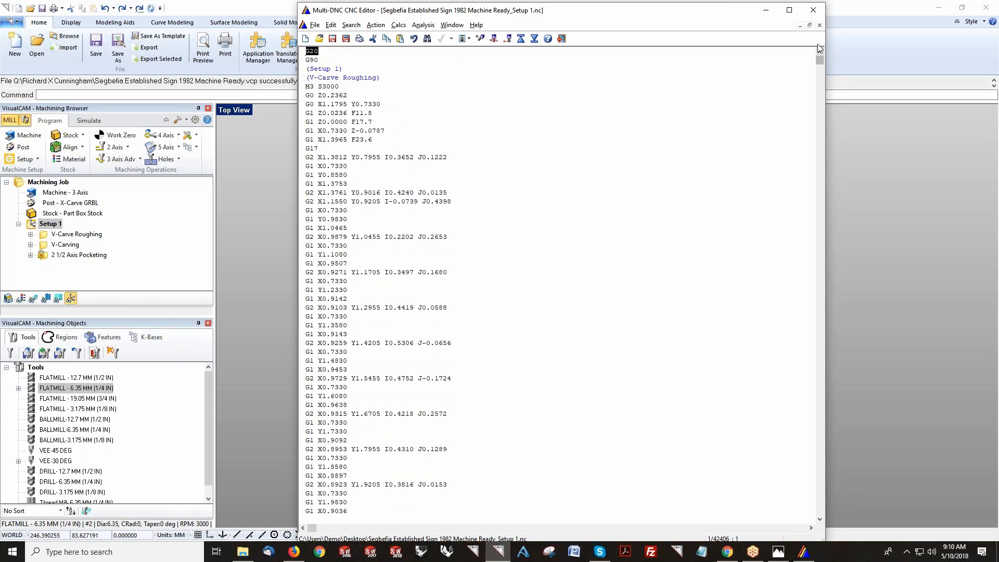
click(813, 10)
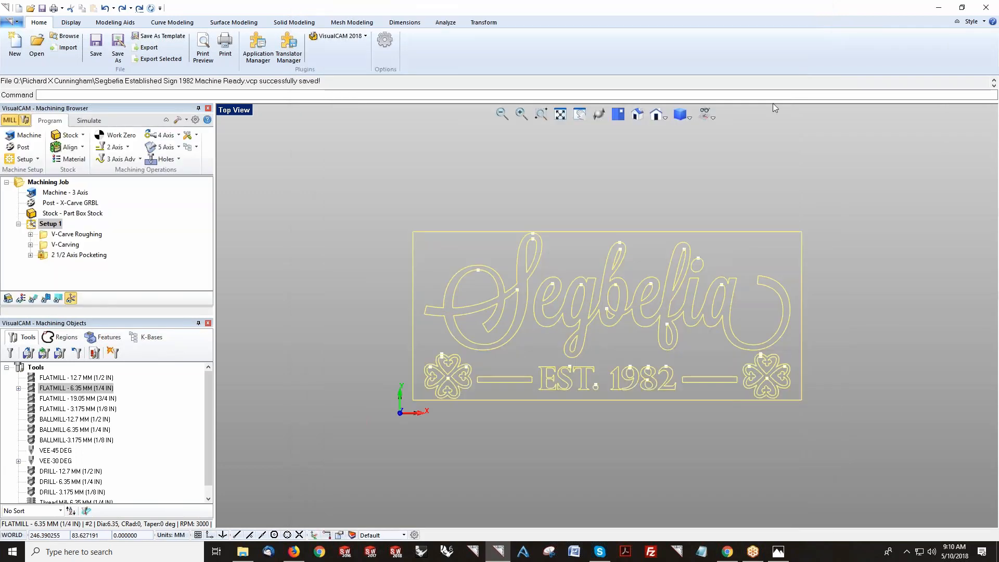
Step: Save the Setup 1 shop documentation as Segbefia Established Sign 1982 Machine Ready.htm using Template3
scroll(741, 322, up, 1)
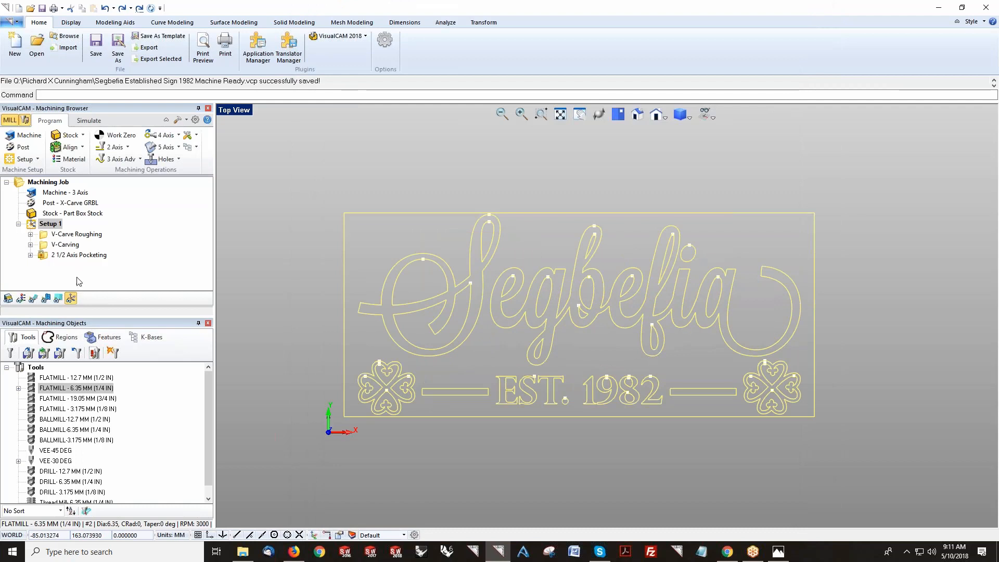
right_click(45, 225)
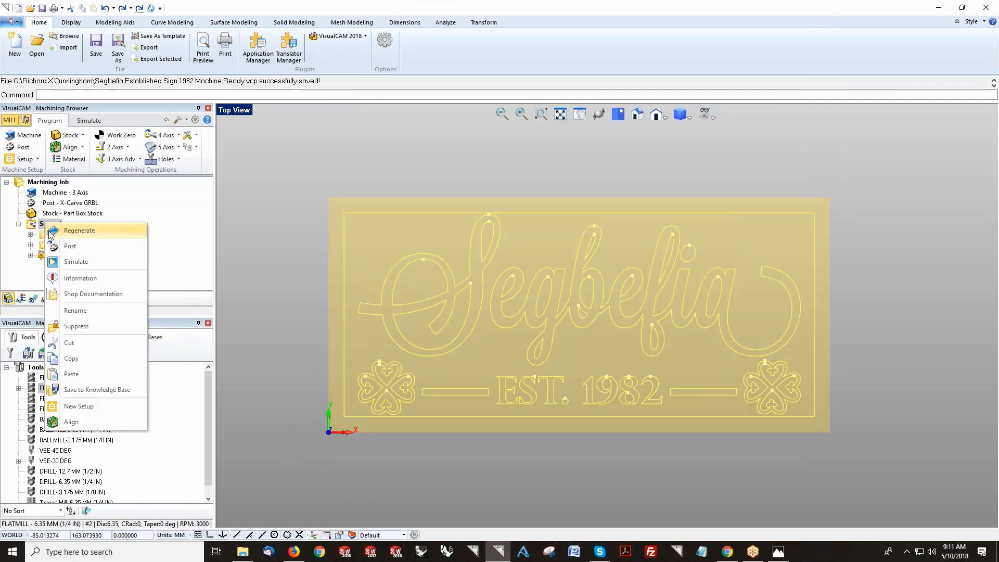
click(91, 295)
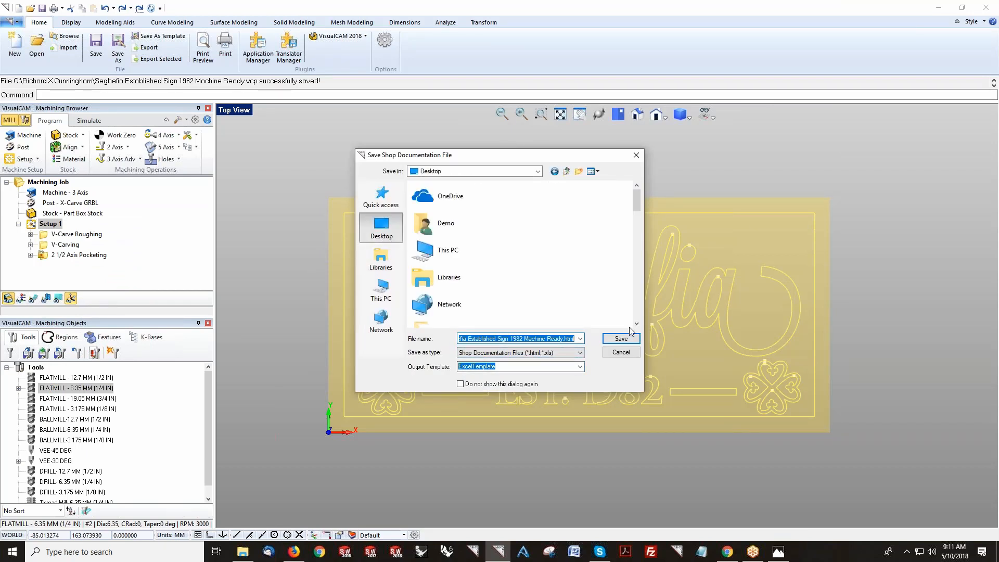
click(580, 367)
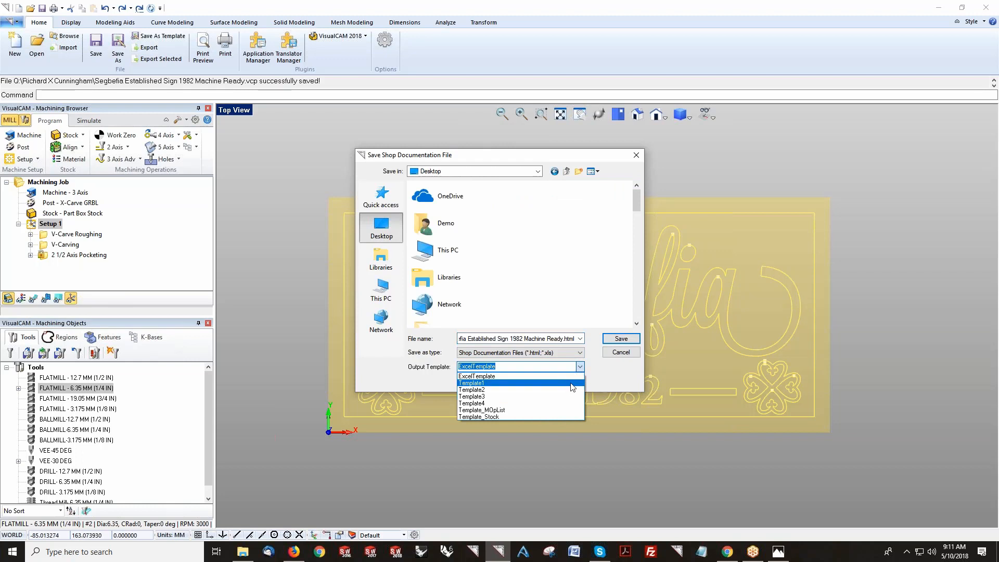
click(569, 396)
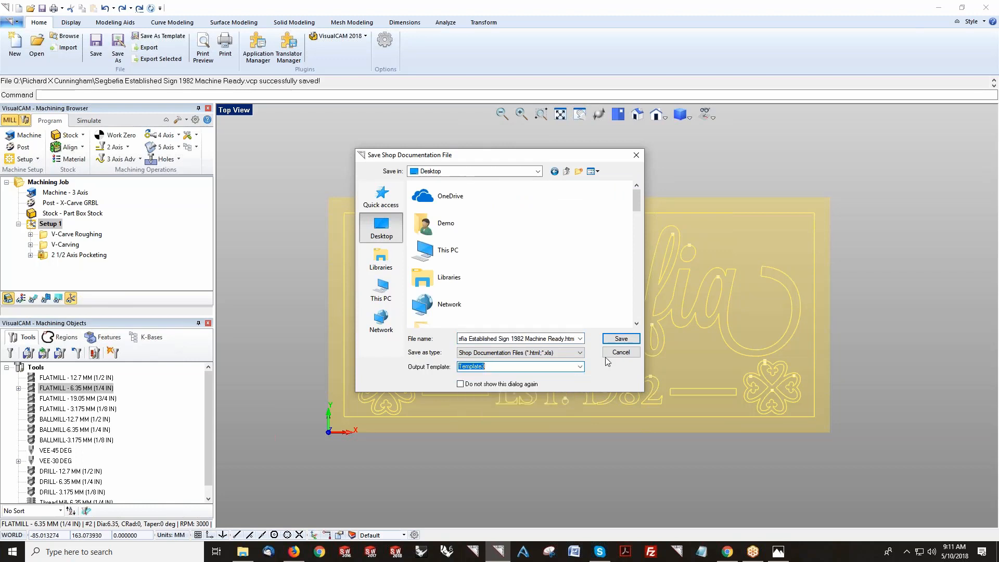
click(618, 339)
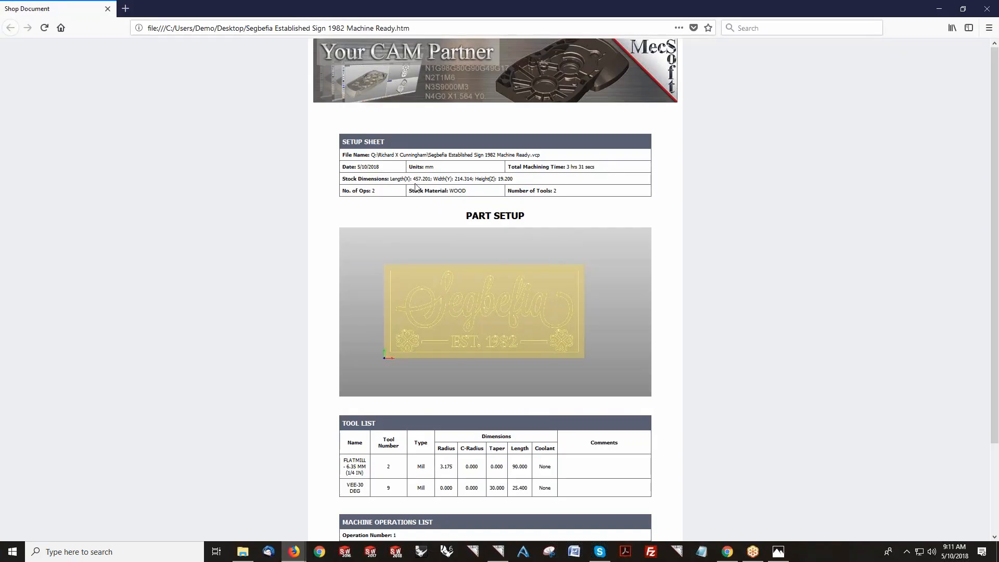
Step: Read through the setup sheet in the browser, then close the browser
drag(409, 179, 514, 179)
click(444, 197)
scroll(480, 195, down, 2)
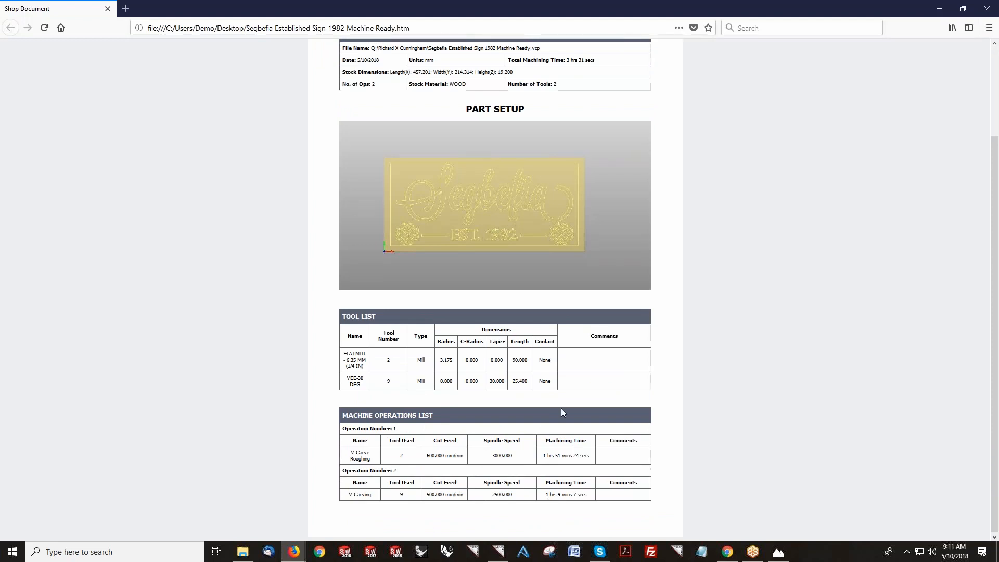
click(982, 11)
Step: Unsuppress the 2 1/2 Axis Pocketing operation
scroll(770, 319, up, 2)
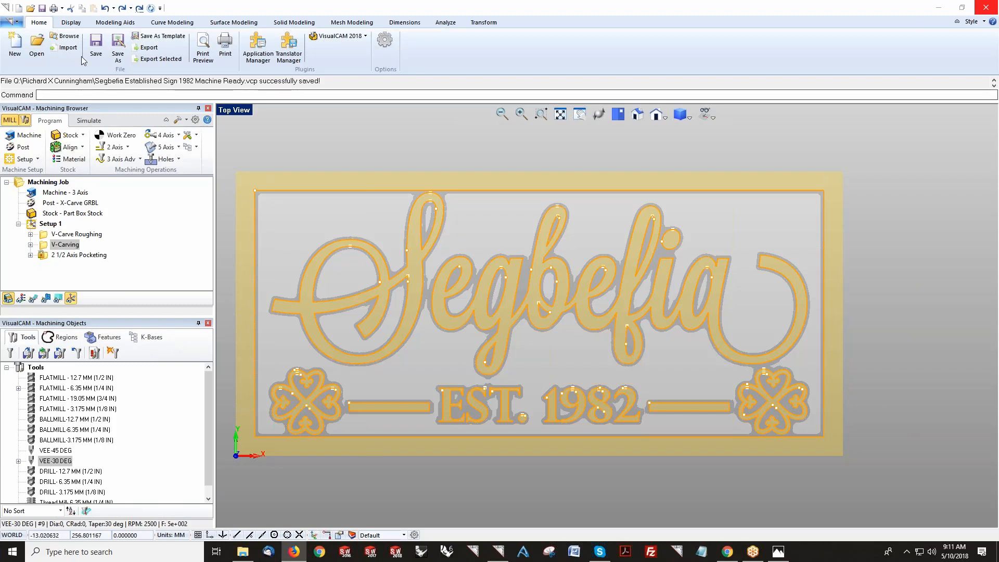
click(88, 255)
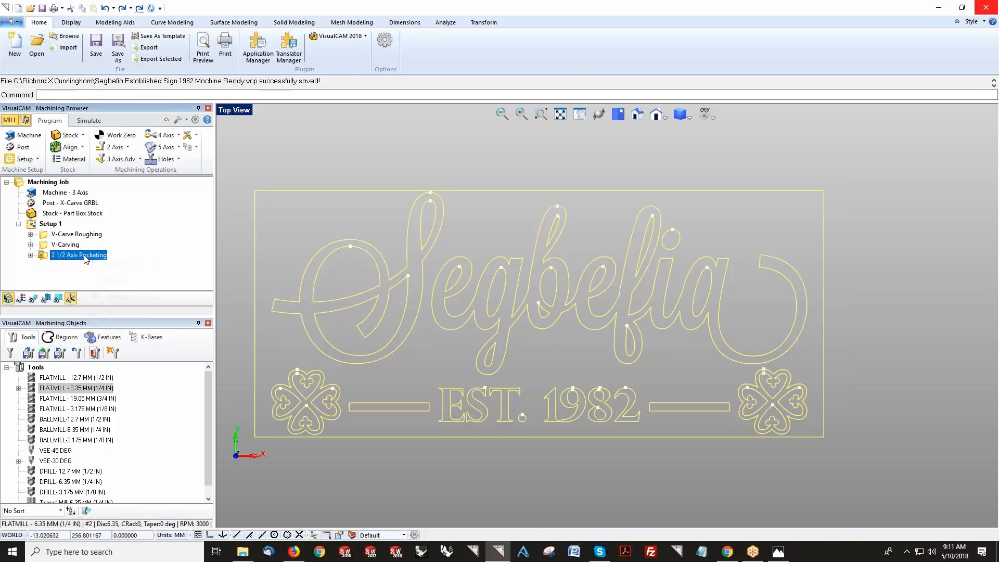
right_click(85, 256)
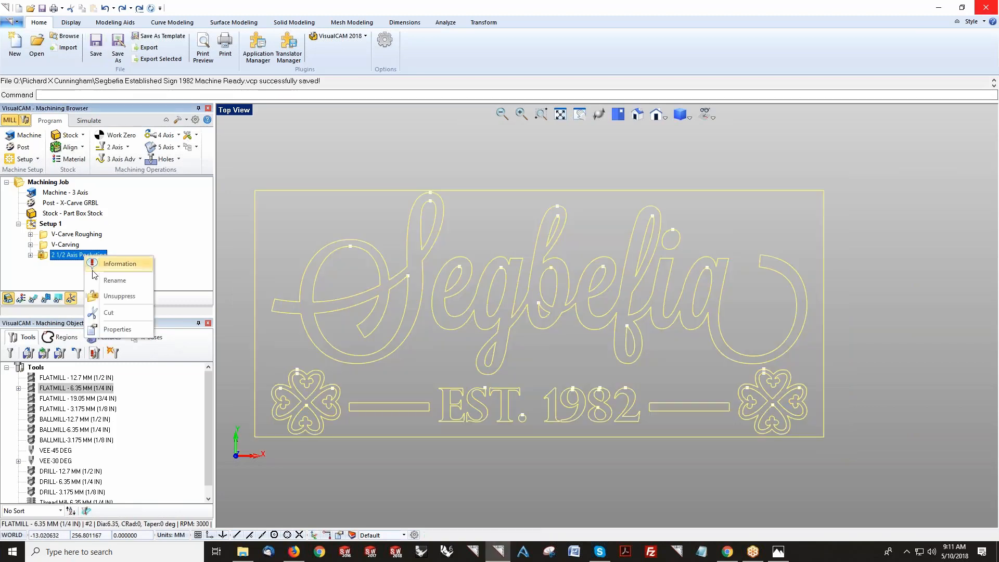
click(110, 296)
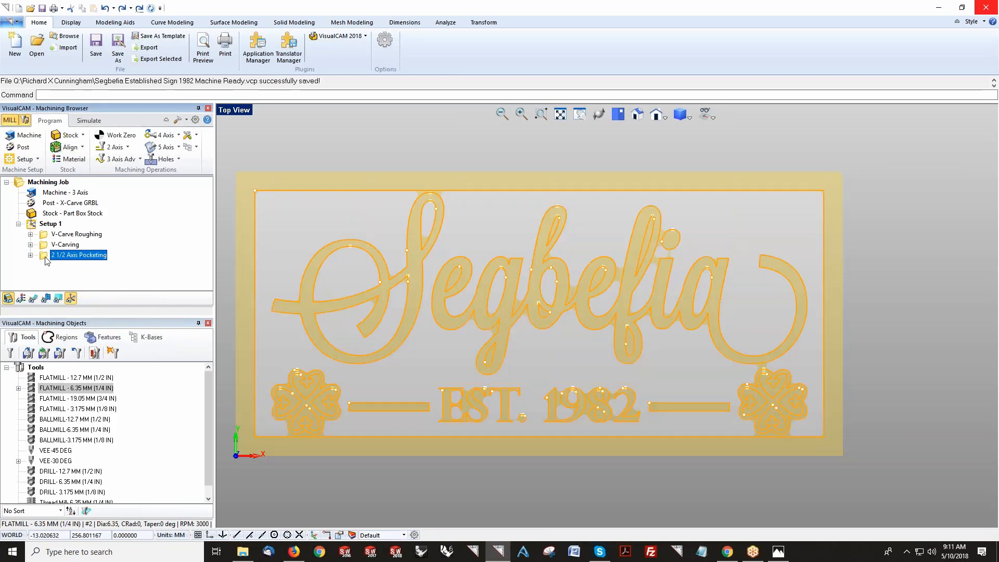
Step: Reorder the operations to 2 1/2 Axis Pocketing, V-Carving, V-Carve Roughing and save the project
drag(78, 256, 59, 245)
click(53, 253)
click(60, 244)
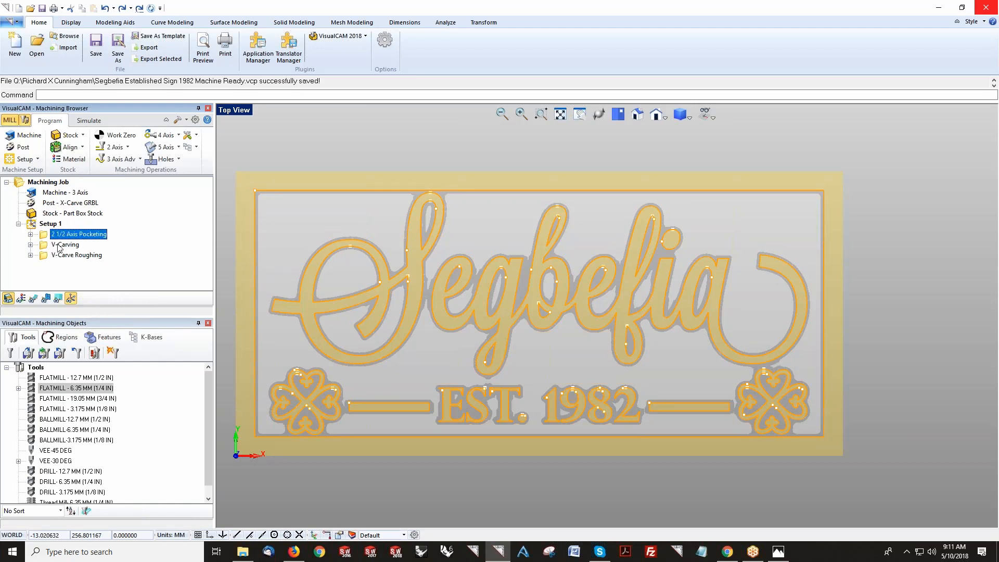
click(61, 235)
click(63, 245)
click(96, 48)
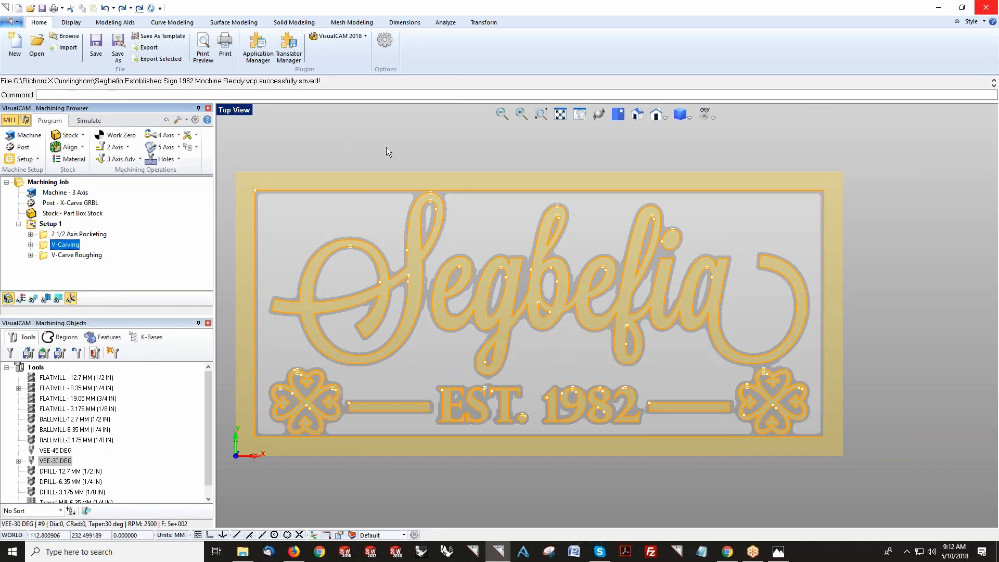
Step: Save Setup 1 to a knowledge base named Segbefia Established Sign 1982 Machine Ready.vkb
click(58, 225)
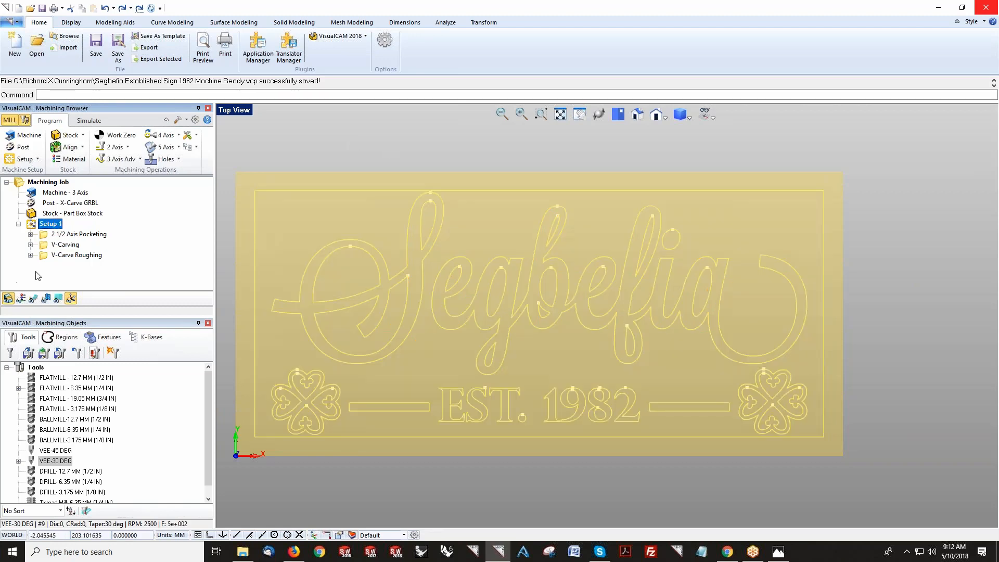
click(195, 147)
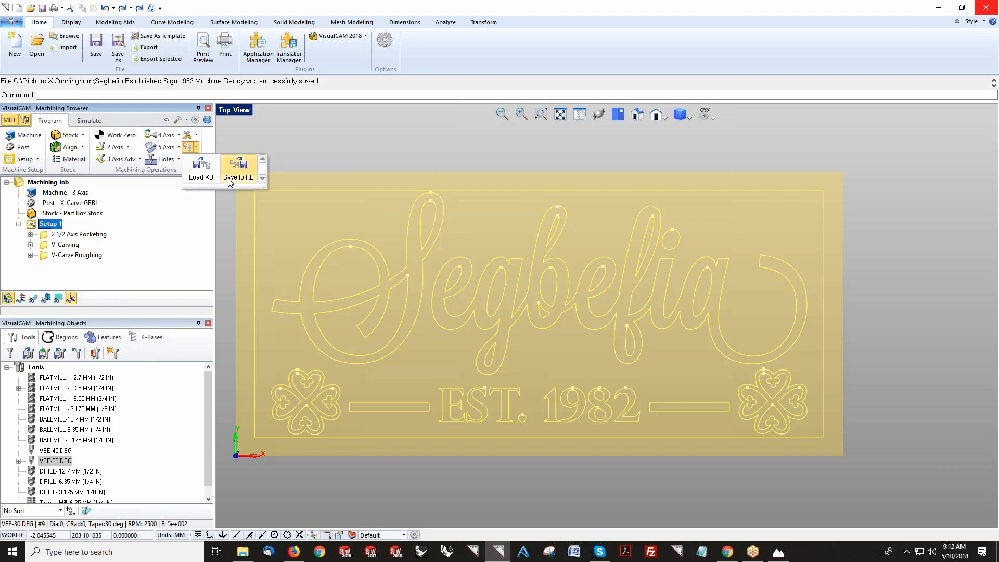
click(233, 177)
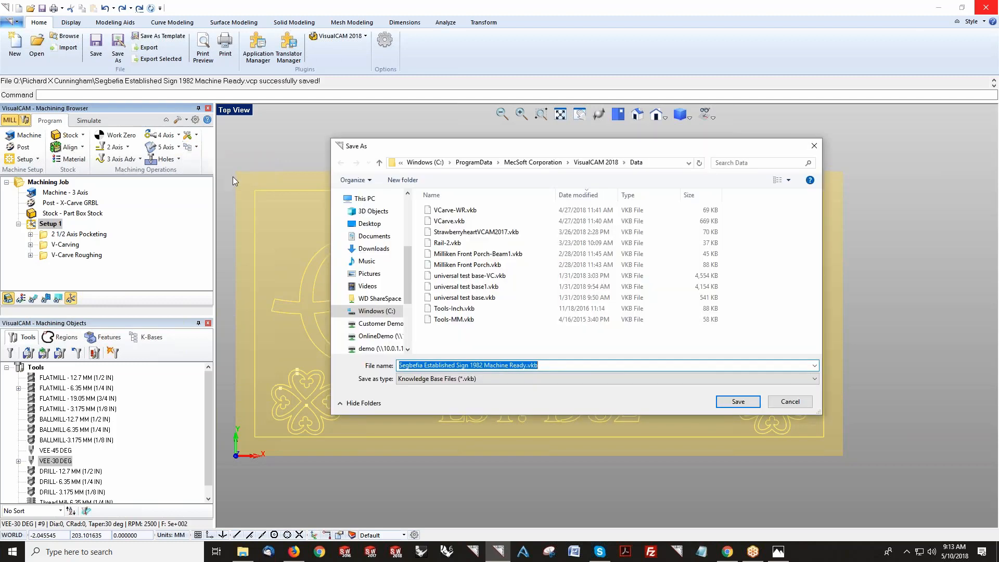
click(747, 401)
Step: Load the Segbefia Established Sign 1982 Machine Ready.vkb knowledge base into the K-Bases list
click(152, 337)
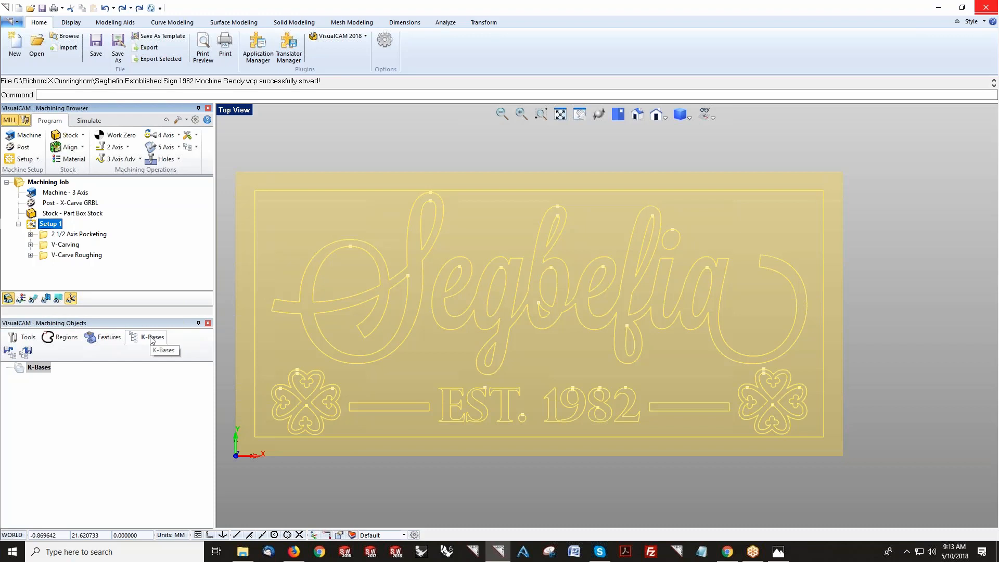
click(10, 352)
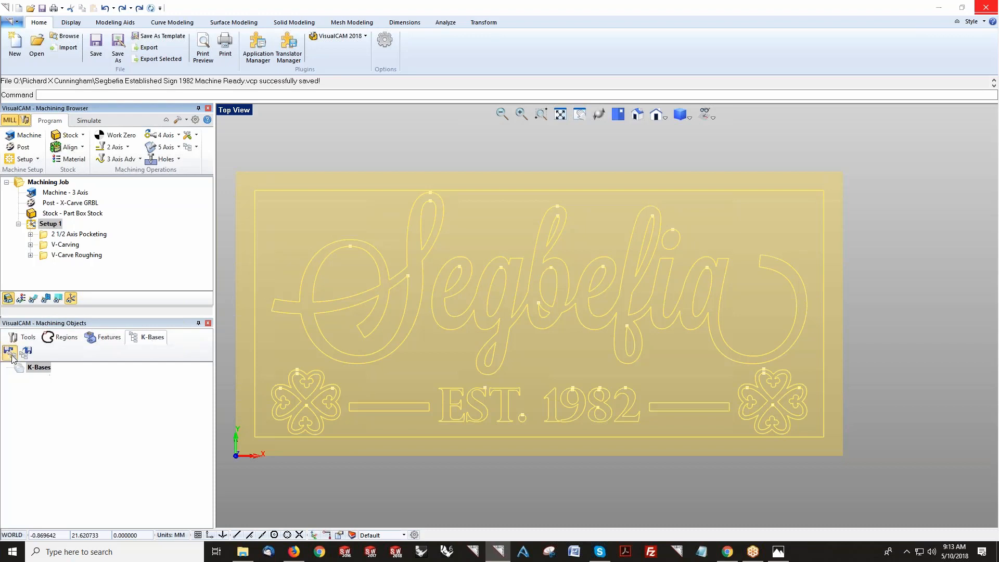
click(565, 210)
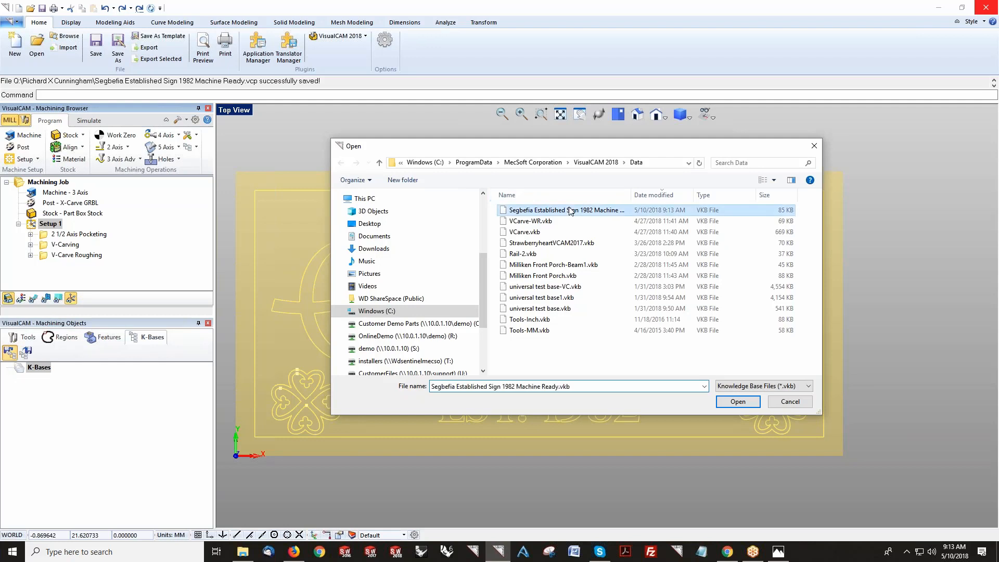
click(739, 401)
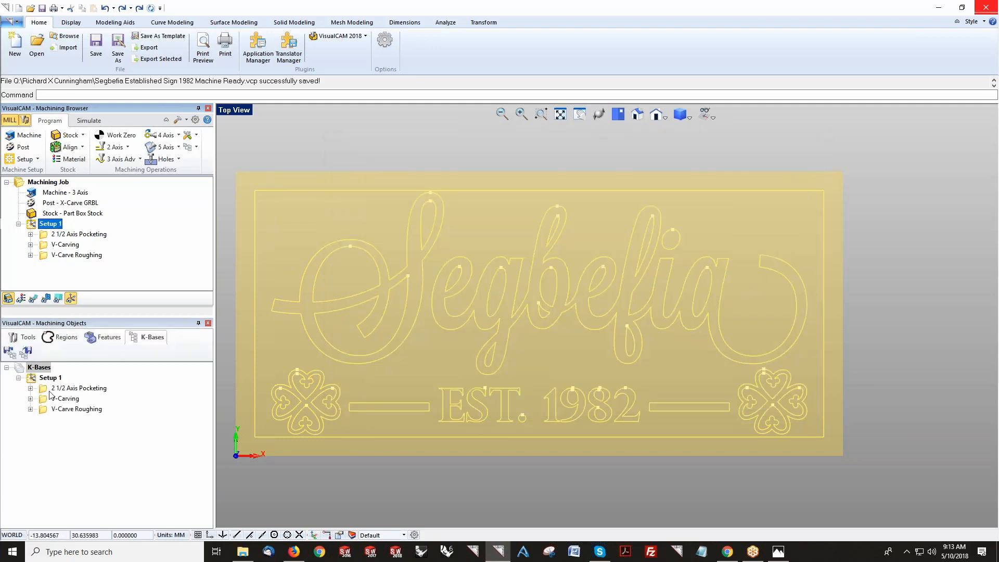
Step: Enable the Default, 0 and Layer_1 layer filters in the 2 1/2 Axis Pocketing selection rules
click(31, 389)
click(56, 399)
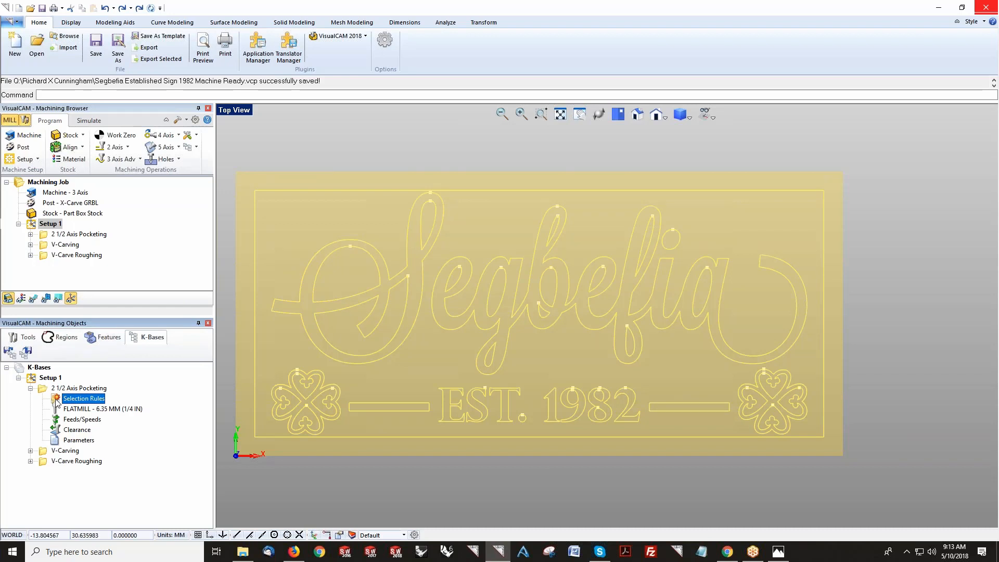
double_click(57, 400)
click(435, 199)
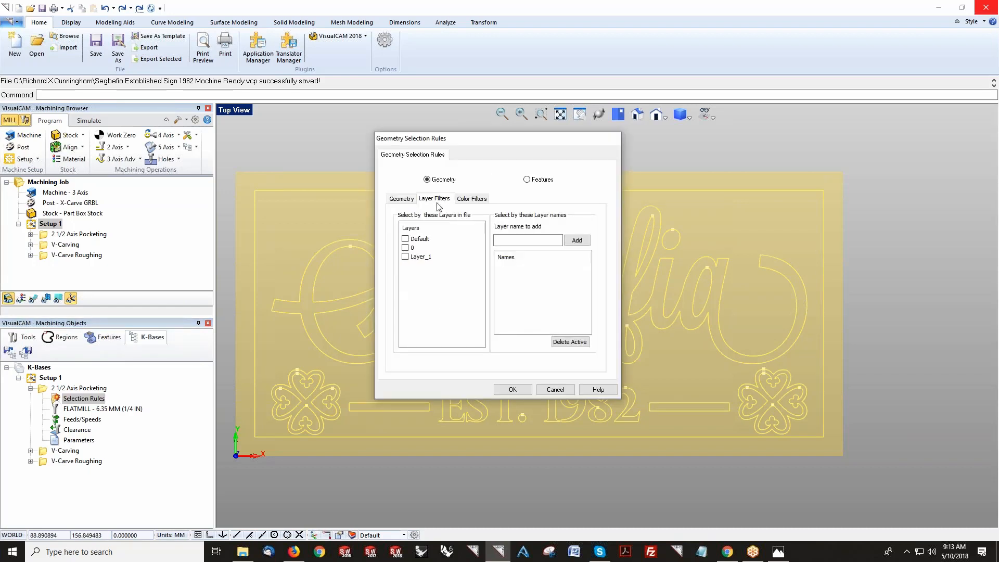
click(405, 239)
click(405, 248)
click(406, 256)
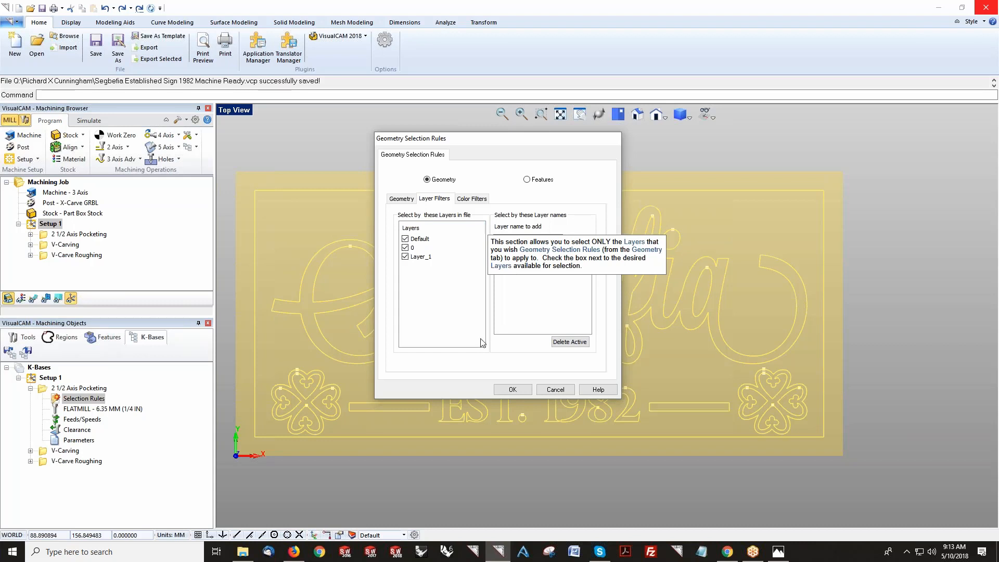
click(513, 390)
Step: Open the V-Carving operation's selection rules and check its layer filters
click(65, 451)
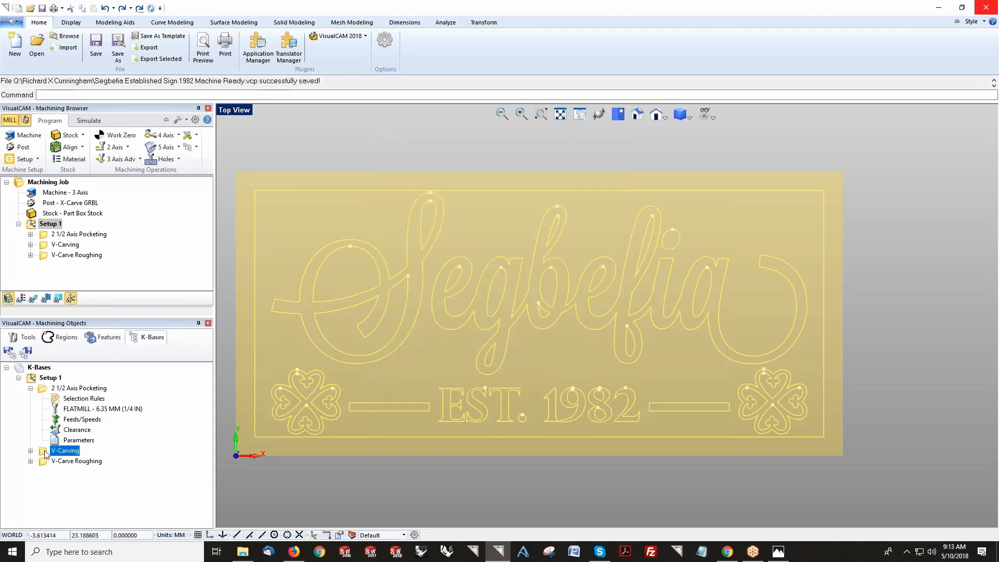
click(30, 450)
double_click(82, 461)
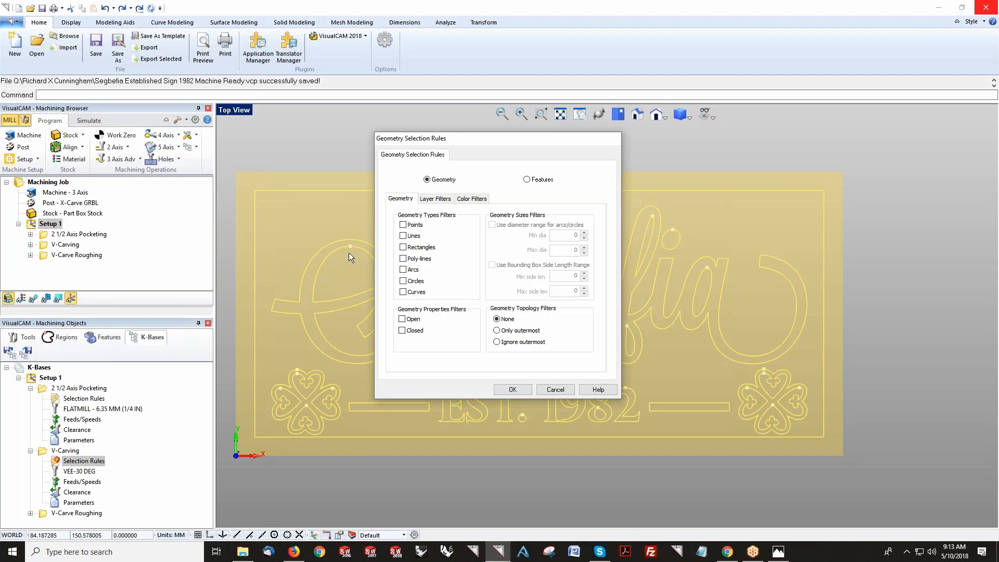
click(436, 201)
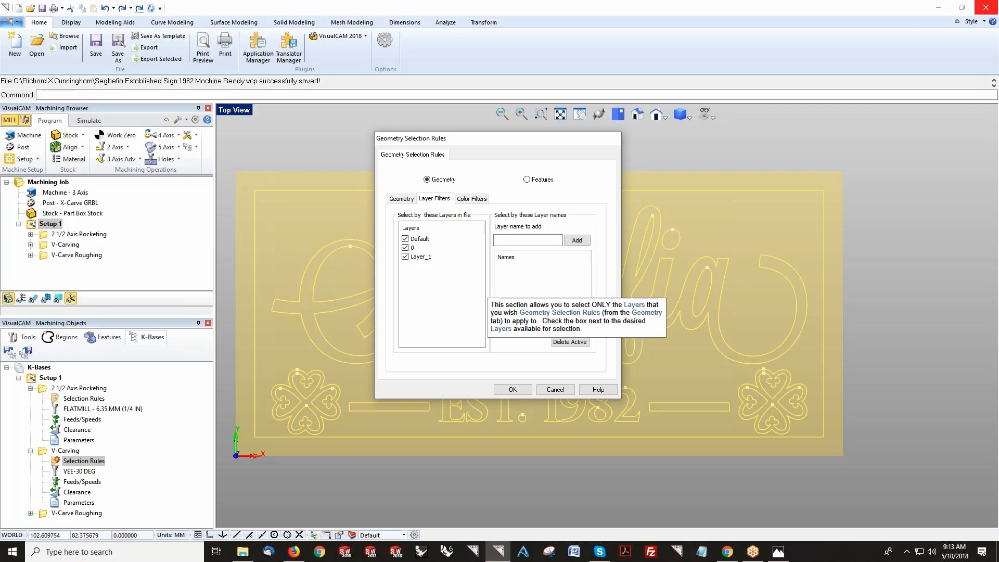
click(513, 390)
Step: Enable the Default and Layer_1 layer filters in the V-Carve Roughing selection rules
click(30, 389)
click(30, 399)
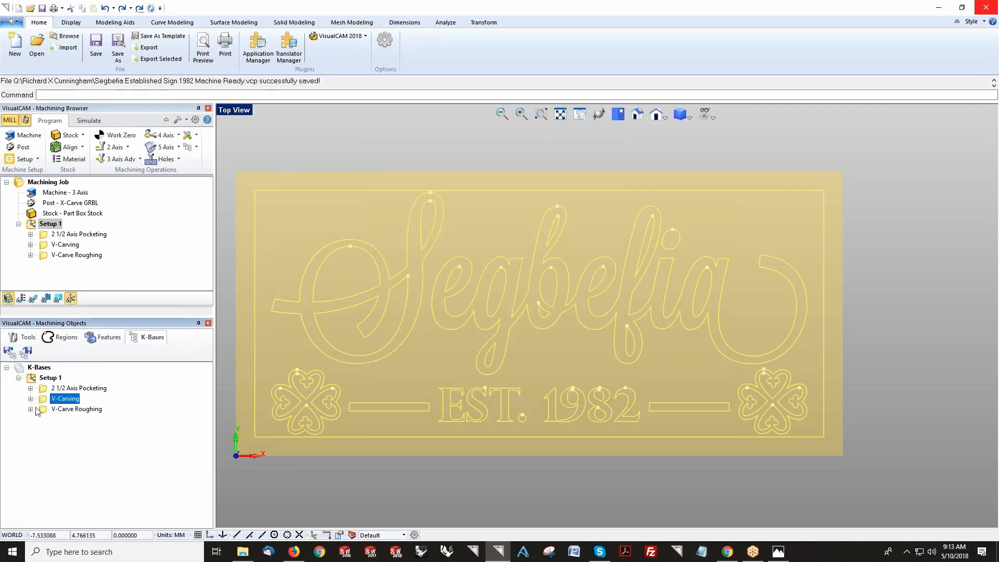
click(30, 409)
double_click(84, 420)
click(435, 199)
click(406, 239)
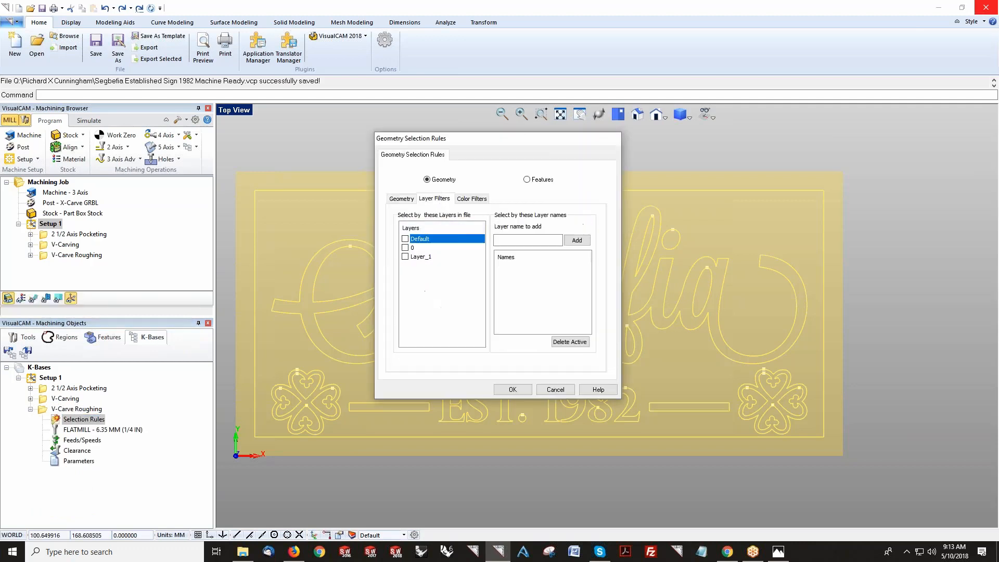
click(406, 257)
click(513, 390)
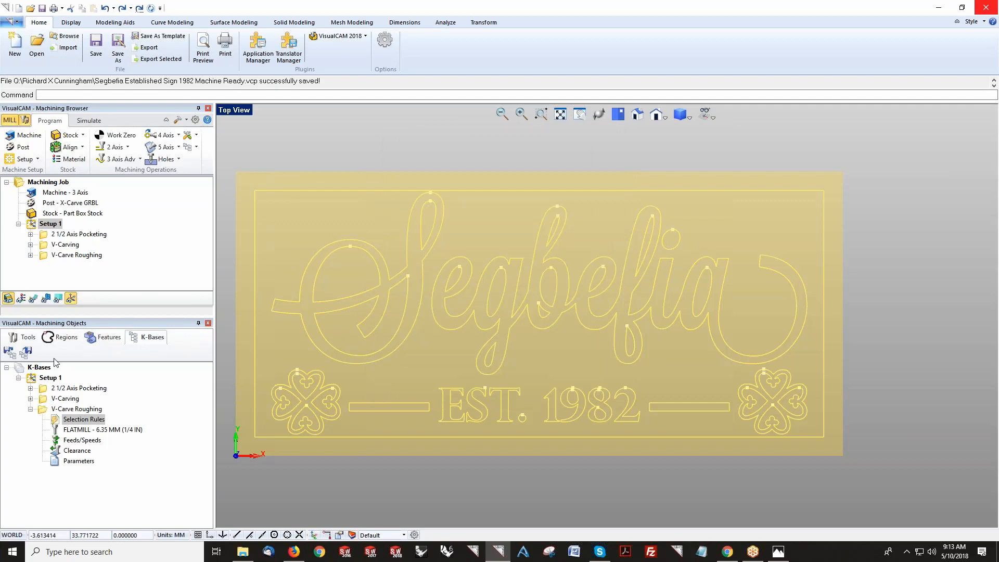
Step: Save the knowledge base as Segbefia Established Sign 1982 Machine Ready-WR.vkb
click(26, 353)
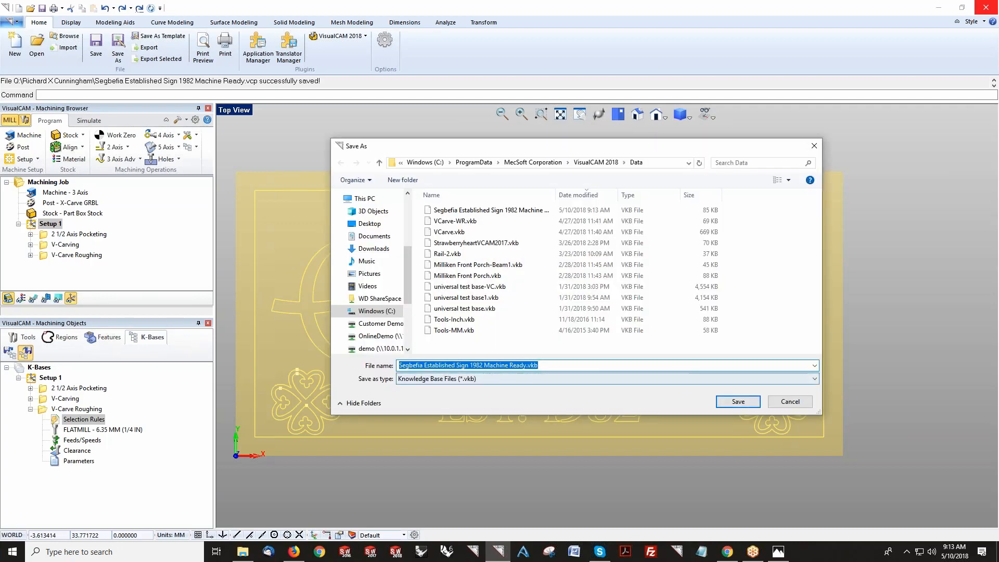
click(526, 364)
text(-WR)
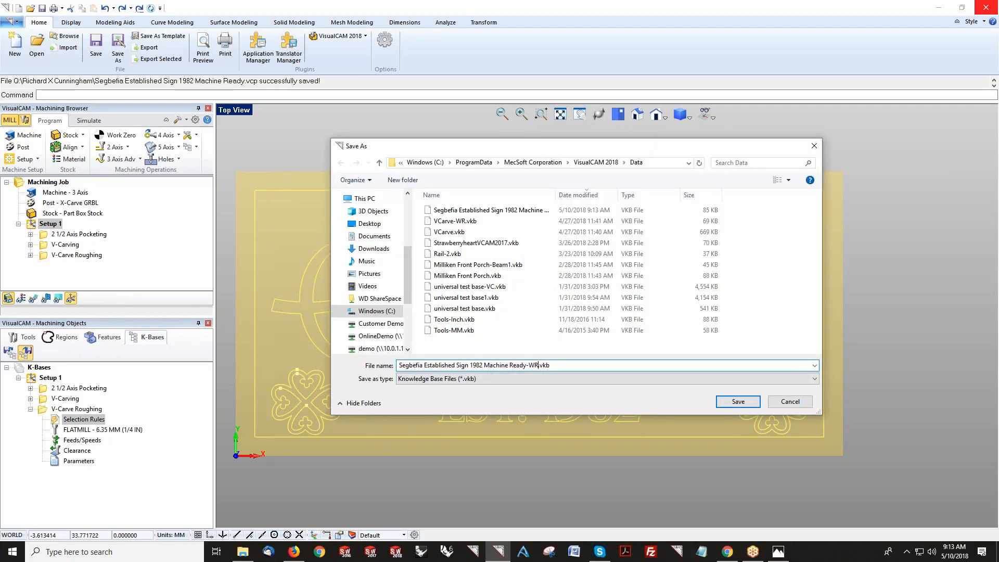
click(751, 402)
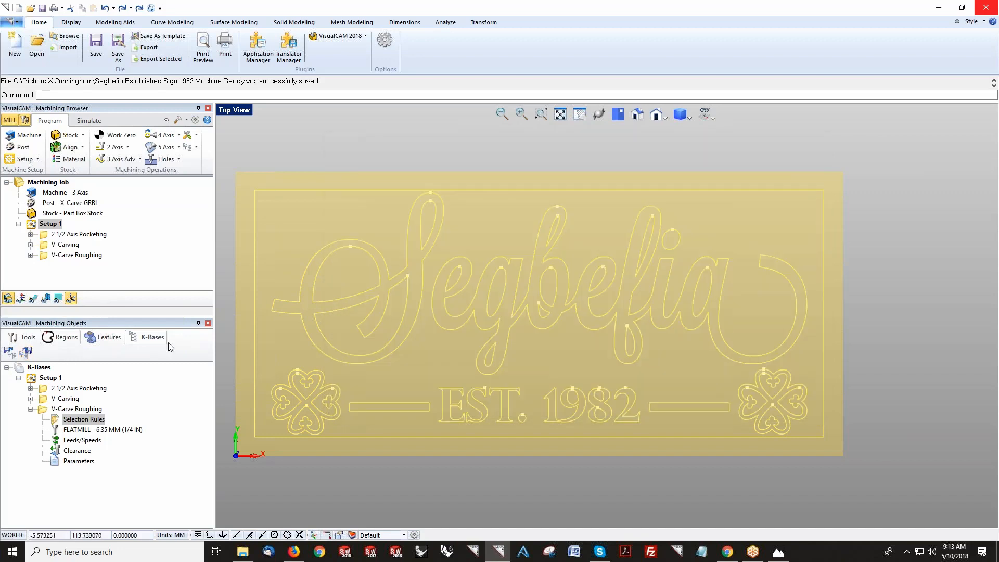
Step: Delete Setup 1 from the machining job and recreate it by dragging the knowledge base's Setup 1 into the job
click(42, 226)
click(19, 224)
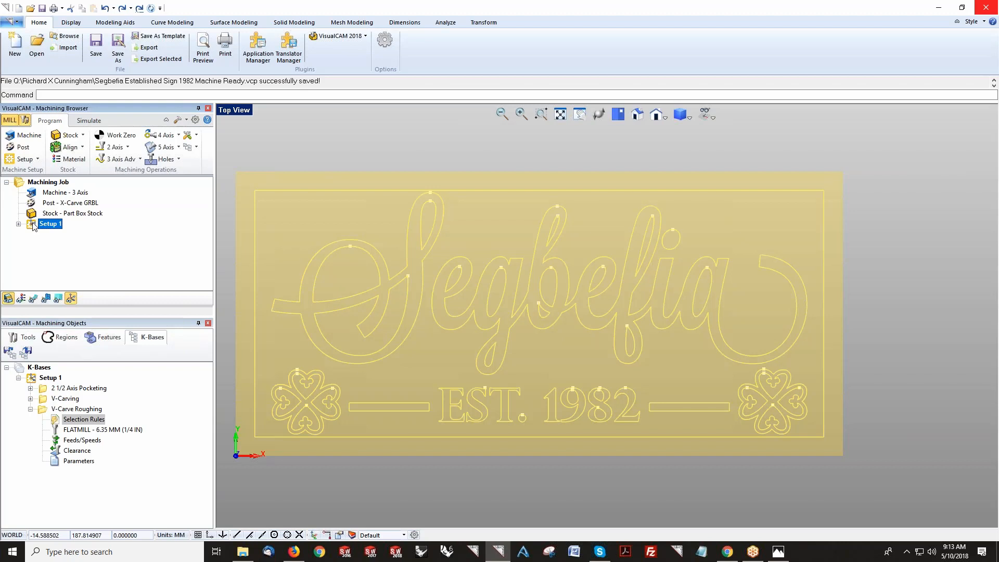
key(Delete)
click(46, 379)
drag(39, 375, 57, 240)
click(65, 193)
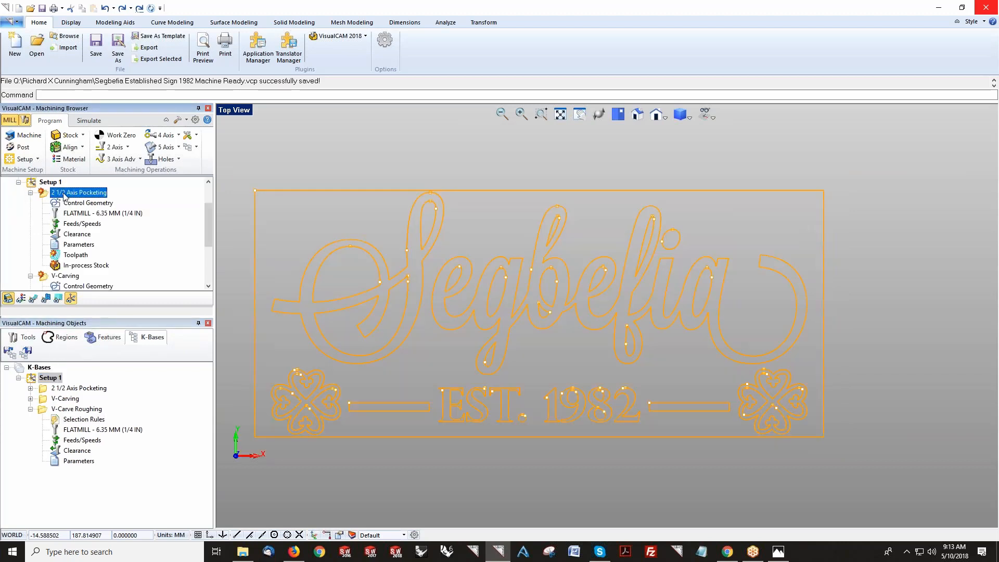
click(31, 193)
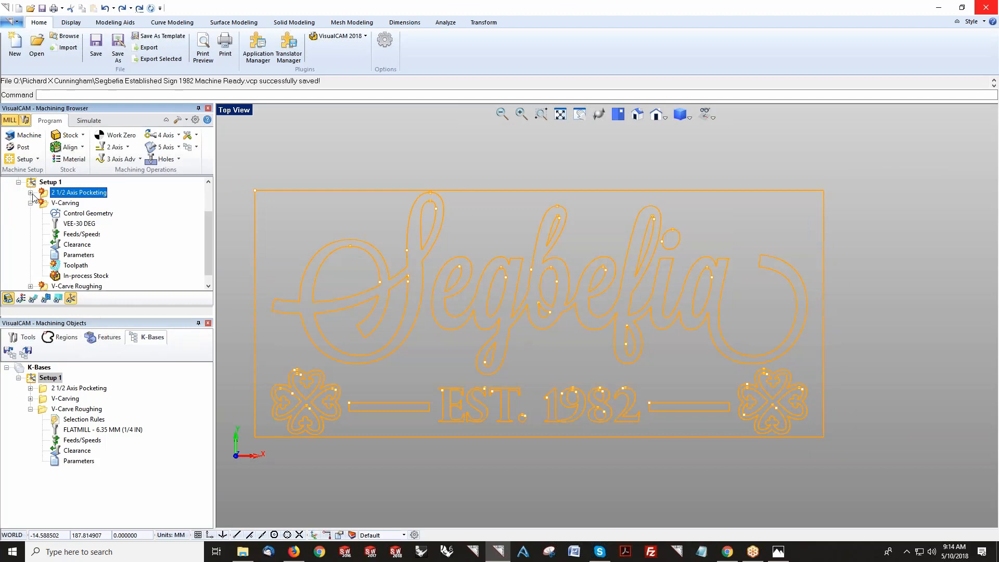
click(31, 203)
click(60, 257)
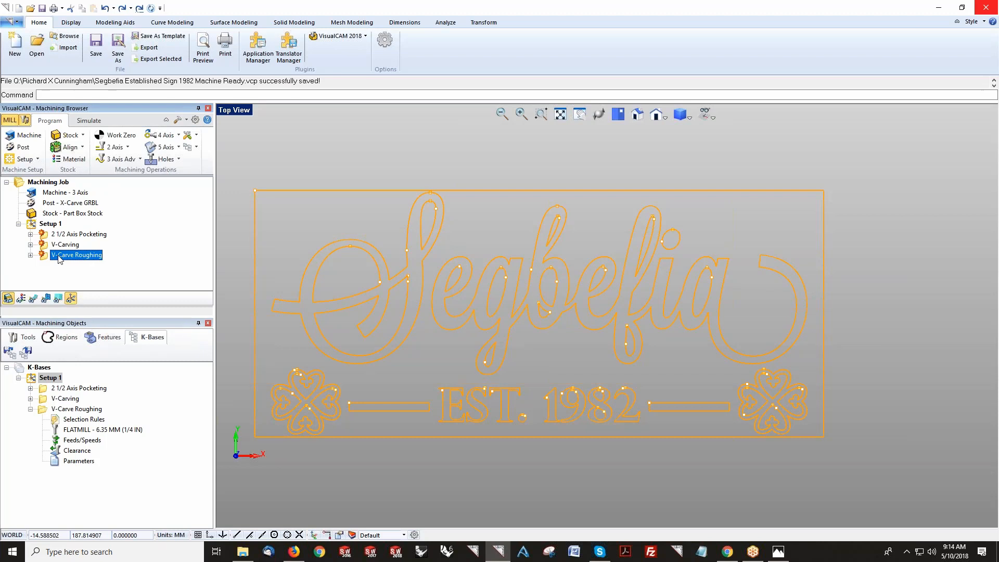
Step: Delete Setup 1 and regenerate it by loading the Segbefia Established Sign 1982 Machine Ready-WR.vkb knowledge base
click(48, 223)
key(Delete)
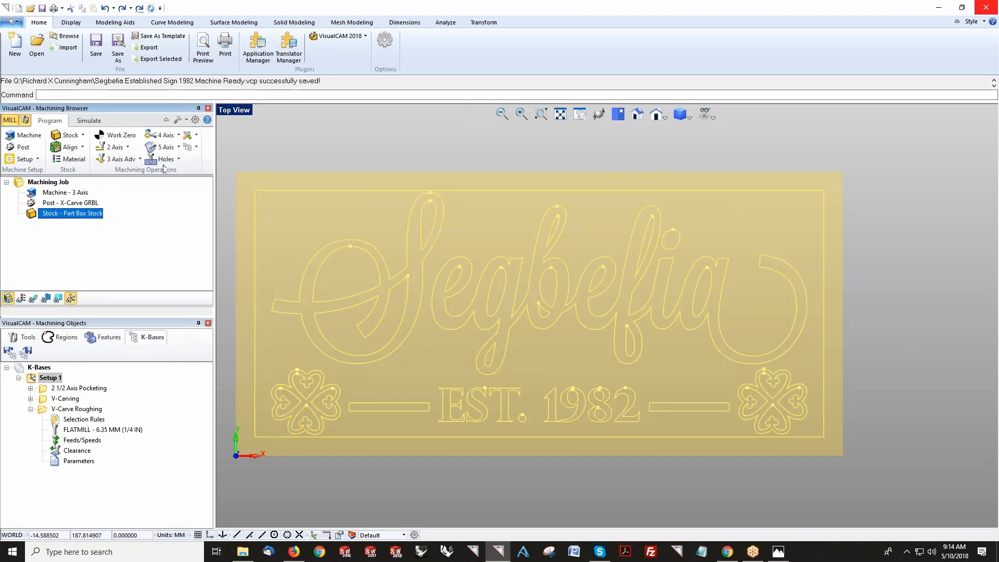
click(196, 148)
click(203, 165)
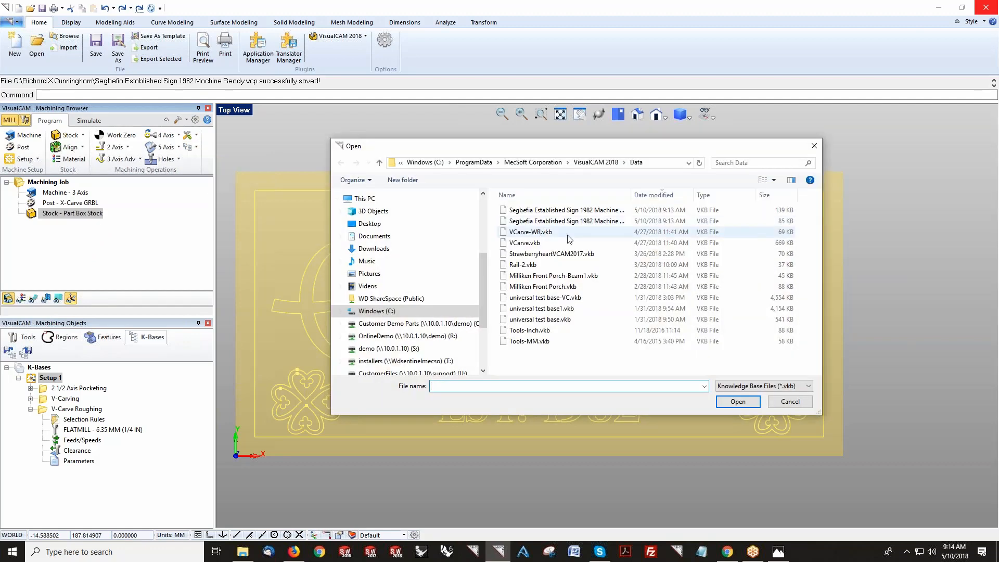
click(576, 210)
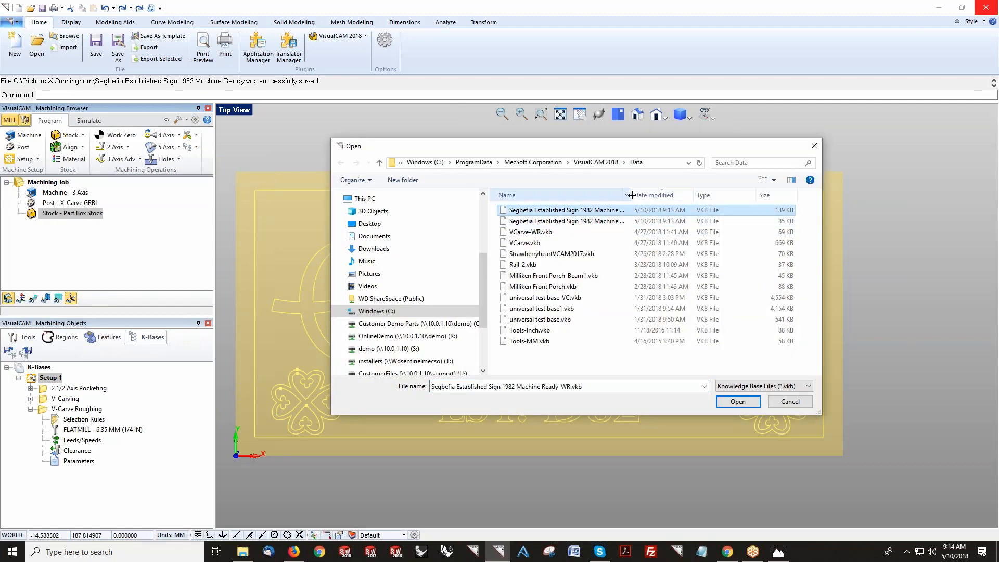
drag(632, 195, 684, 194)
click(731, 402)
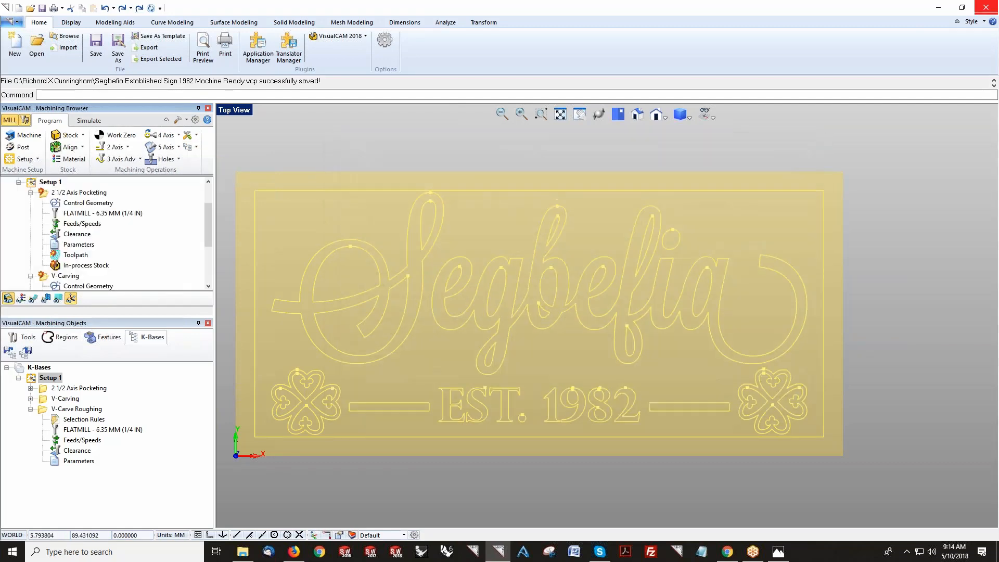
Step: Open the 2 1/2 Axis Pocketing operation to review its part regions, then cancel
click(65, 192)
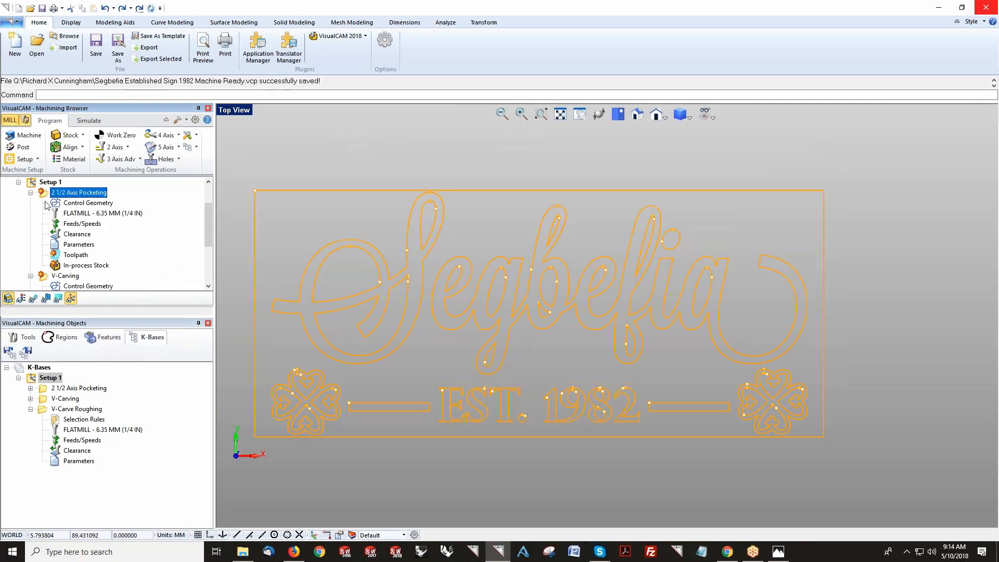
click(30, 192)
double_click(52, 194)
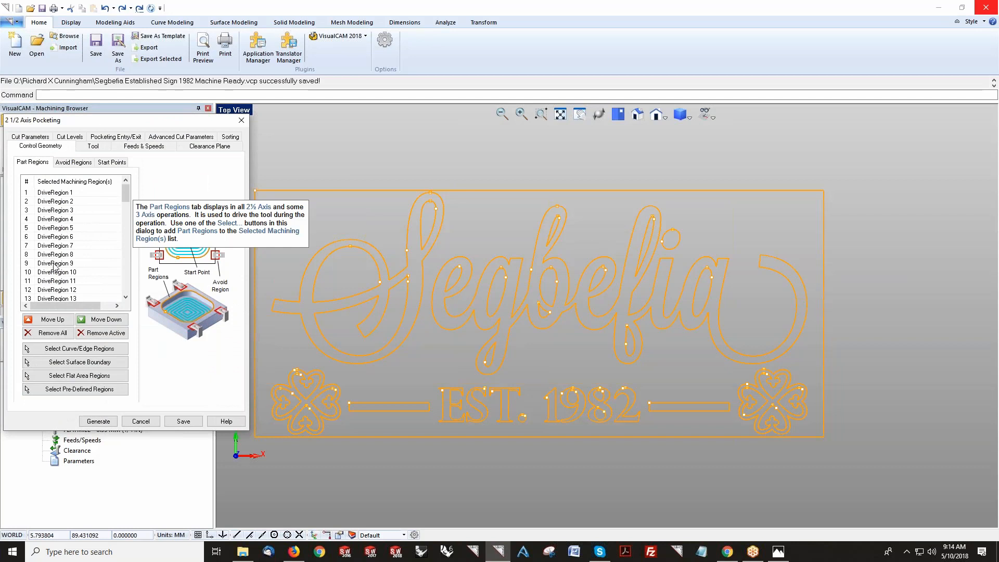
click(141, 421)
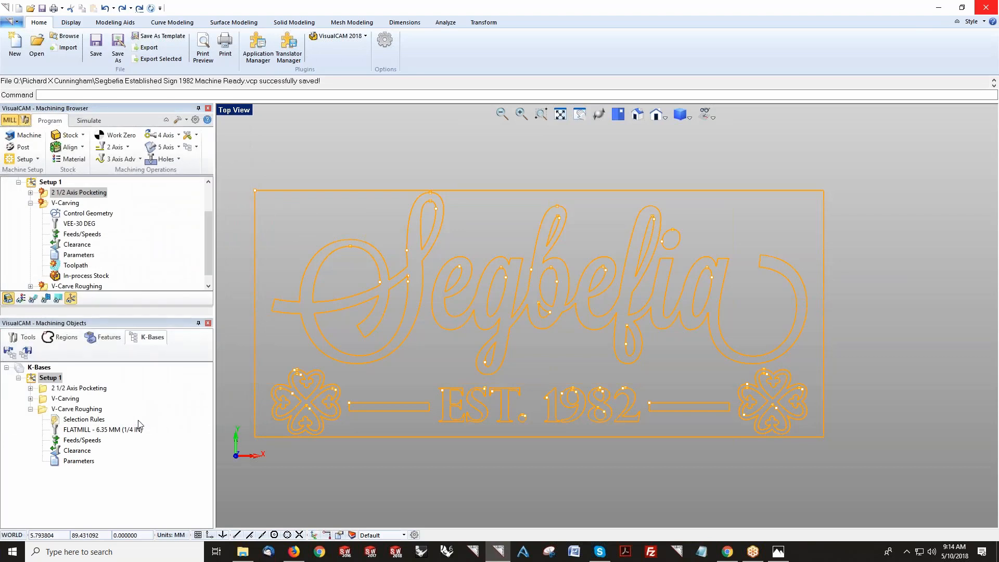